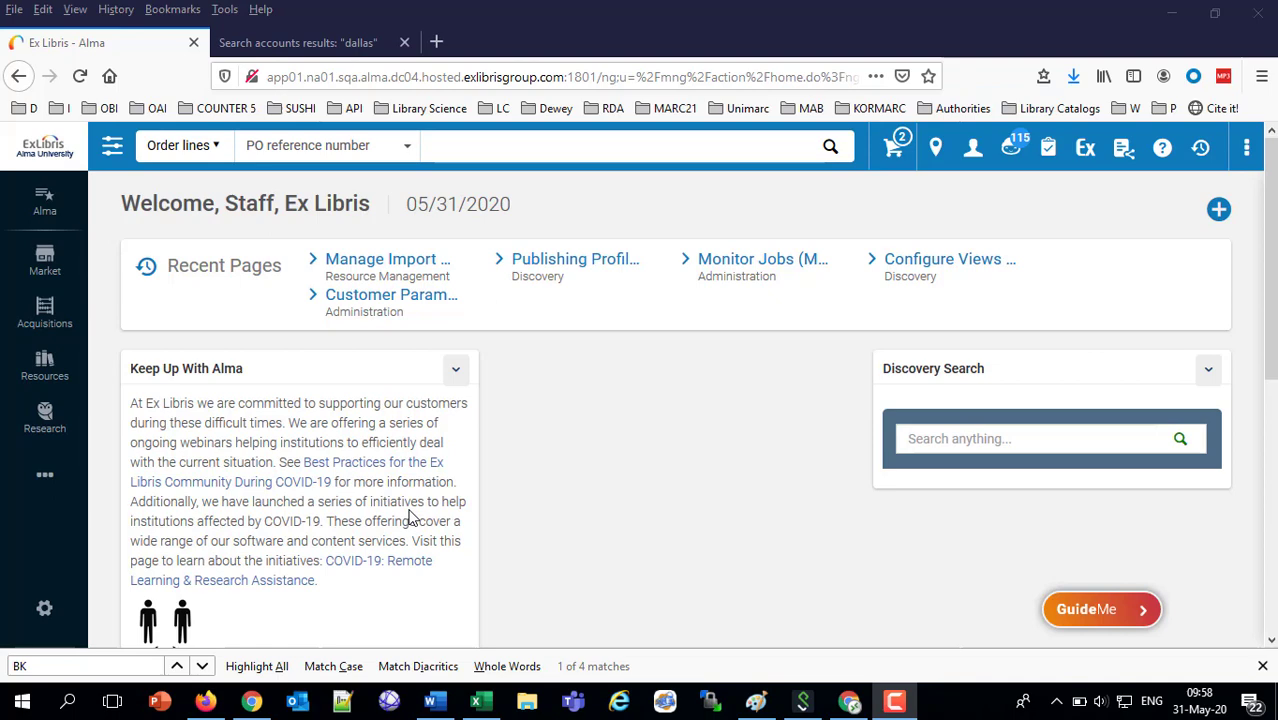
Show the Analytics links in Alma, then switch to the Oracle Analytics home page in the other browser
click(47, 486)
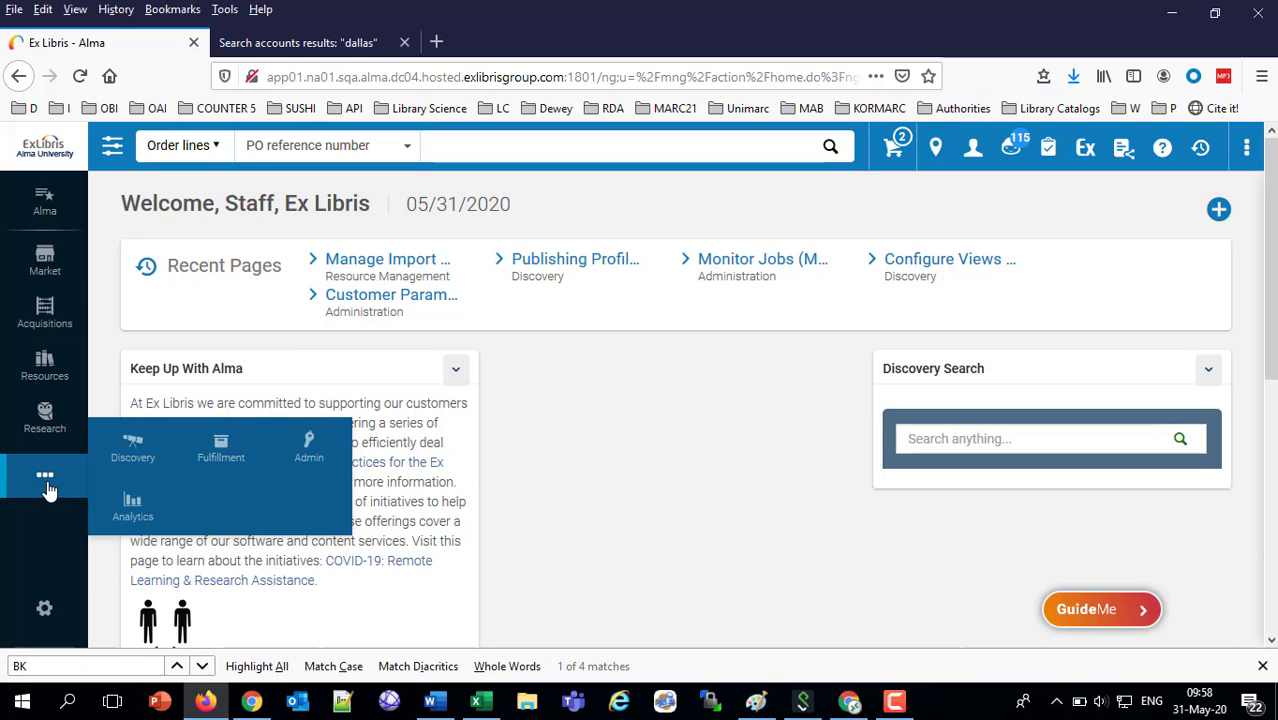
click(131, 508)
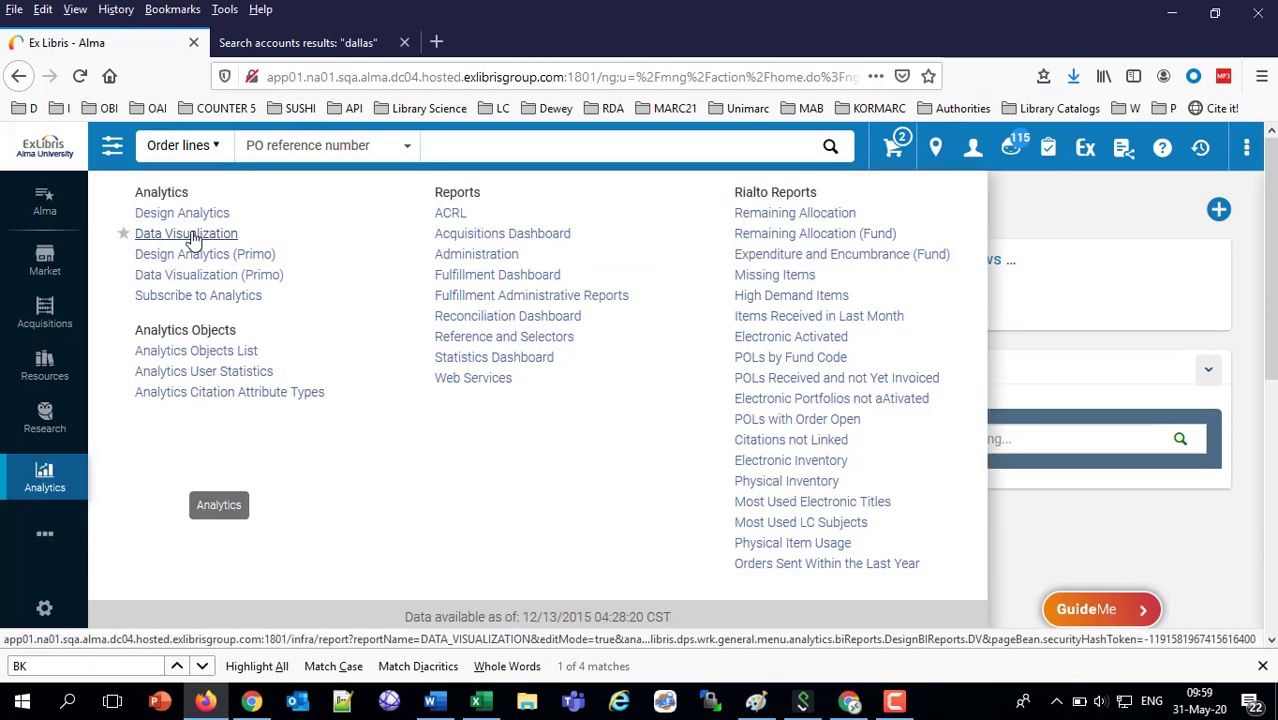
click(848, 702)
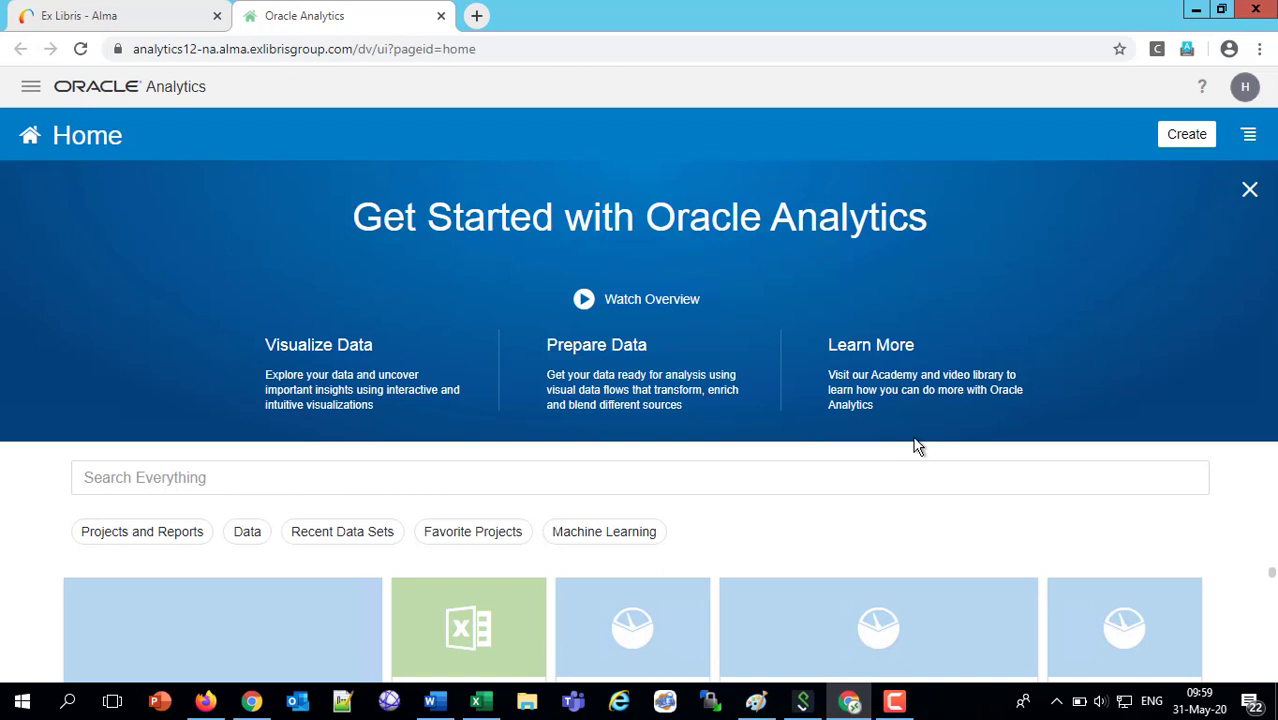
Create a new project and add the E-Inventory subject area to it
click(1189, 138)
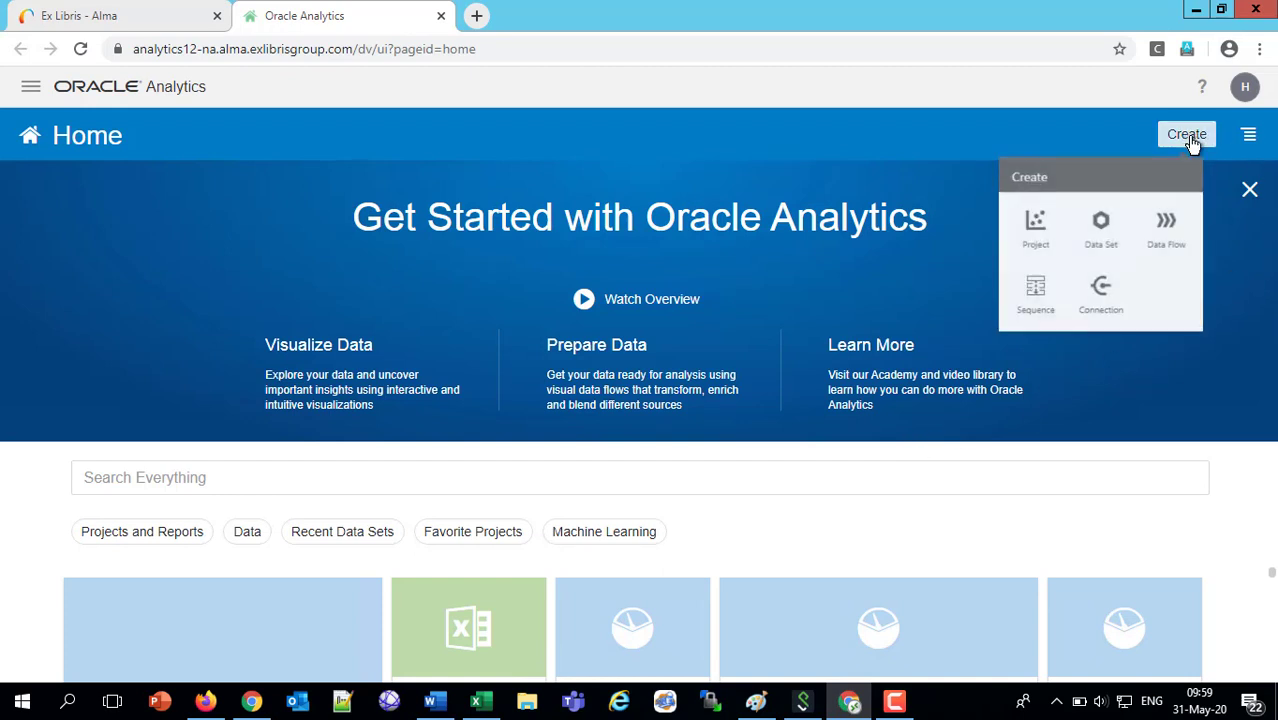
click(1043, 236)
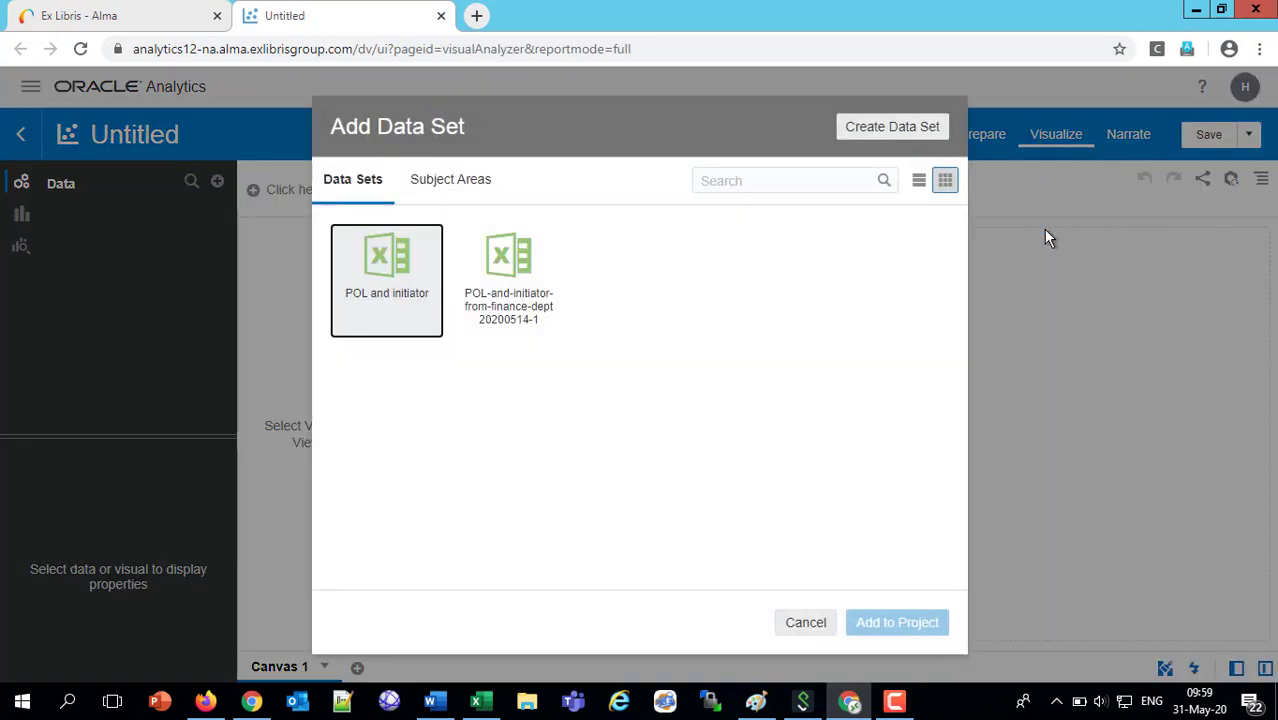
click(475, 190)
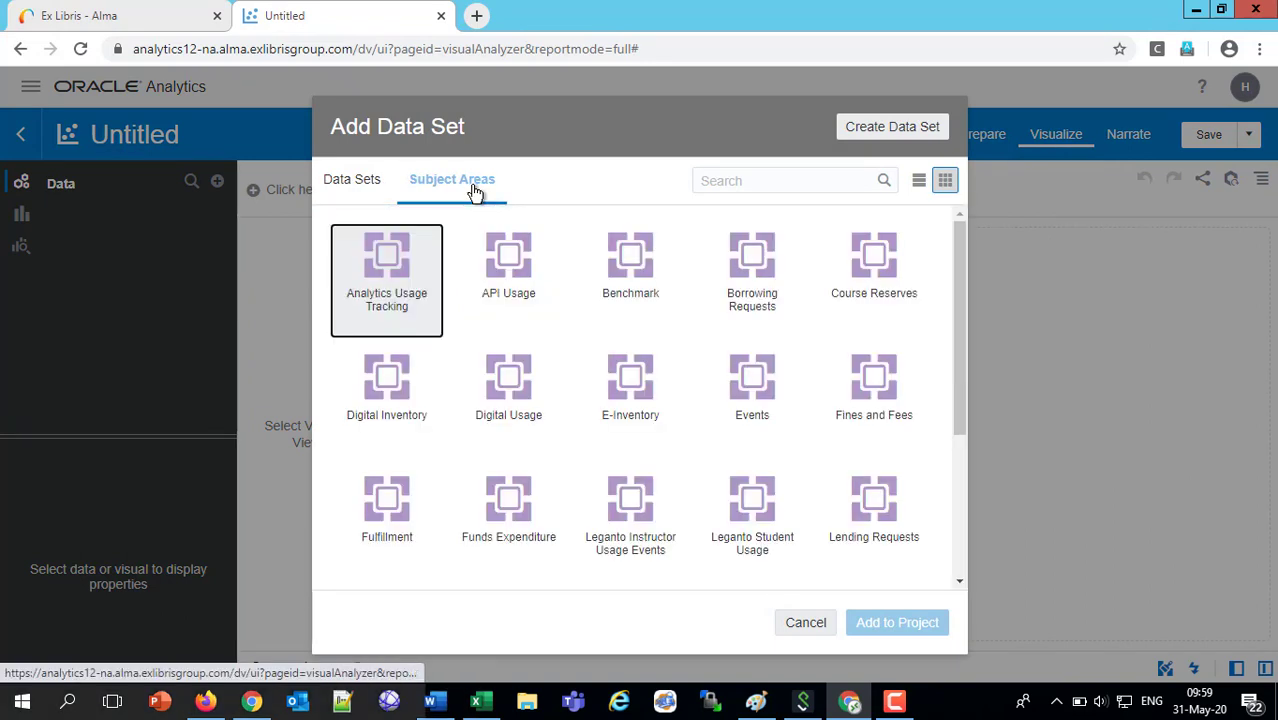
click(628, 385)
click(887, 630)
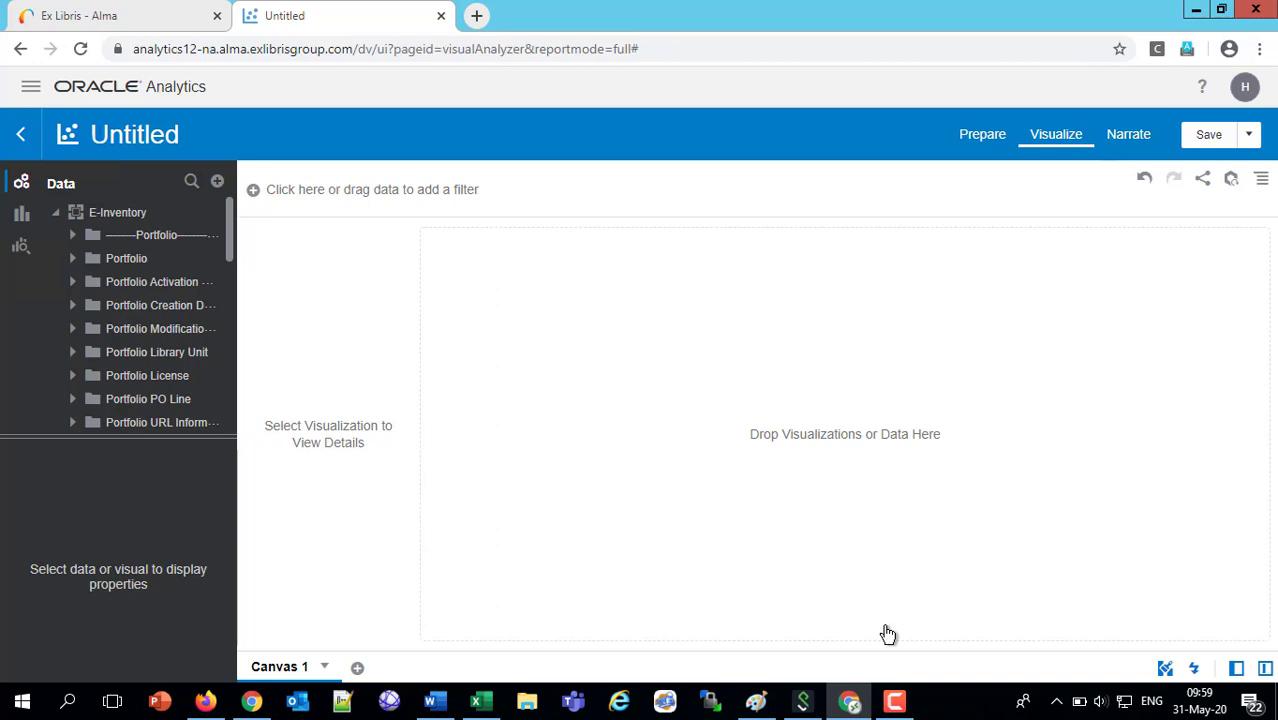
Add Fiscal Period Filter from Cost Usage > Fiscal Period as a canvas filter, set to Previous Fiscal Year
drag(228, 239, 241, 415)
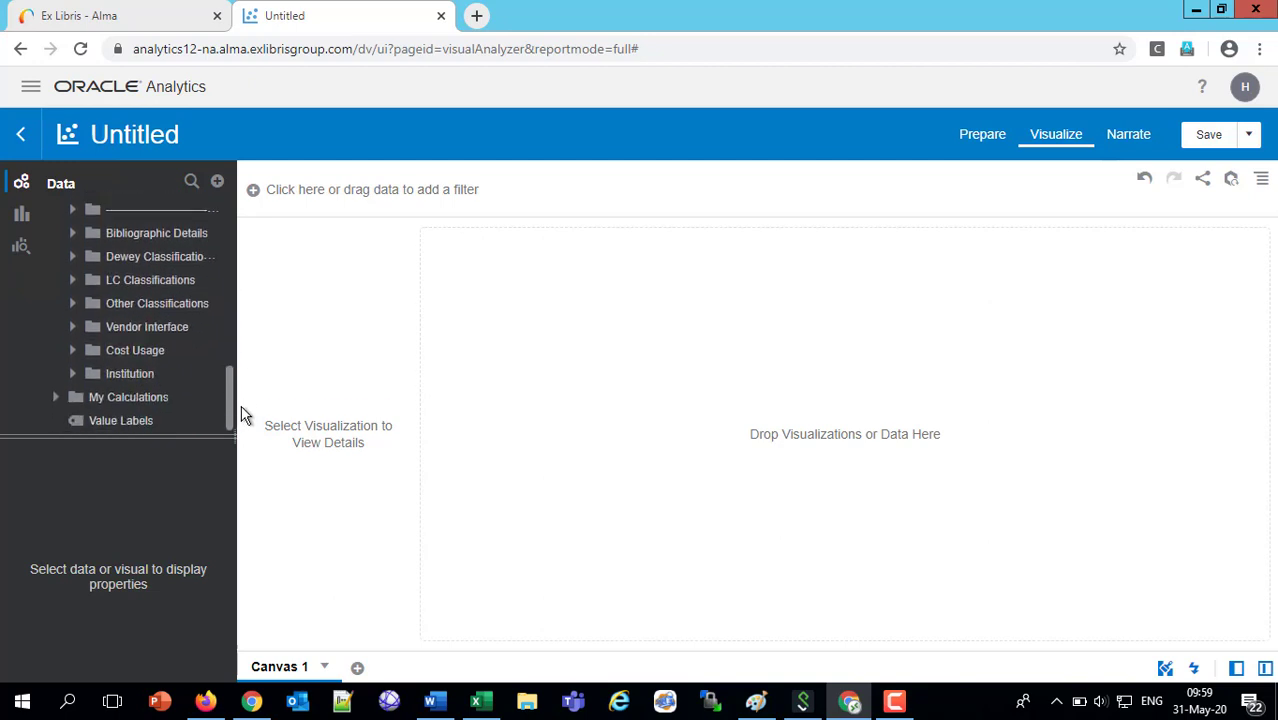
click(73, 351)
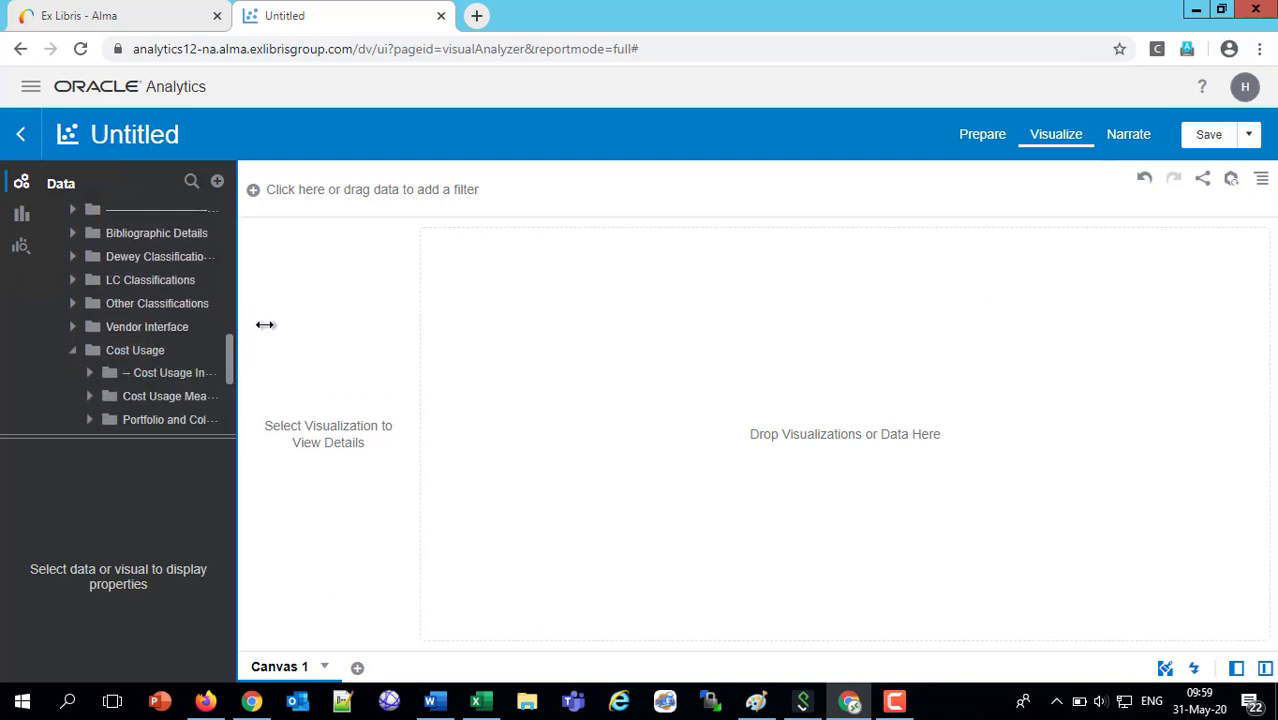
drag(265, 324, 308, 387)
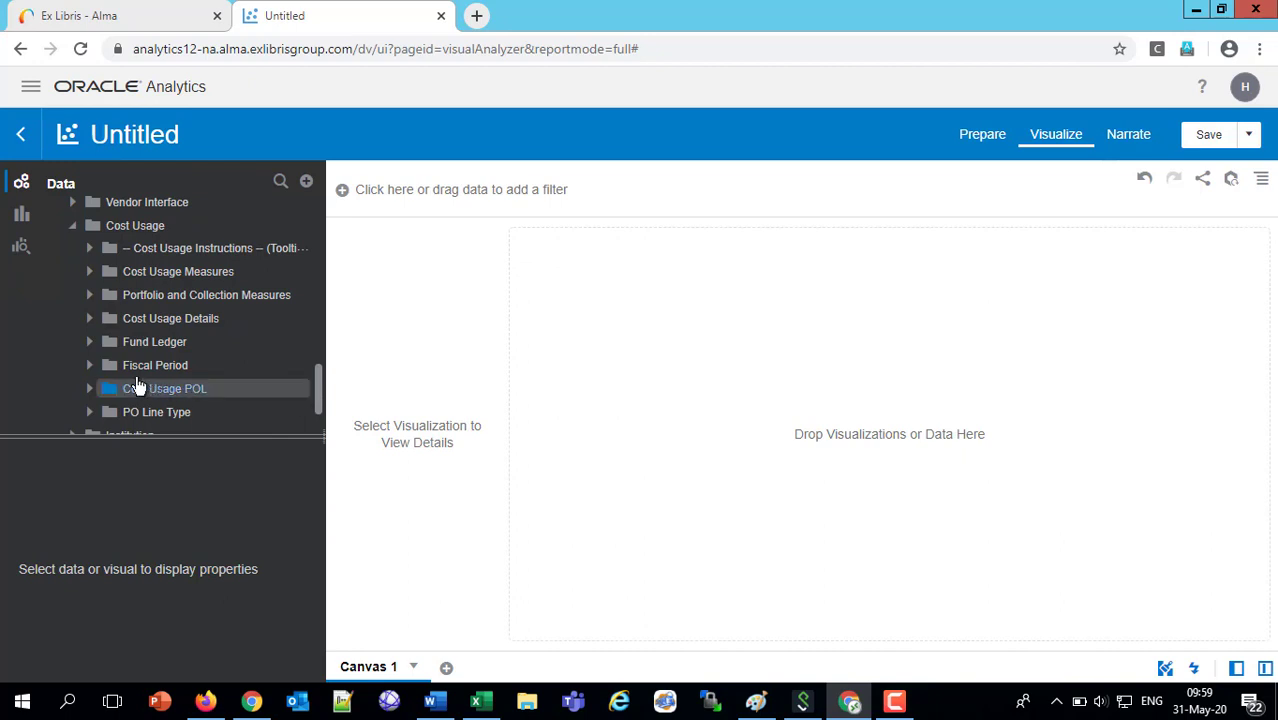
click(91, 368)
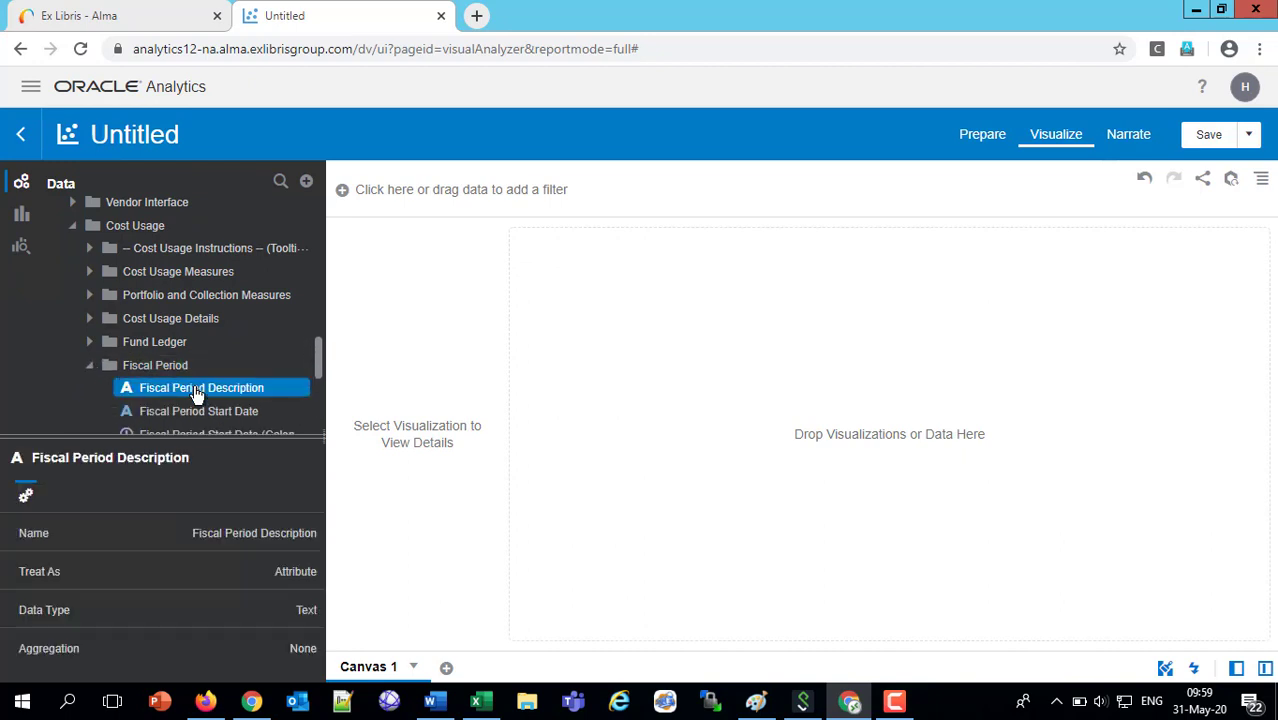
drag(319, 348, 316, 388)
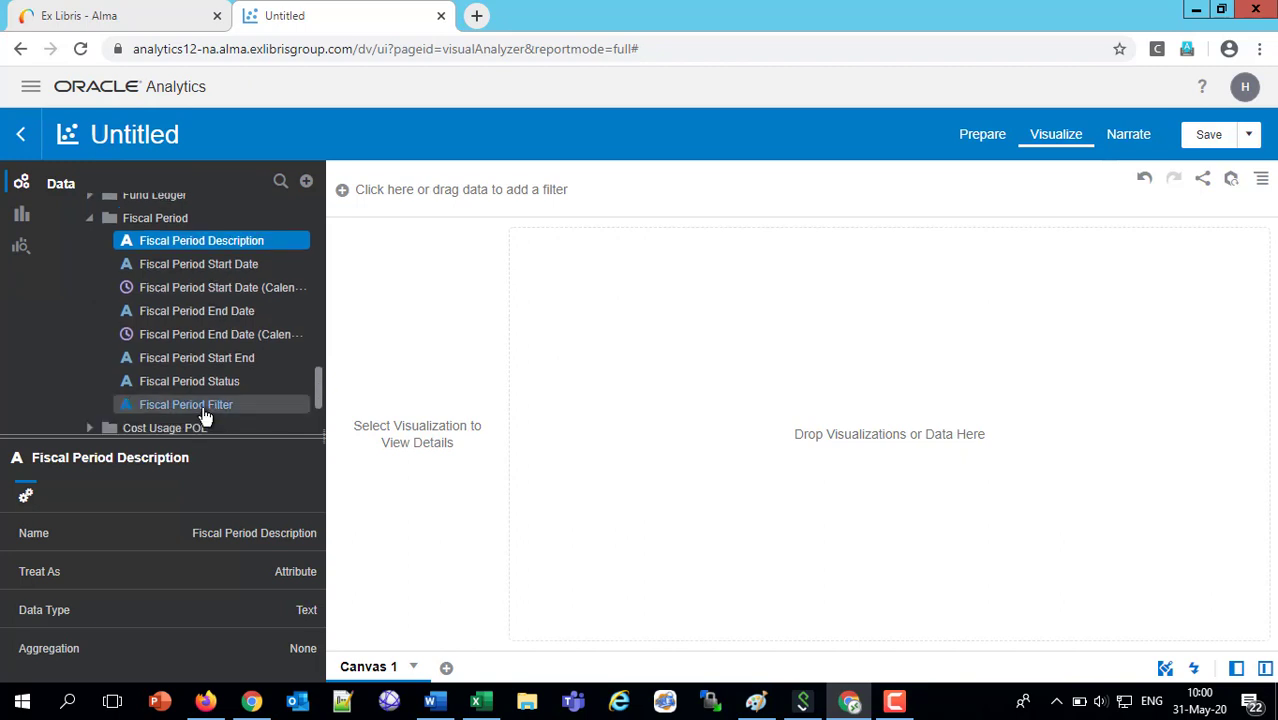
mouse_move(208, 410)
drag(336, 305, 436, 201)
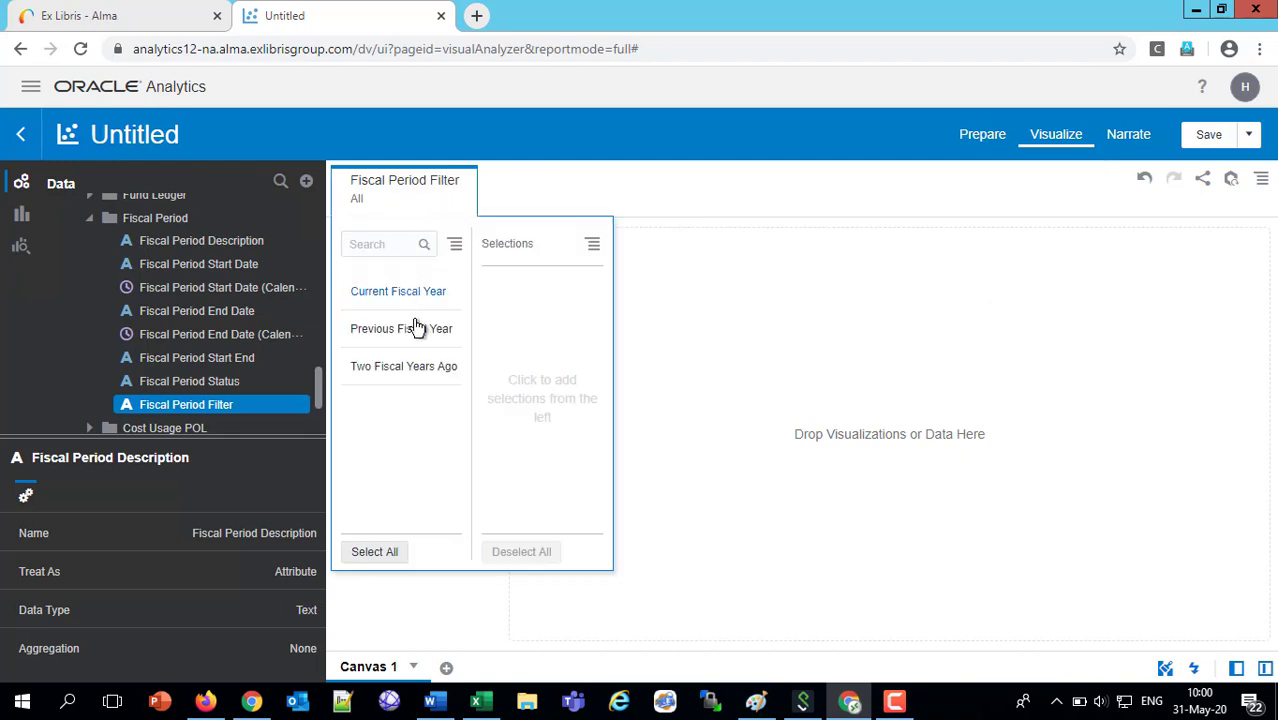
click(414, 336)
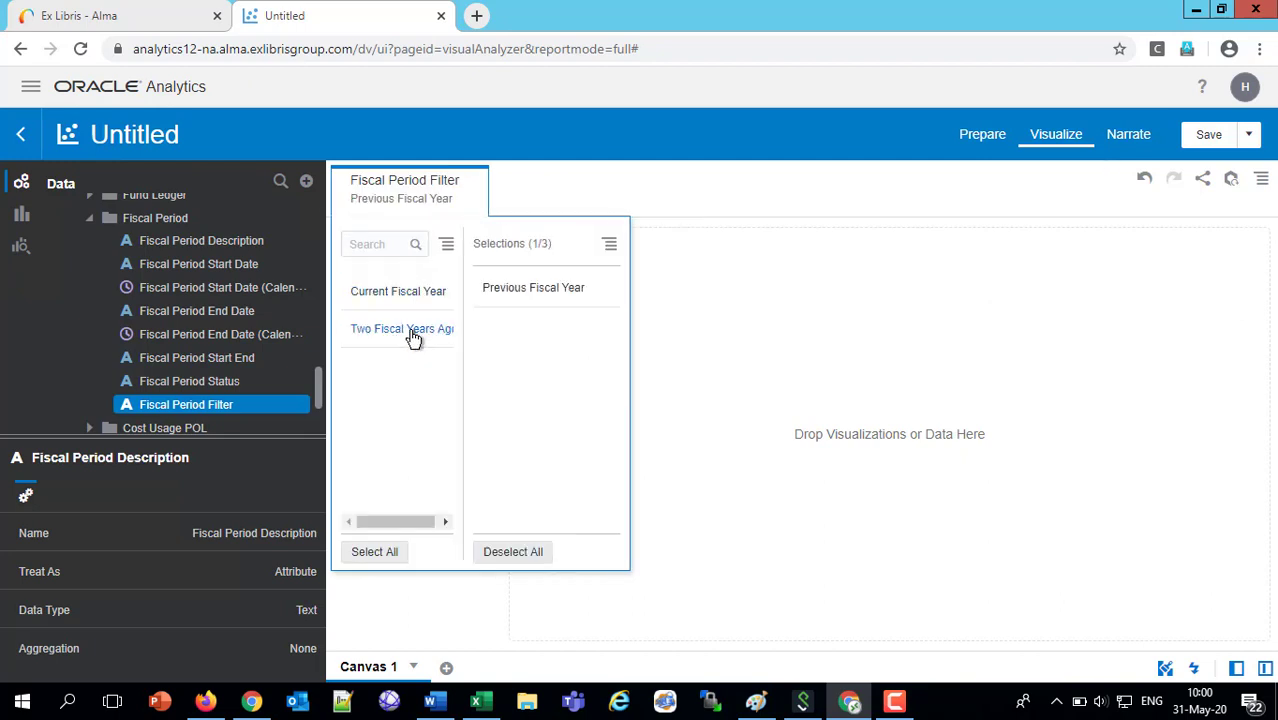
click(669, 194)
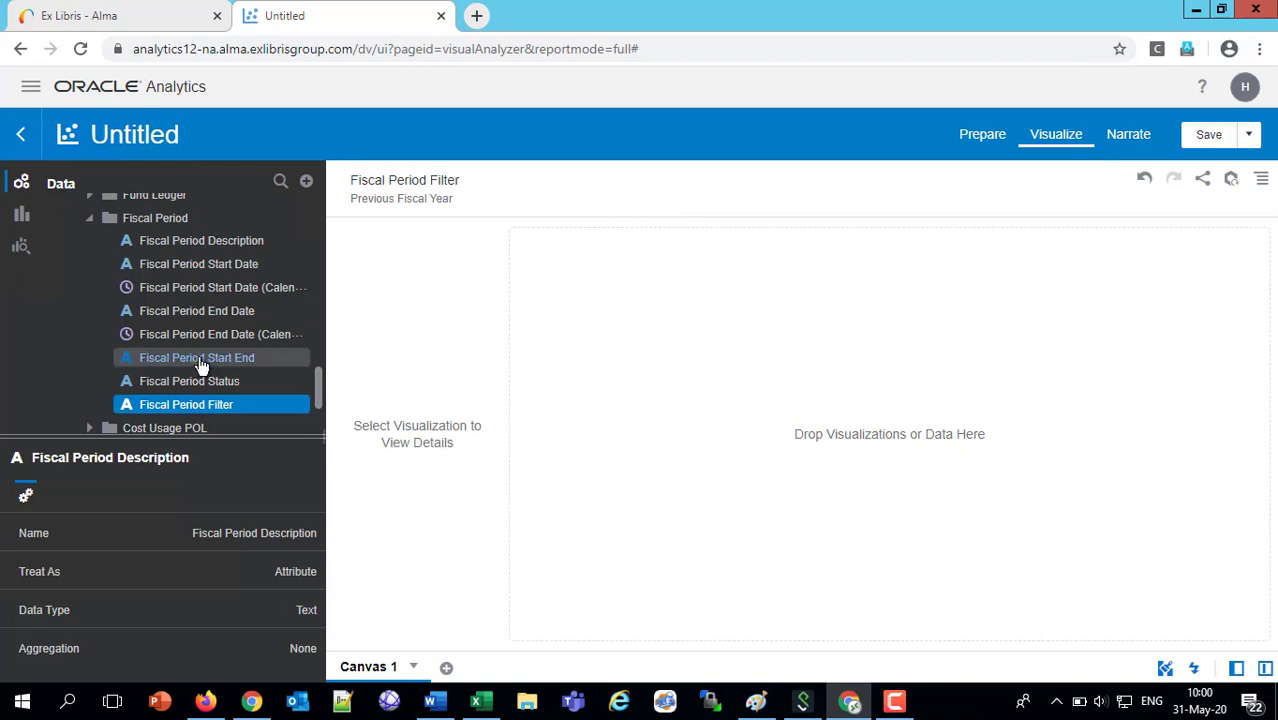
Place Fiscal Period Start End on the canvas and add Usage - Total from Cost Usage Measures to the table's rows
drag(203, 366, 626, 405)
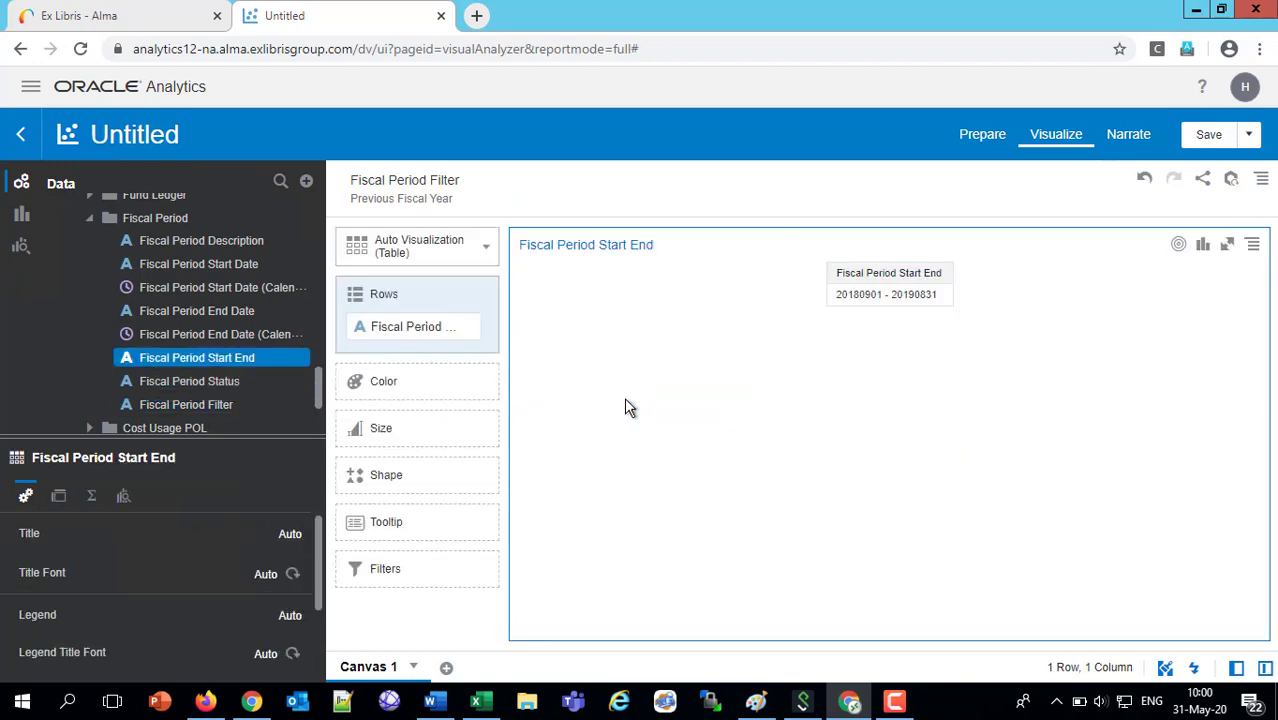
click(89, 219)
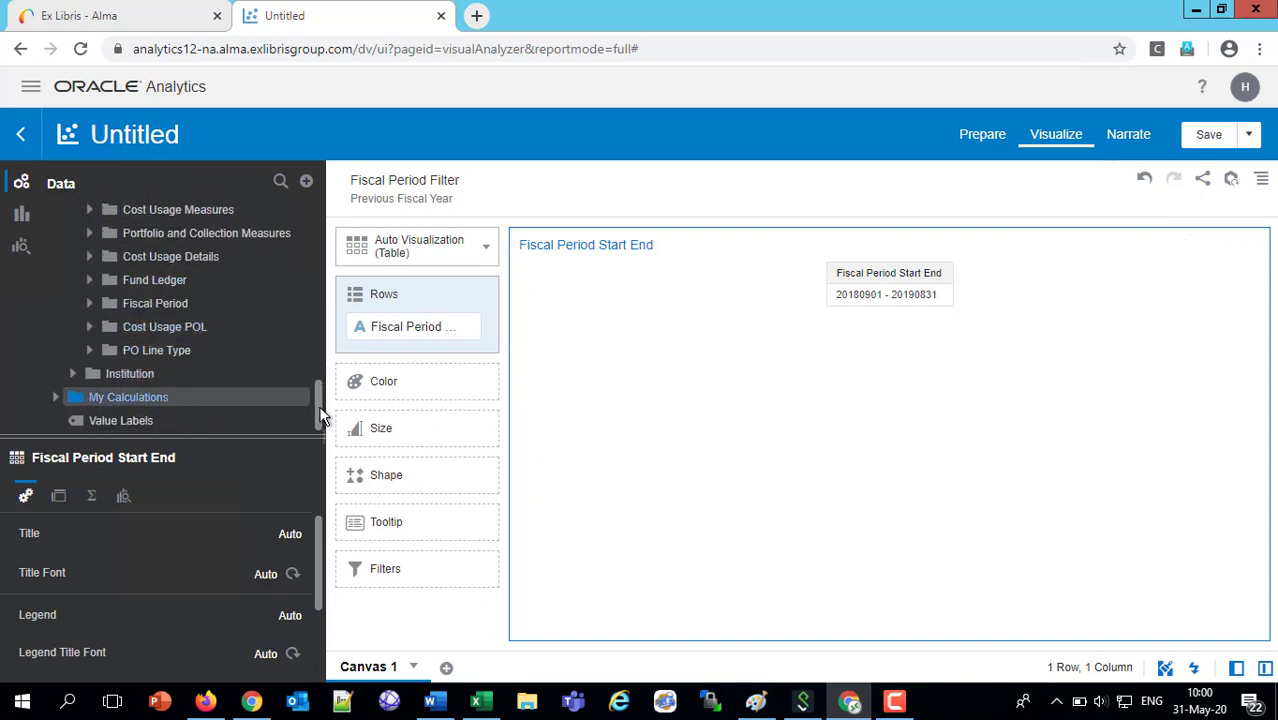
drag(316, 398, 316, 384)
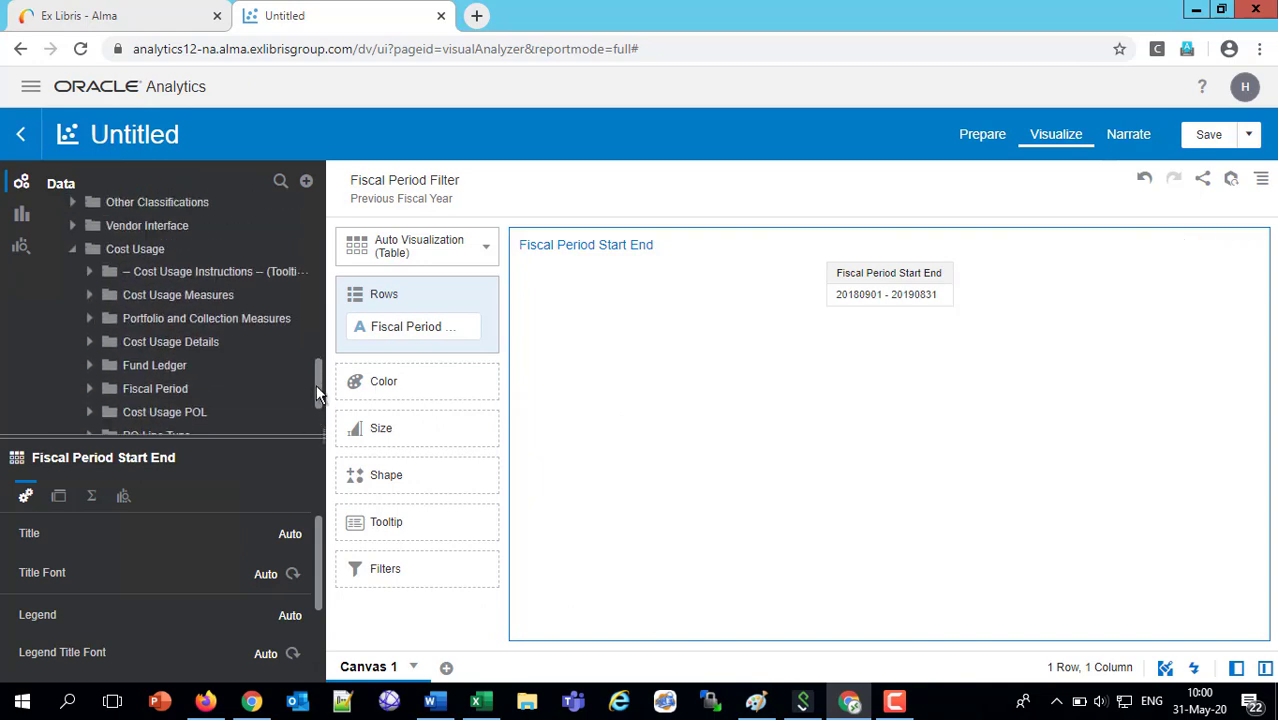
click(89, 295)
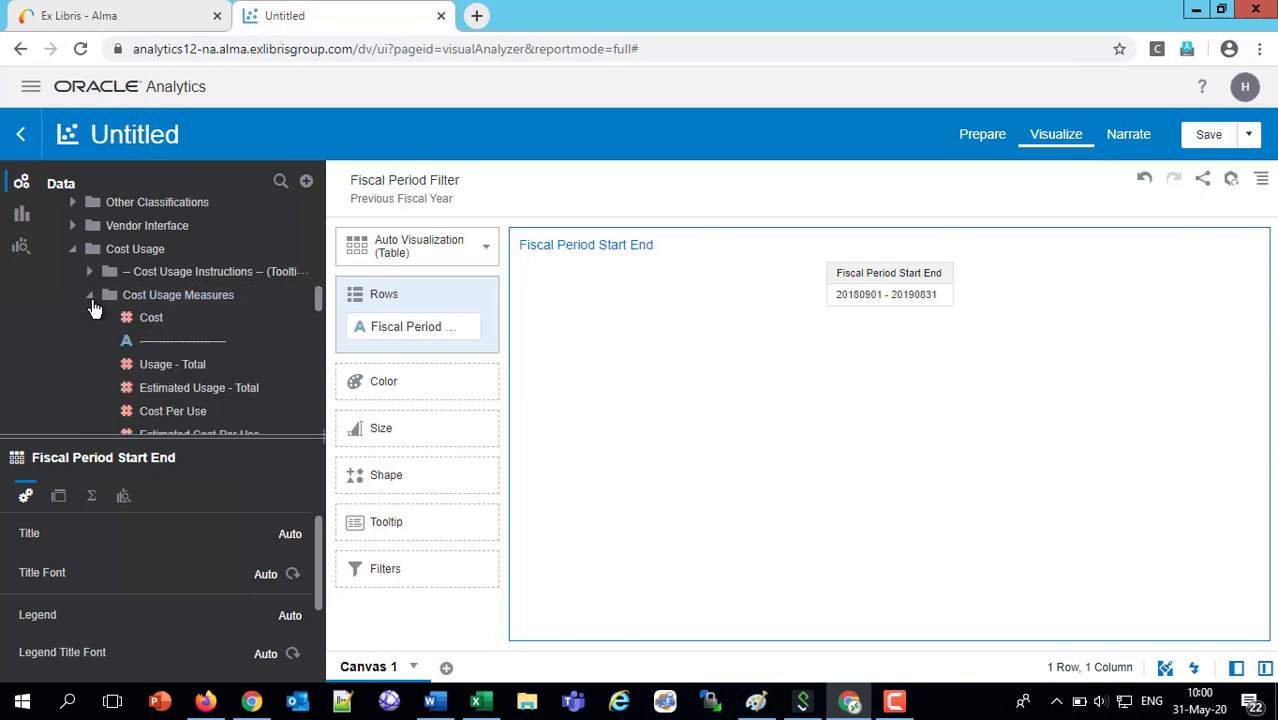
click(147, 368)
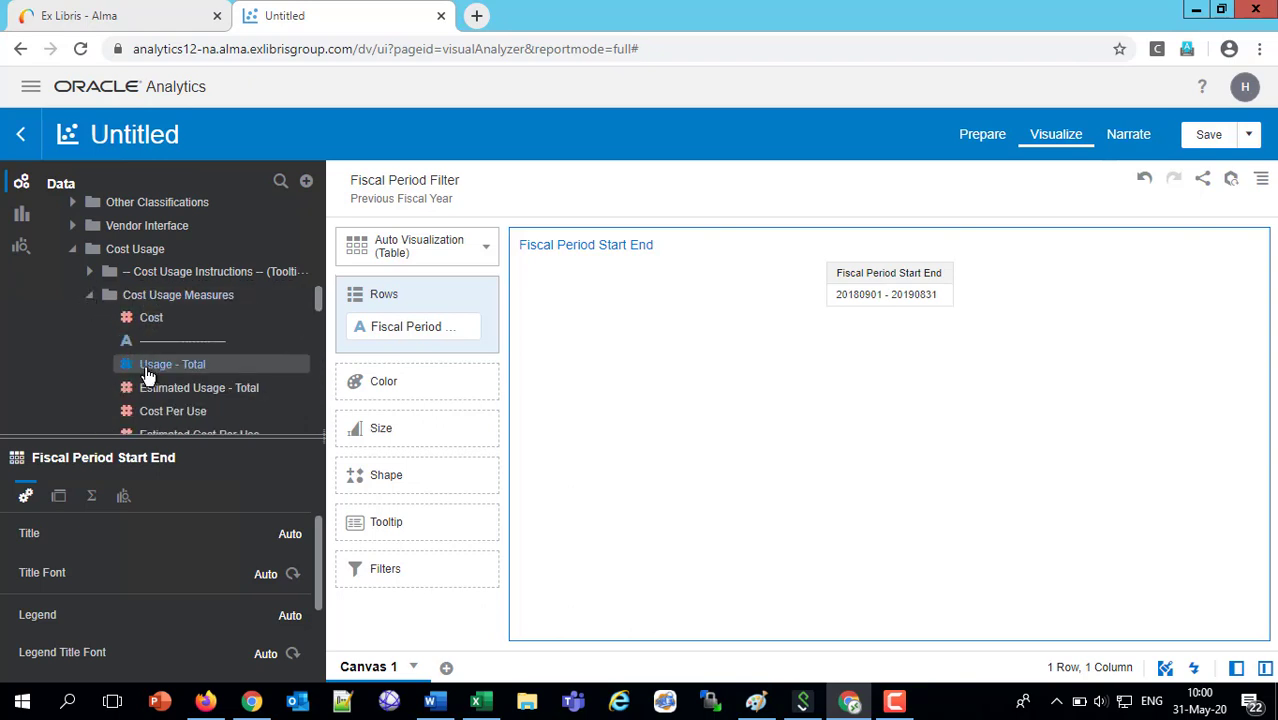
drag(147, 370, 373, 361)
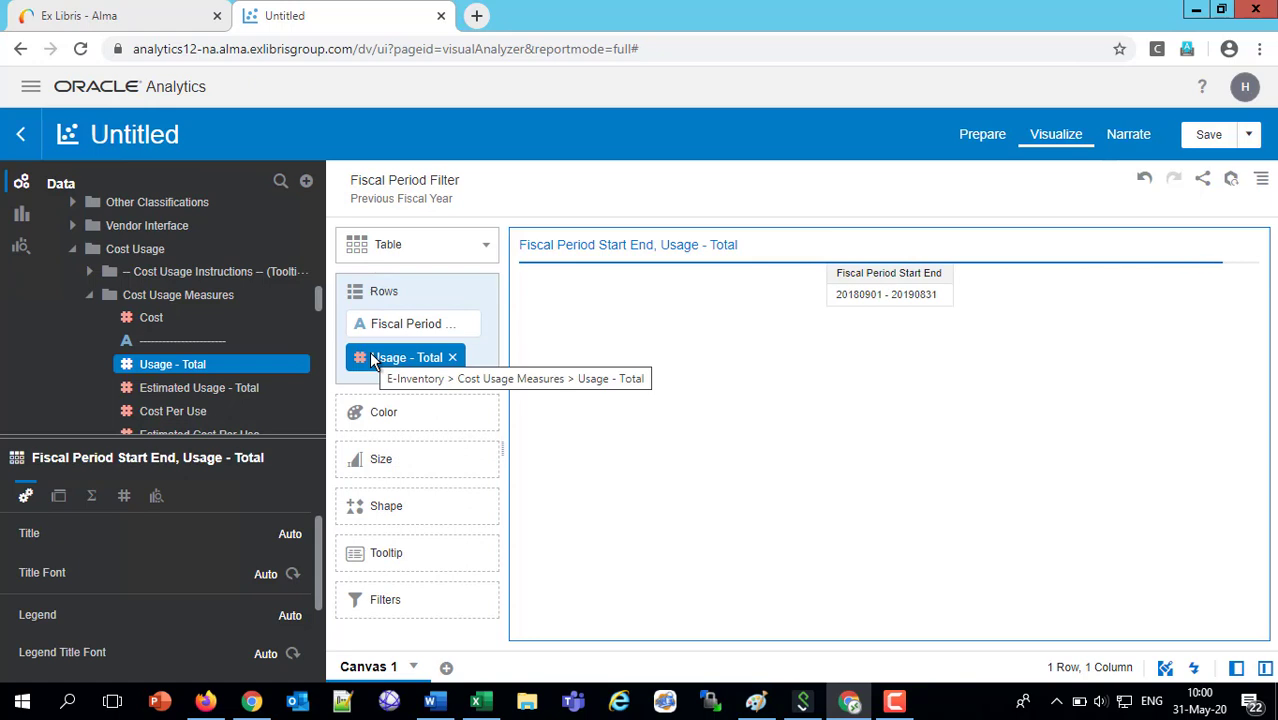
Add Platform (from COUNTER report) from Cost Usage Details to the table's rows
click(90, 296)
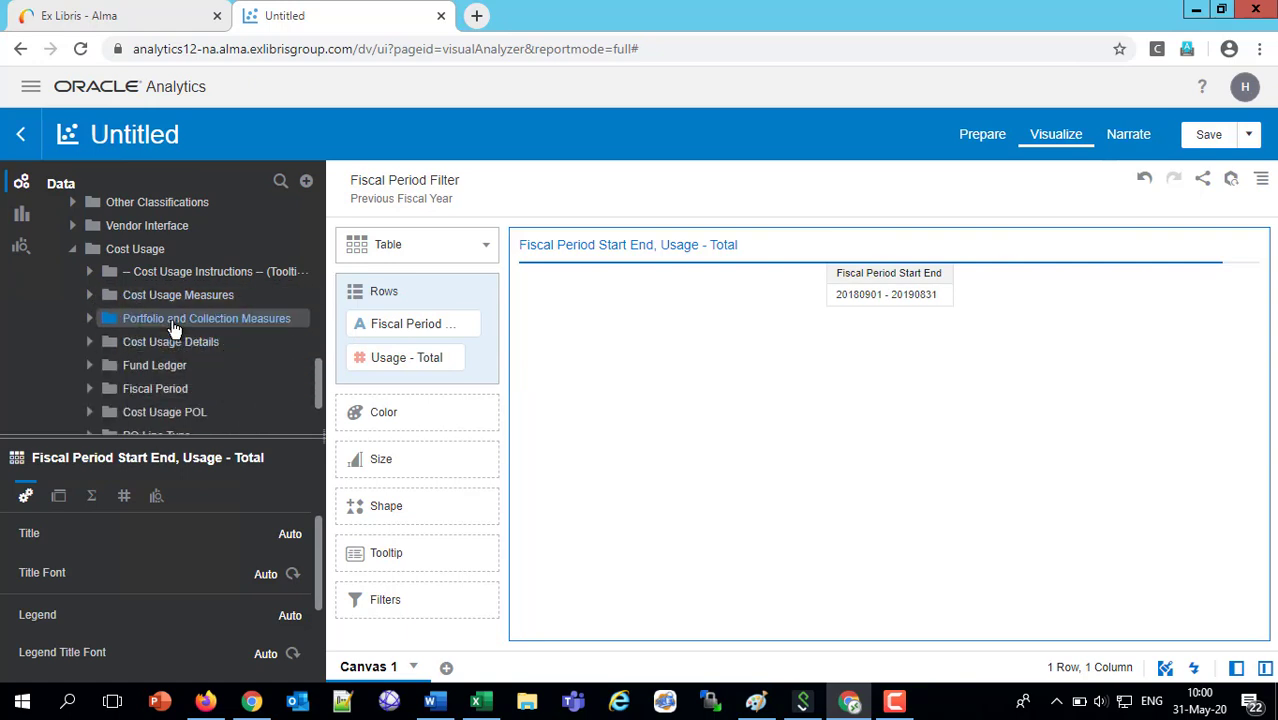
click(89, 343)
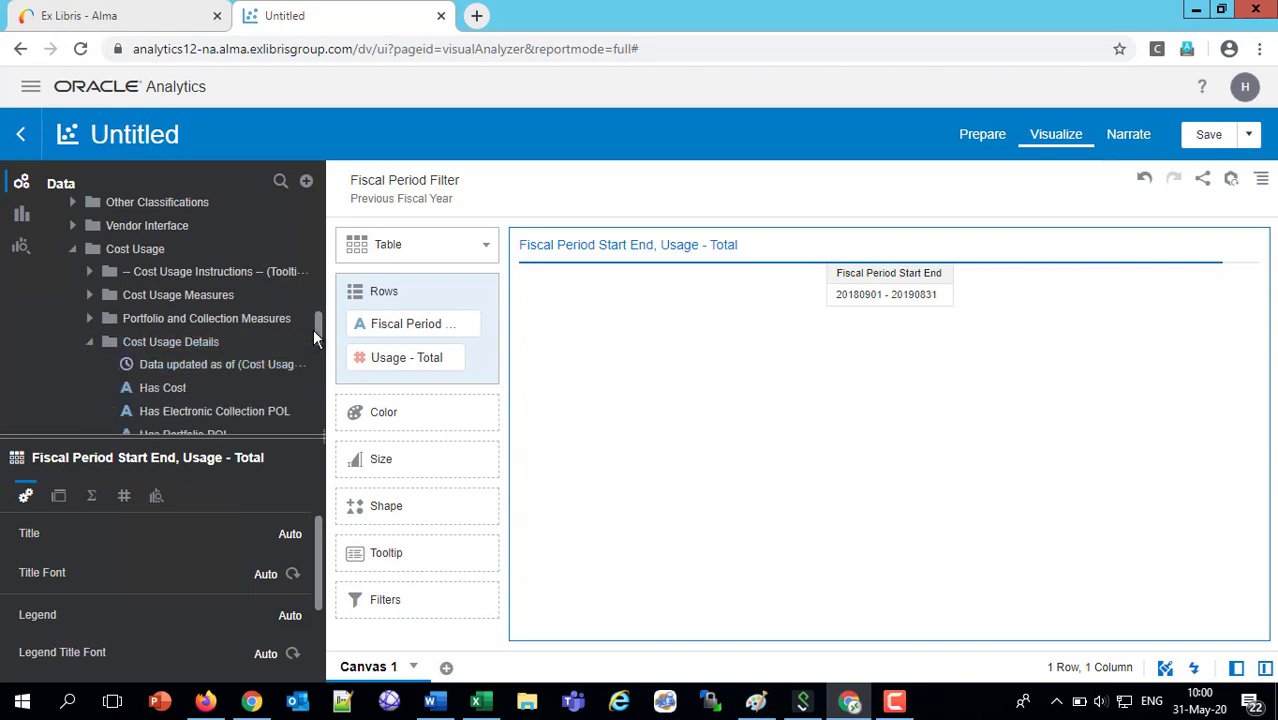
drag(315, 341, 317, 387)
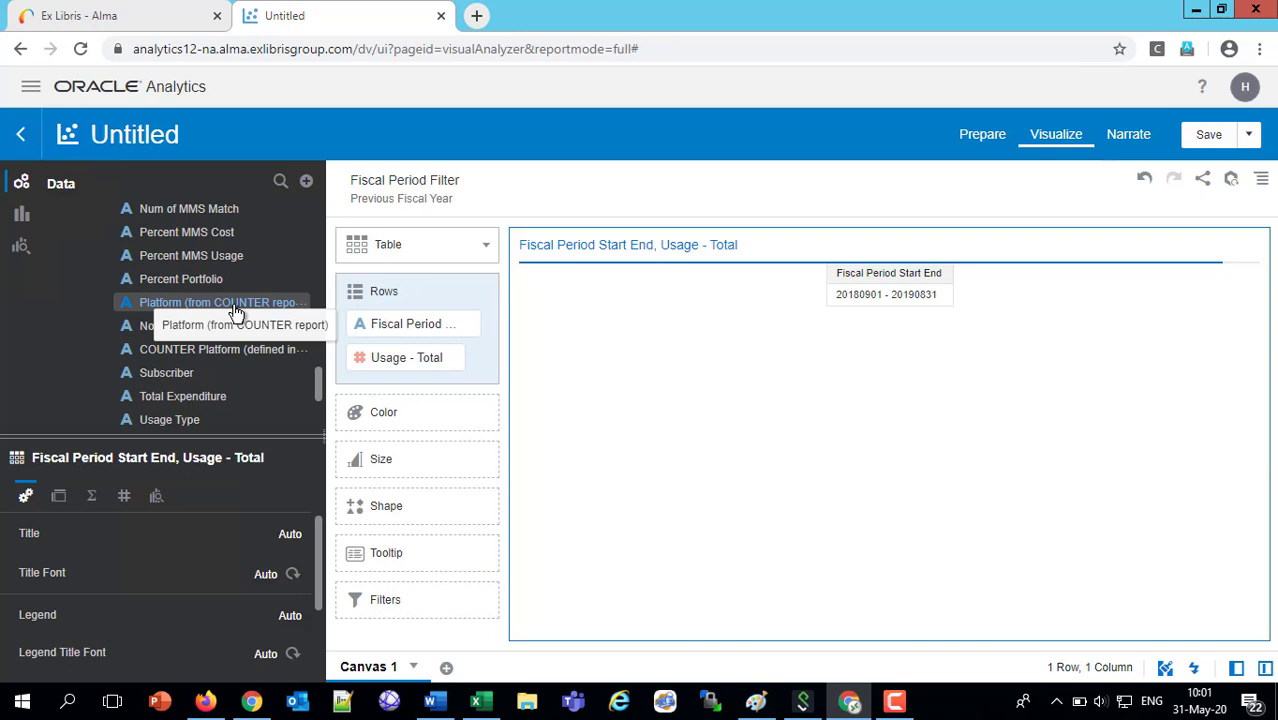
drag(236, 313, 401, 390)
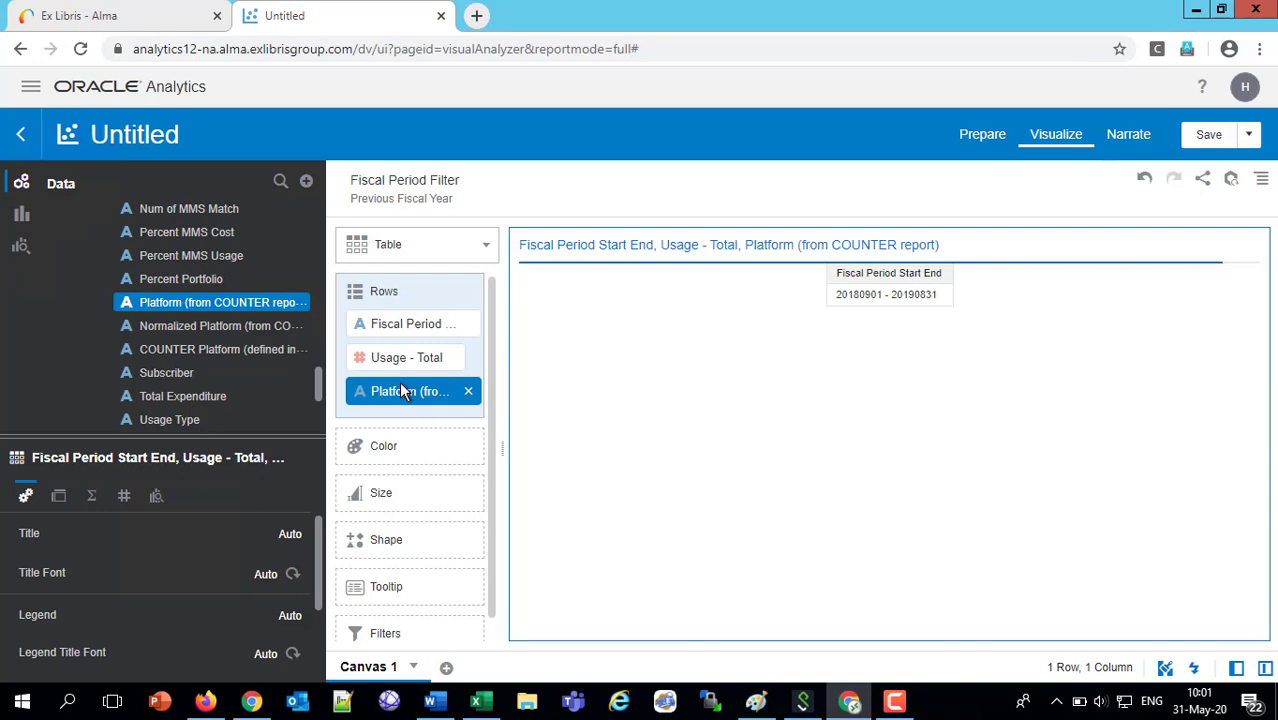
Check the available visualization types without changing the table, and remove Fiscal Period Start End from its rows
click(487, 246)
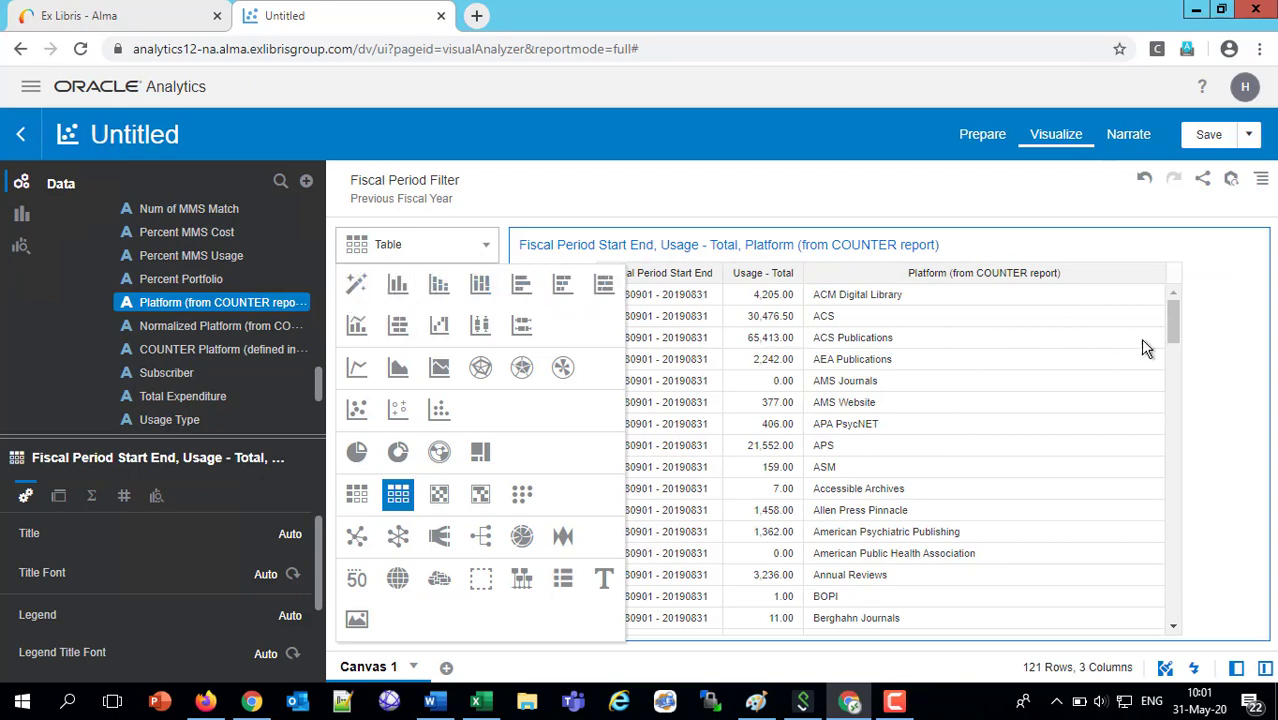
click(1229, 358)
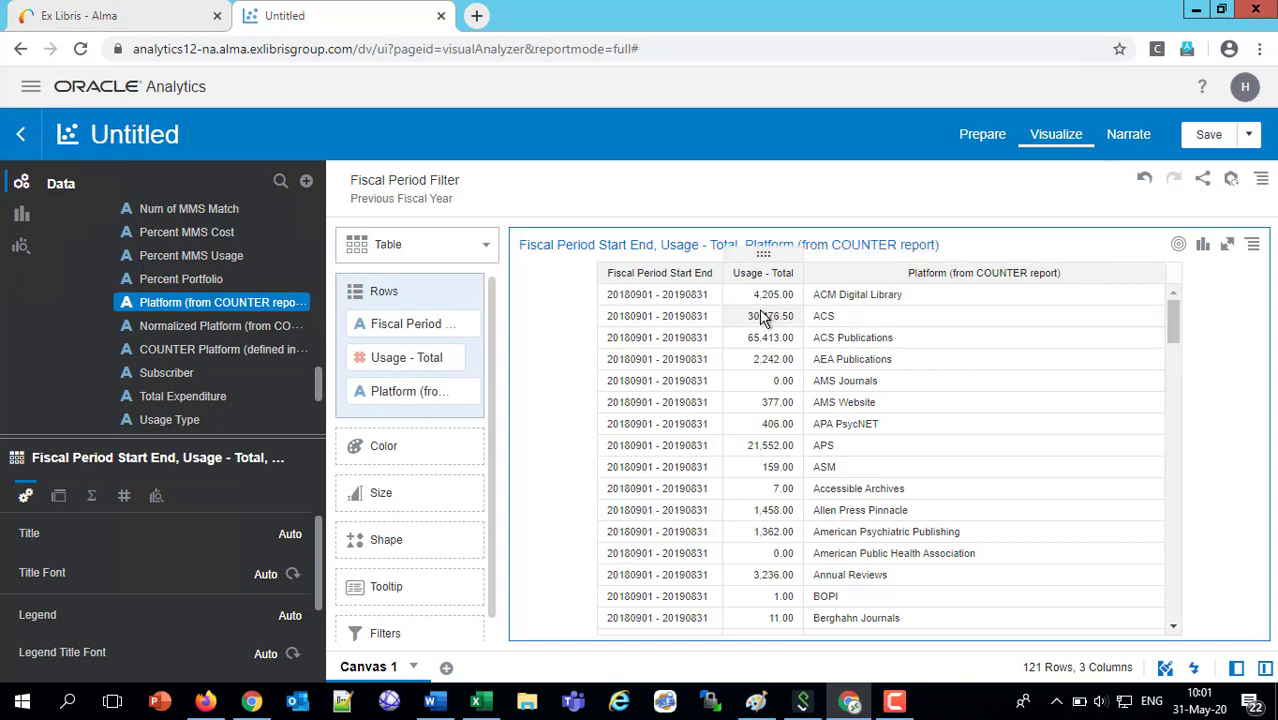
click(469, 324)
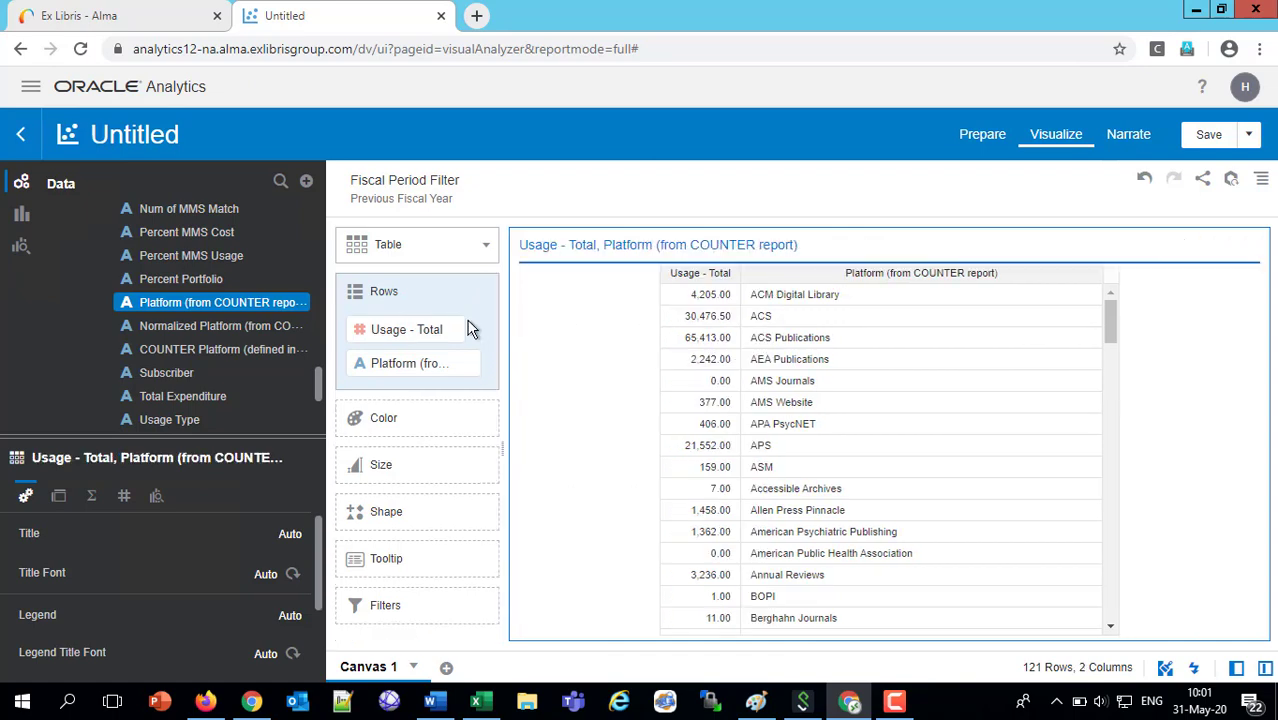
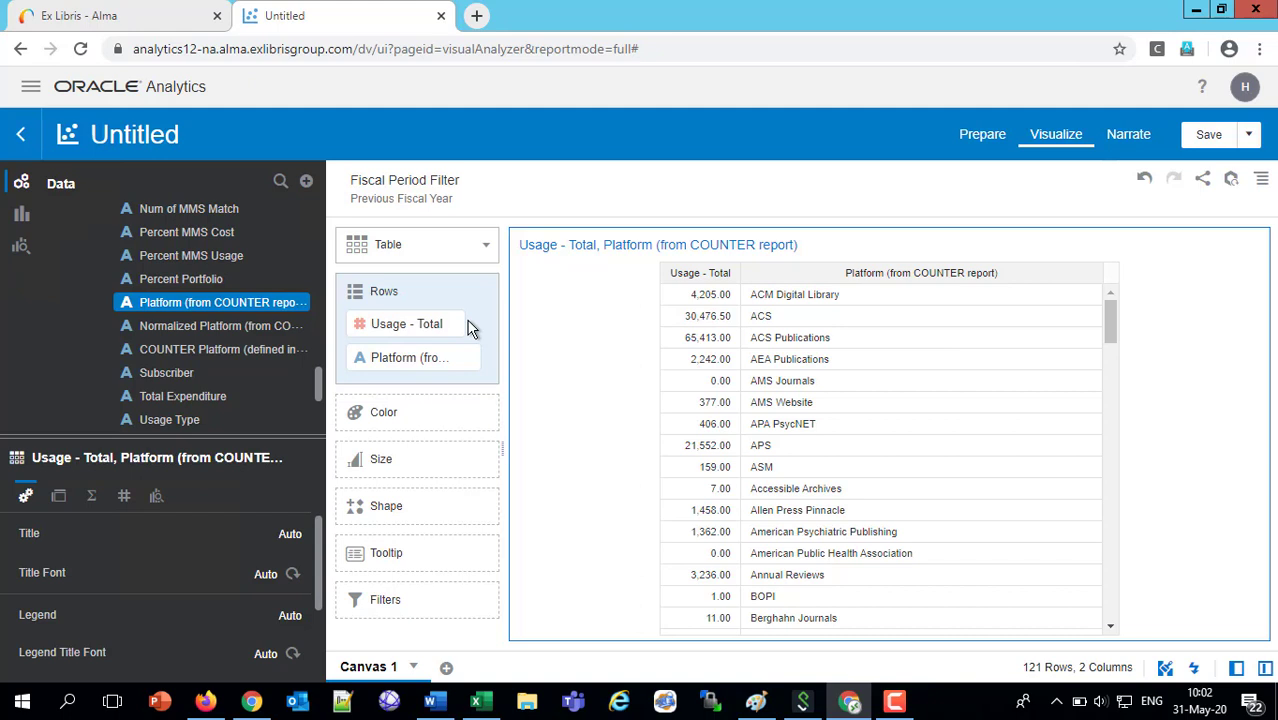
Add Usage - Total from Cost Usage Measures as a second canvas filter beside the Fiscal Period Filter
drag(318, 386, 317, 330)
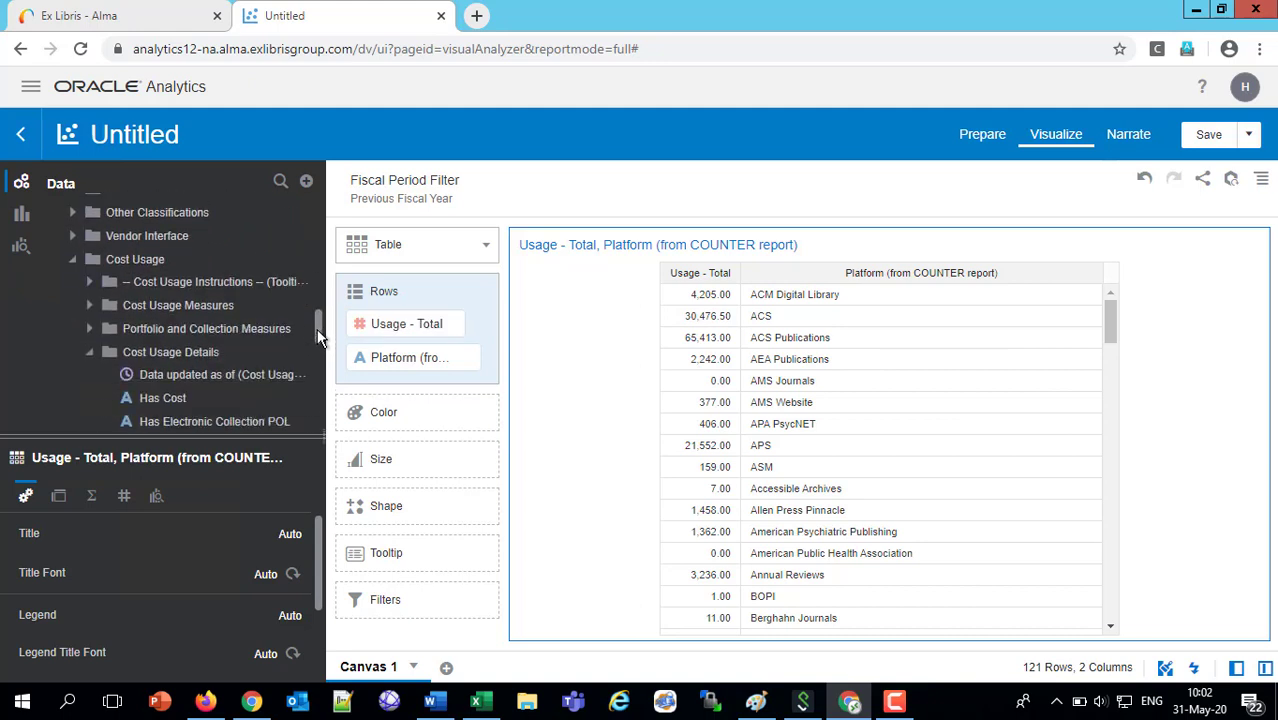
click(89, 308)
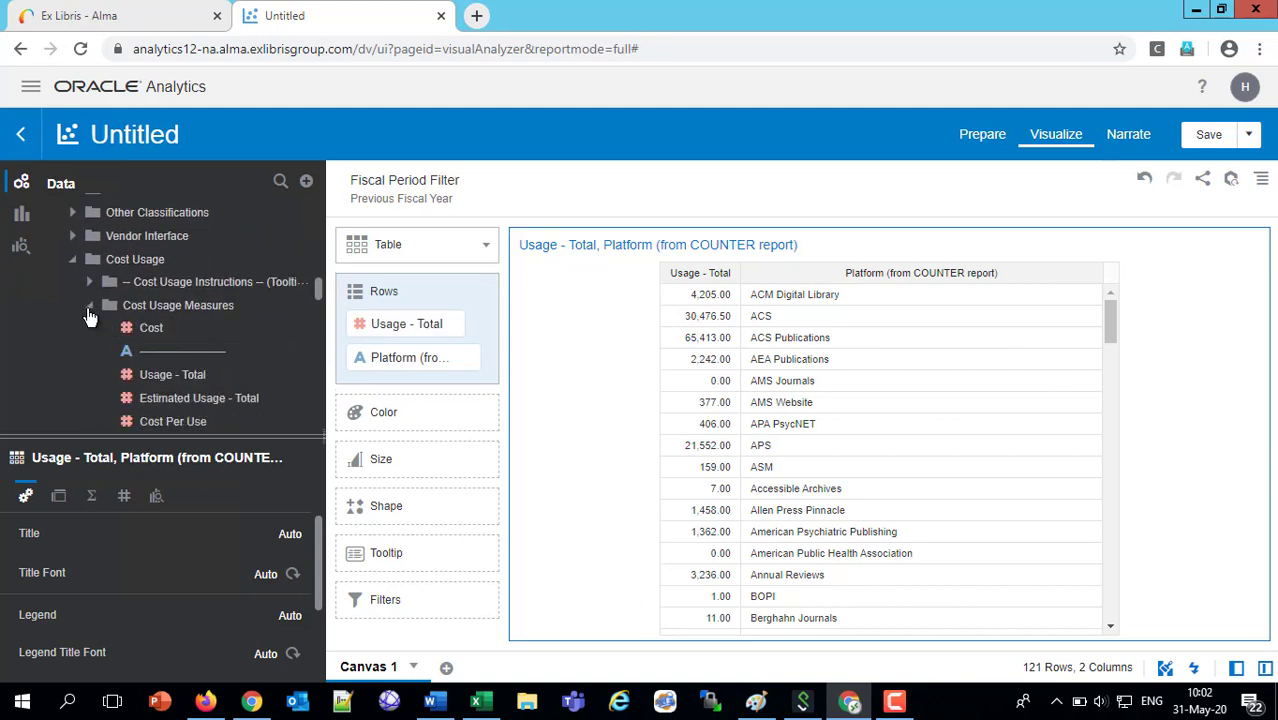
drag(154, 375, 545, 197)
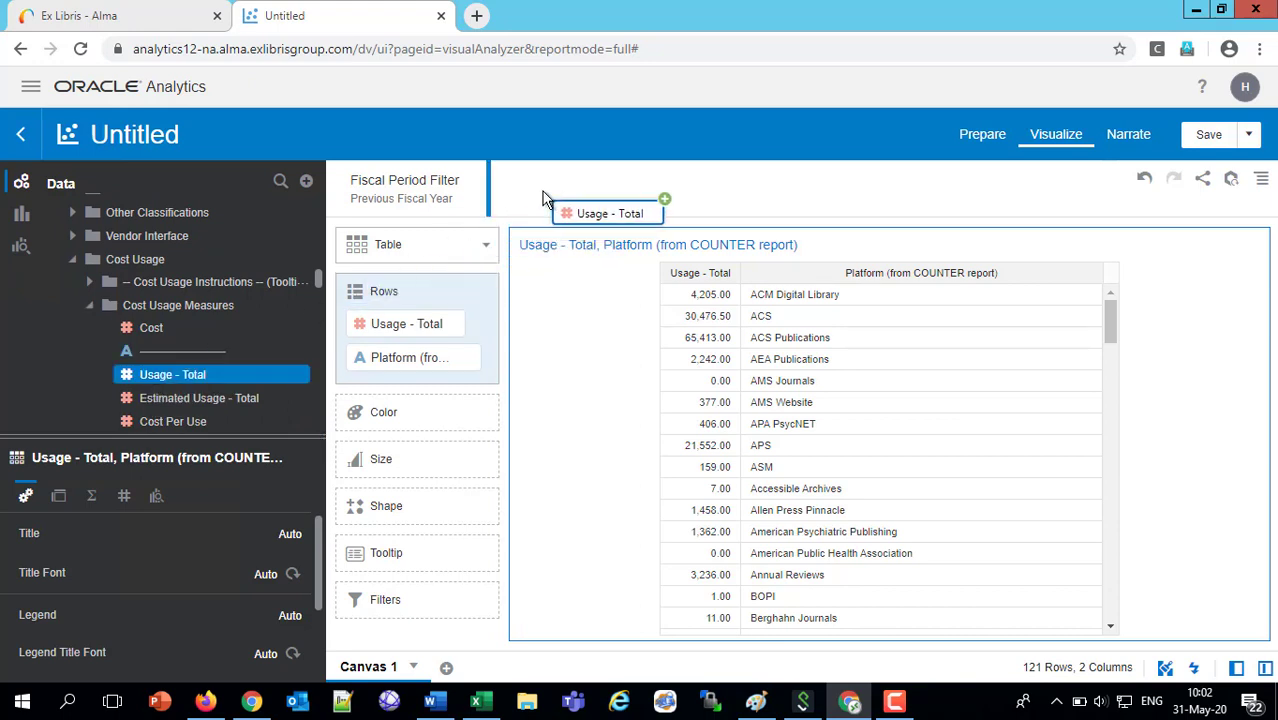
drag(543, 197, 543, 197)
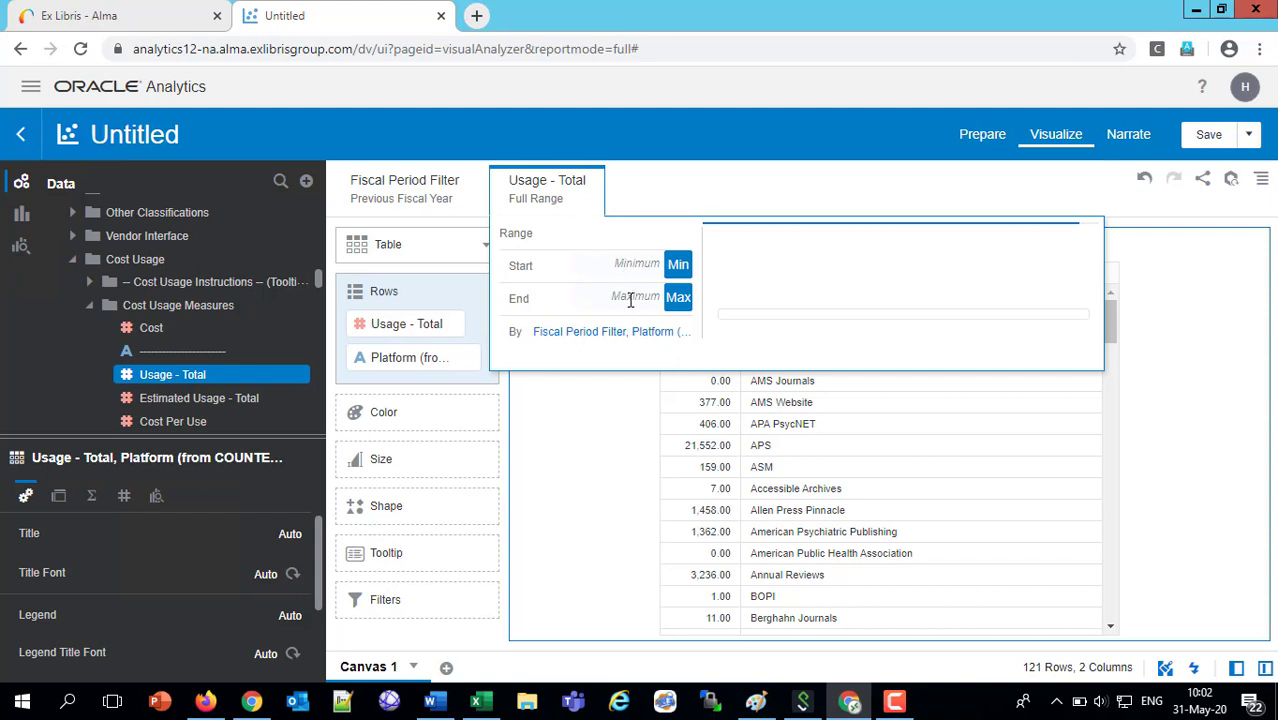
click(719, 197)
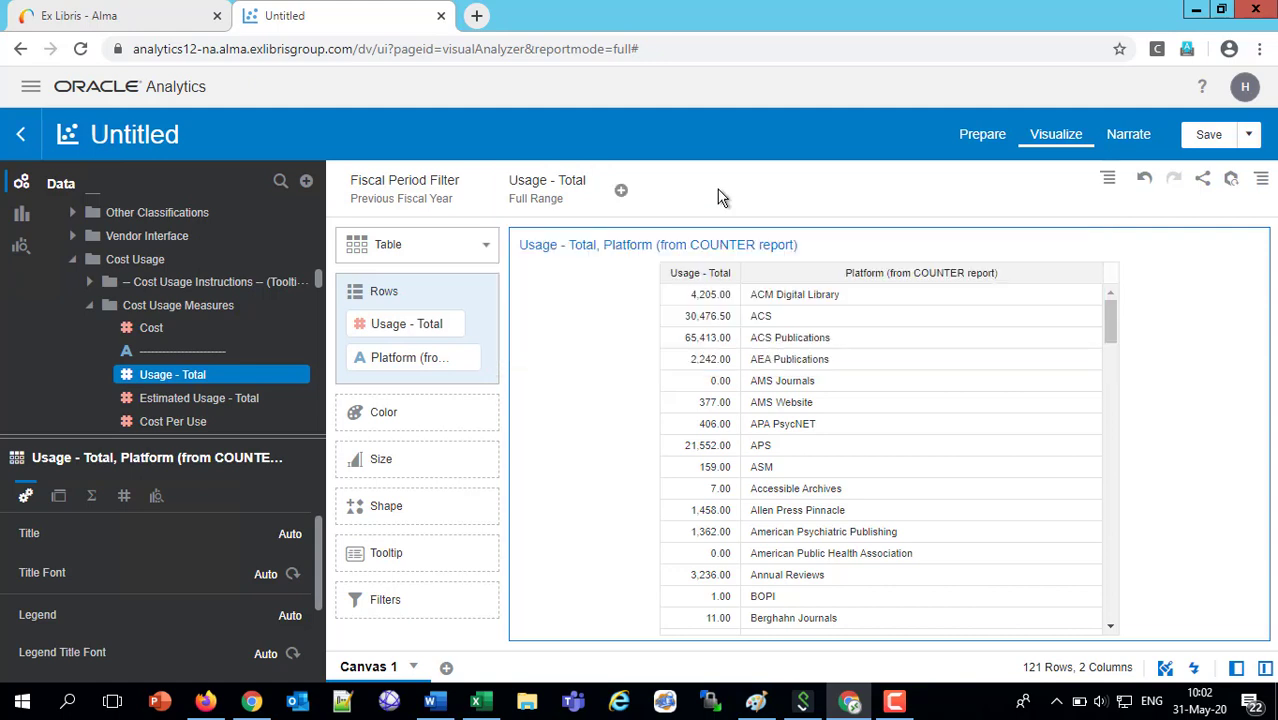
Change the Usage - Total filter's type to Top Bottom N, using the Top method with a count of 10
click(593, 182)
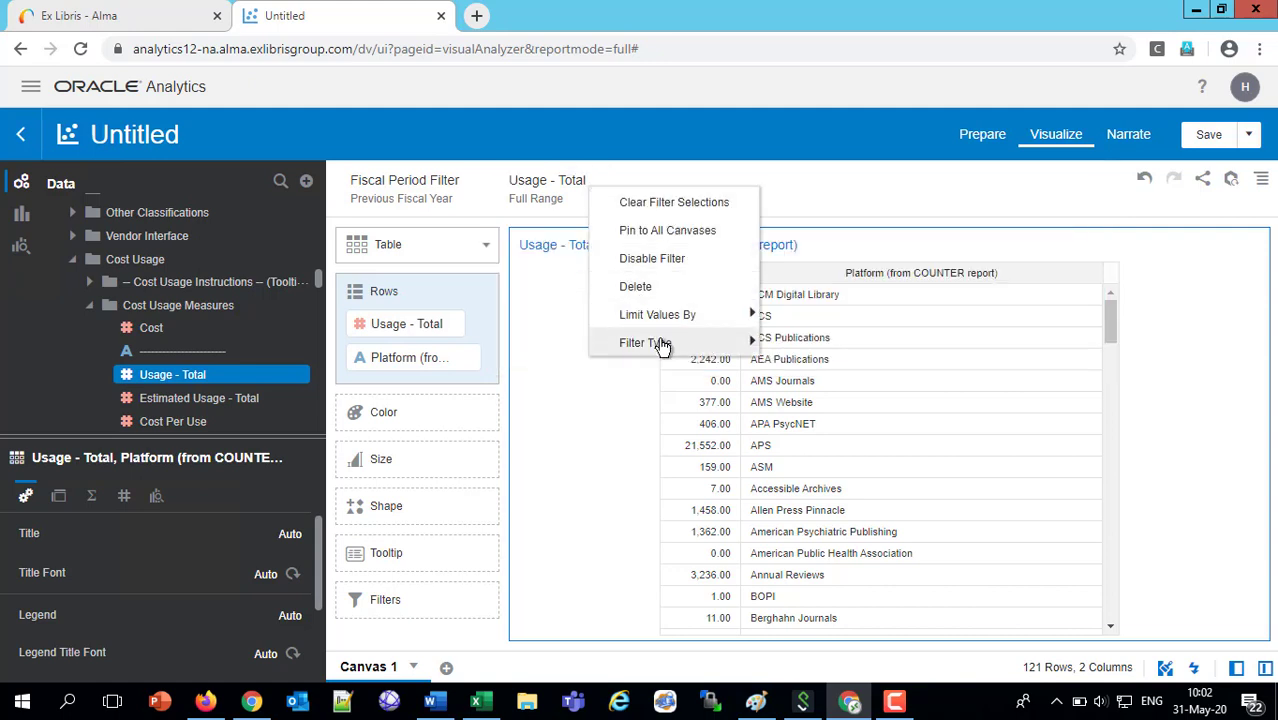
mouse_move(660, 344)
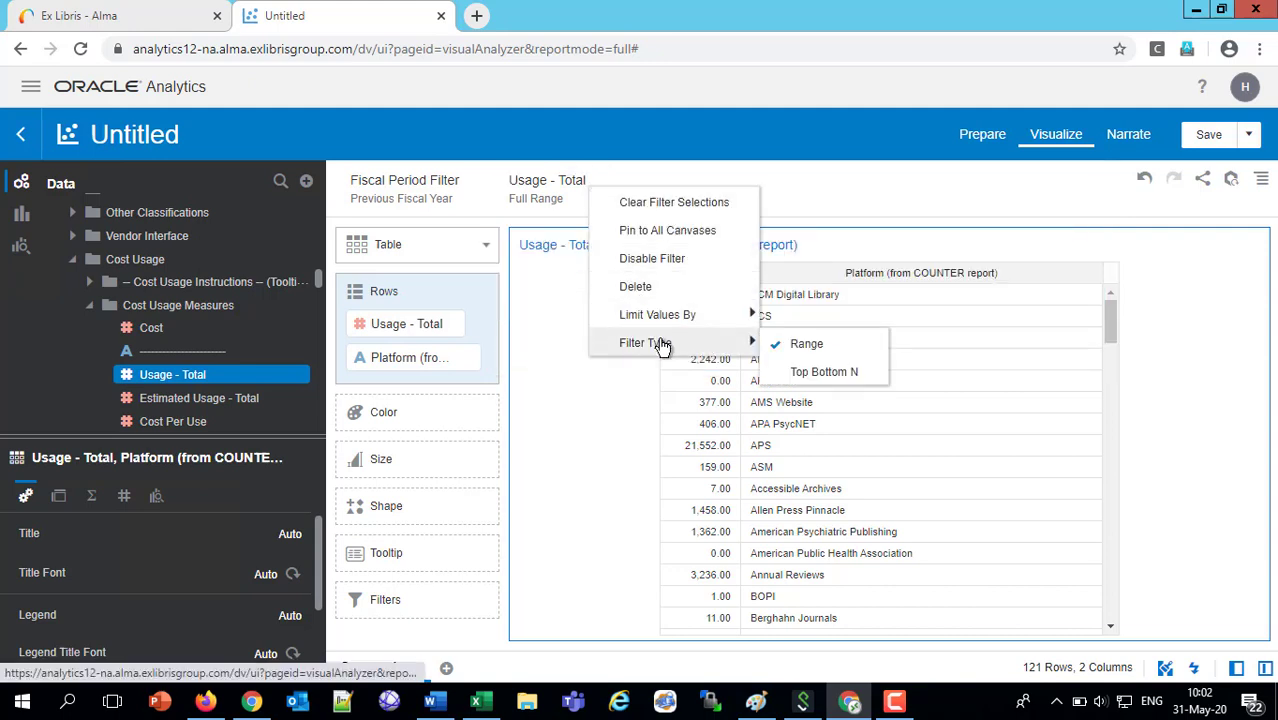
click(824, 372)
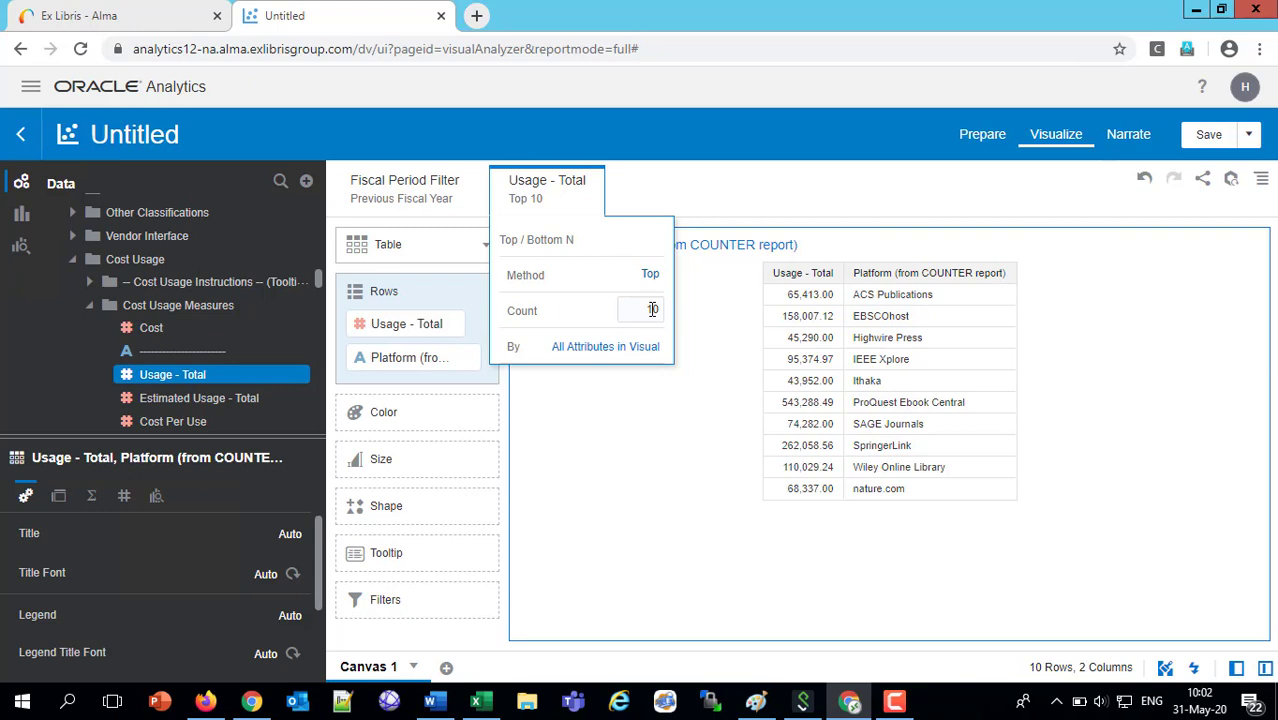
click(788, 196)
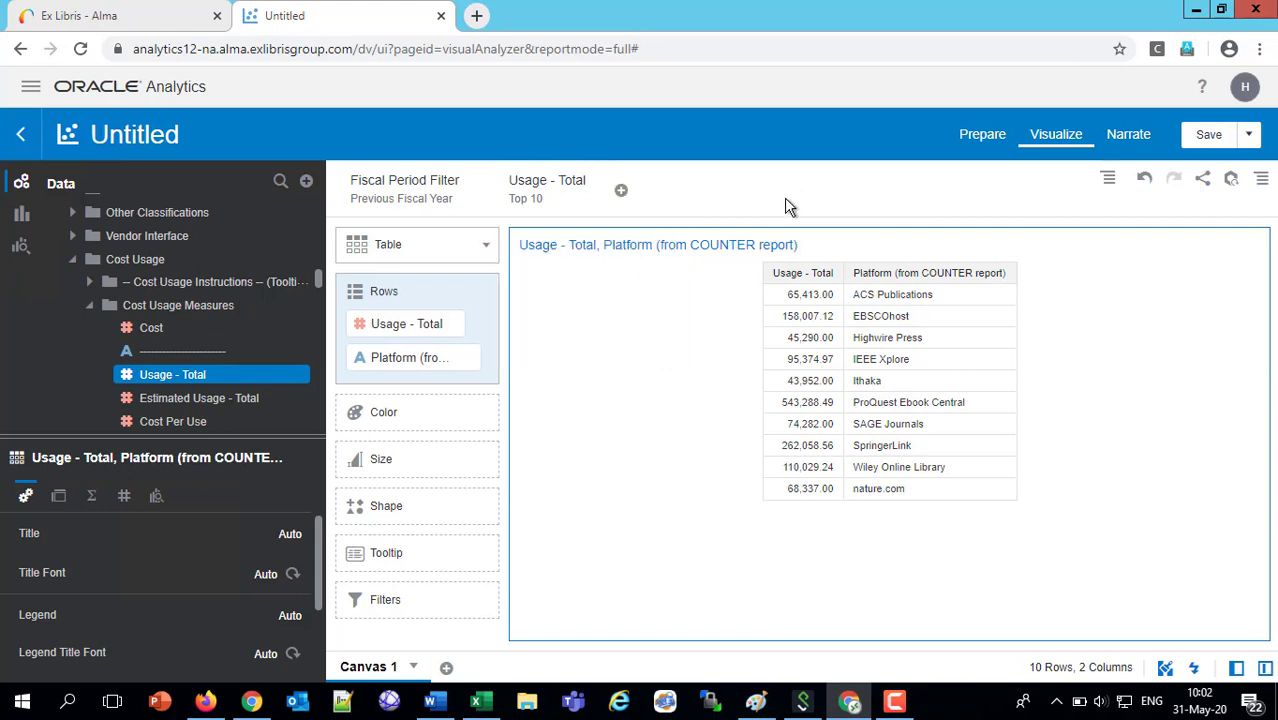
Sort the table by Usage - Total in descending order and change its visualization type to Auto Visualization
click(834, 274)
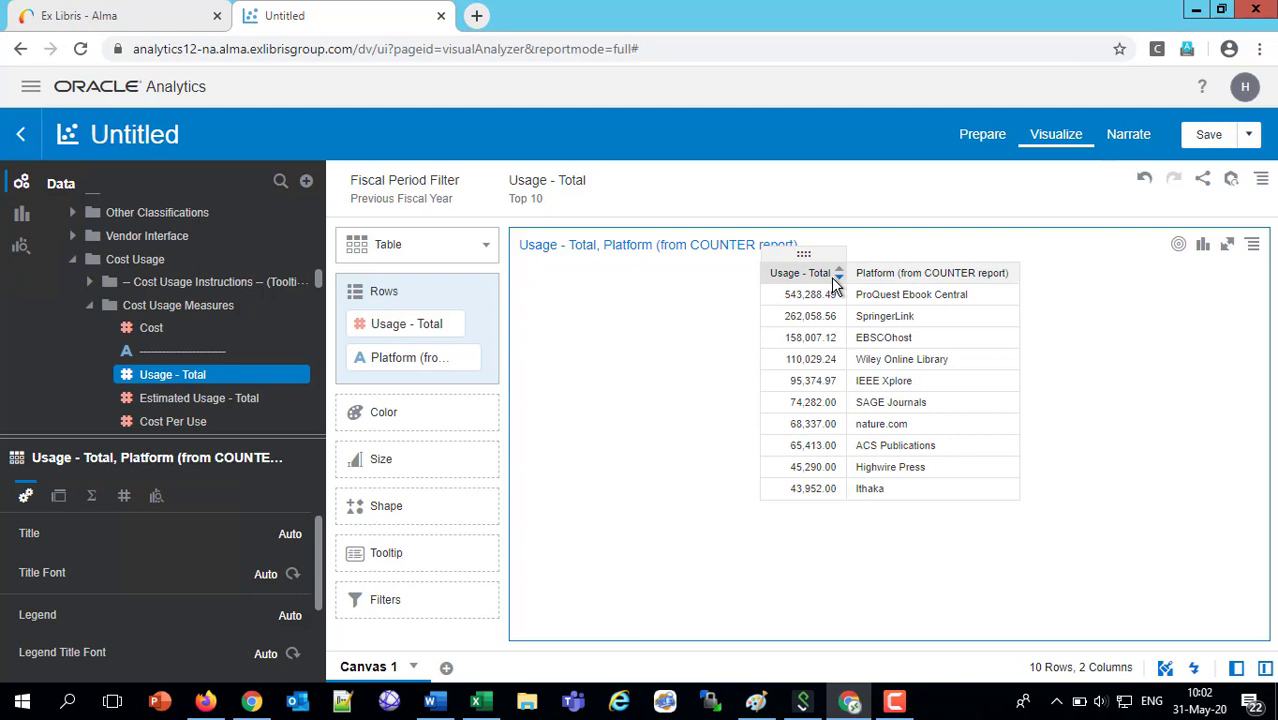
click(486, 252)
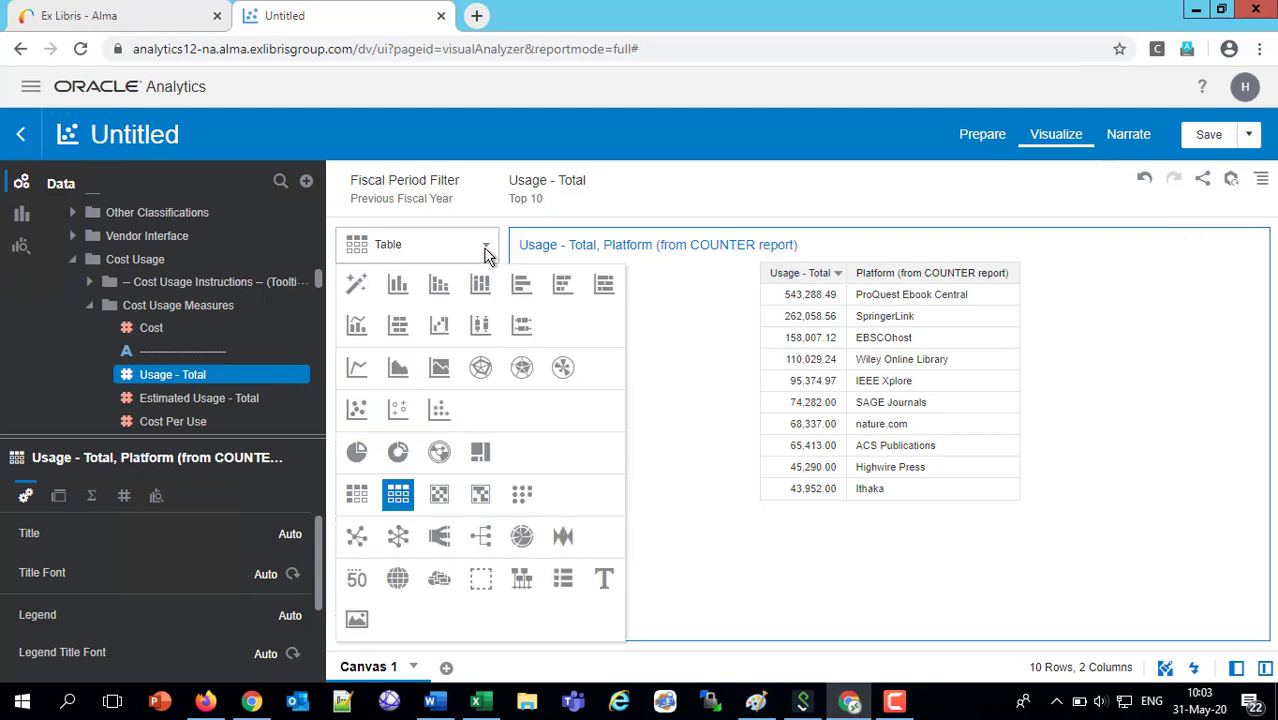
click(357, 290)
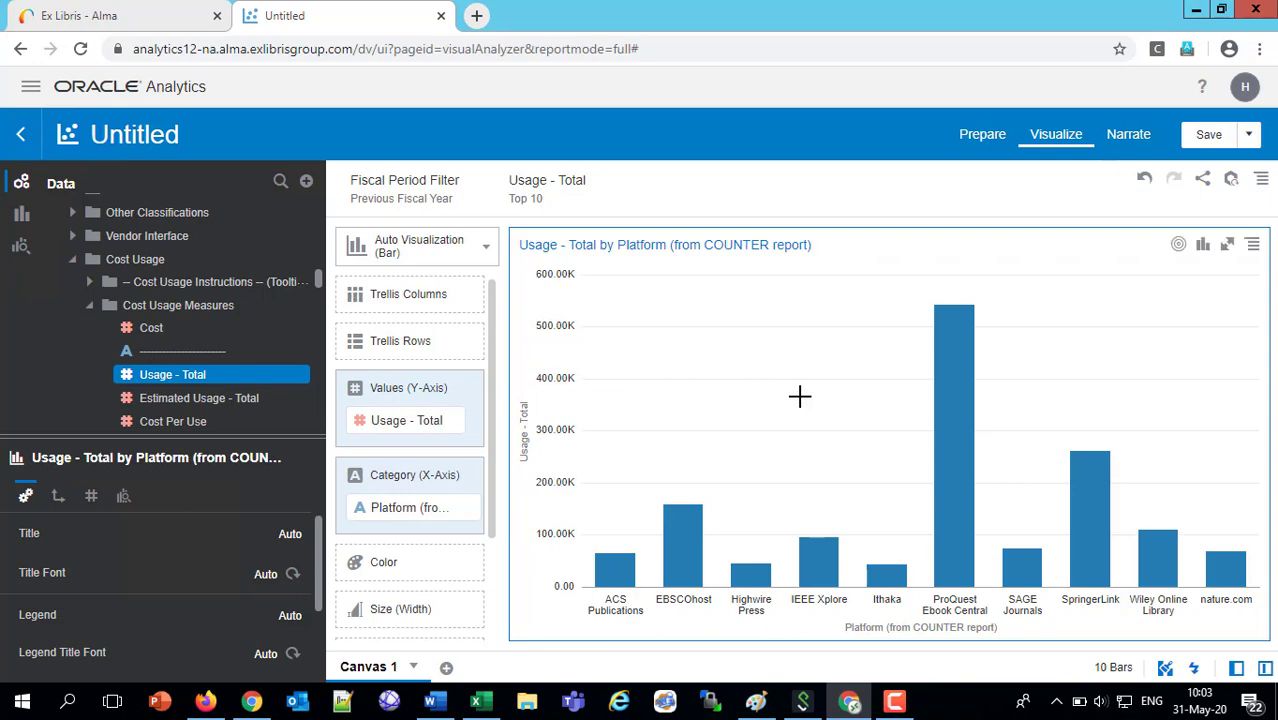
Sort the bar chart's platforms by Usage - Total from High to Low
right_click(952, 395)
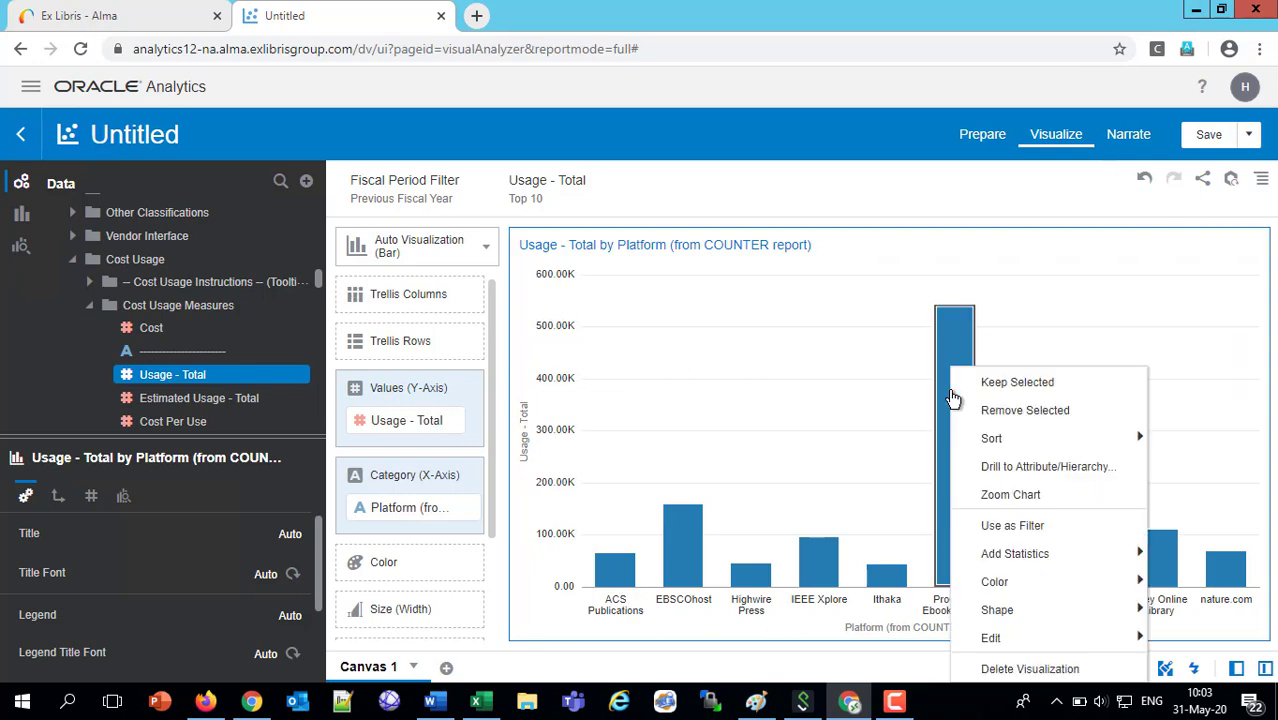
mouse_move(993, 440)
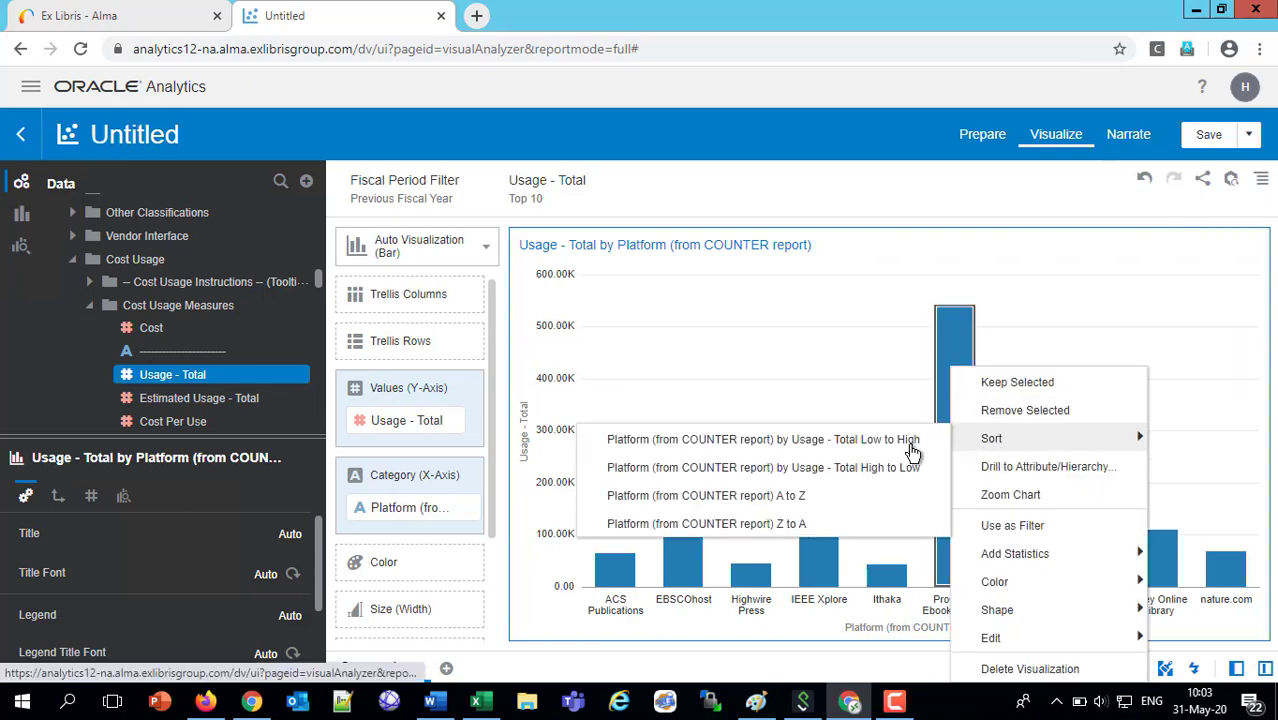
click(873, 467)
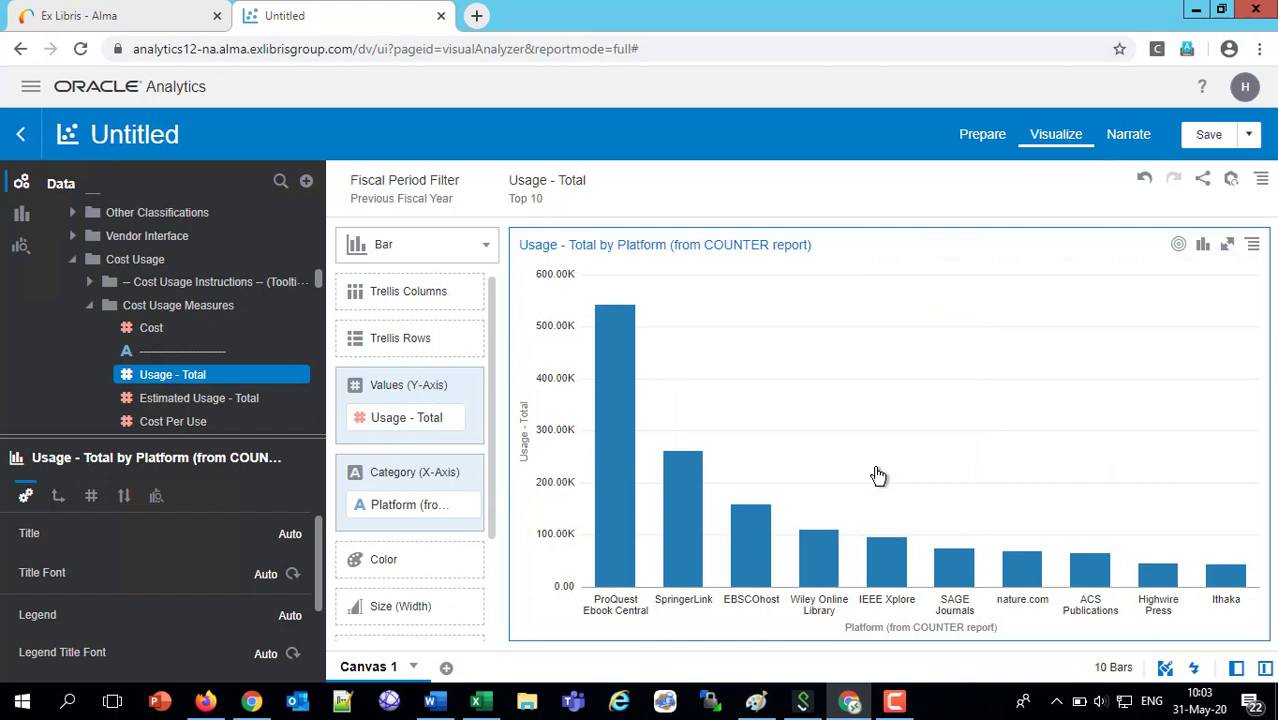
Save the project in My Folders as "Top 10 platforms by usage previous fiscal year", copying the name for reuse
click(1249, 140)
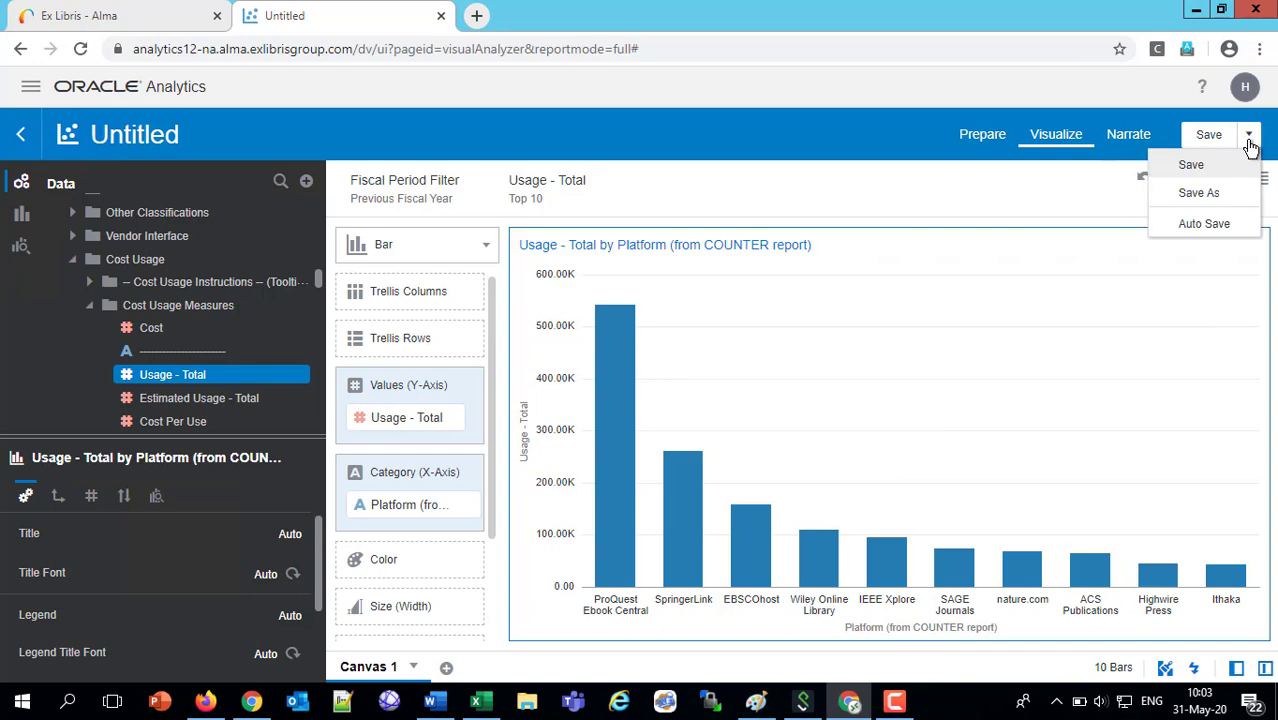
click(1199, 194)
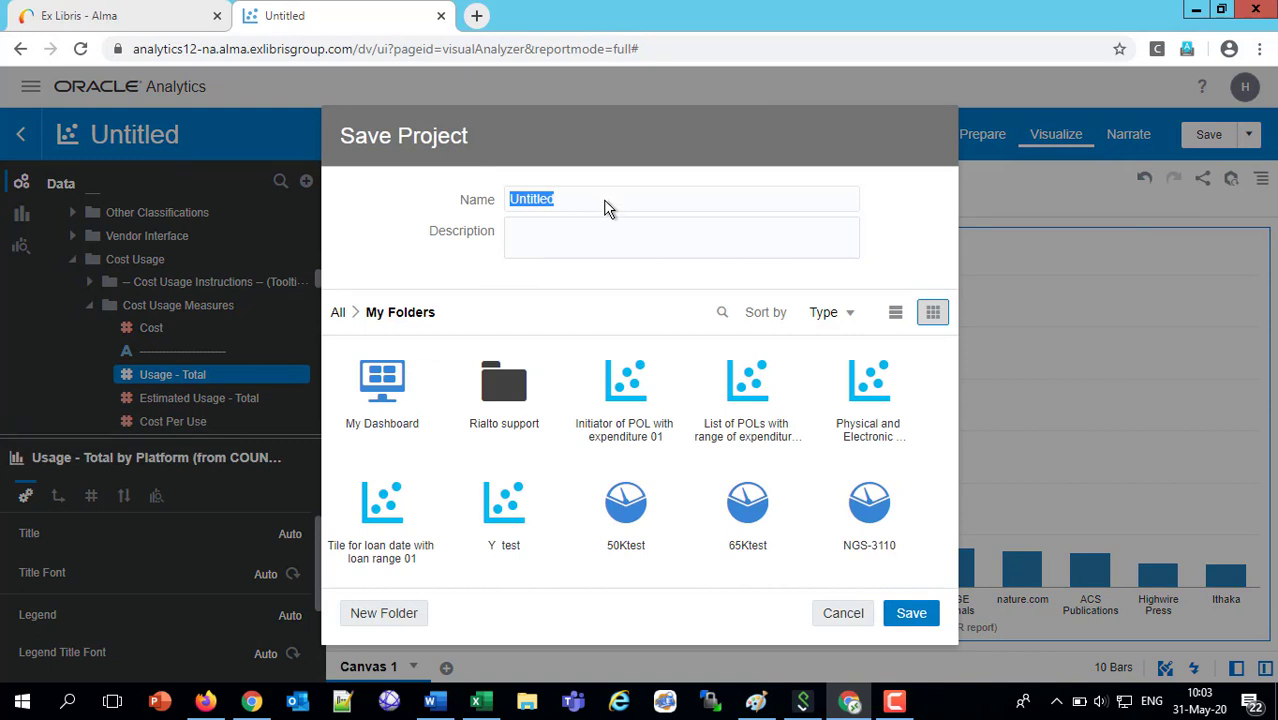
text(Top 10 platforms)
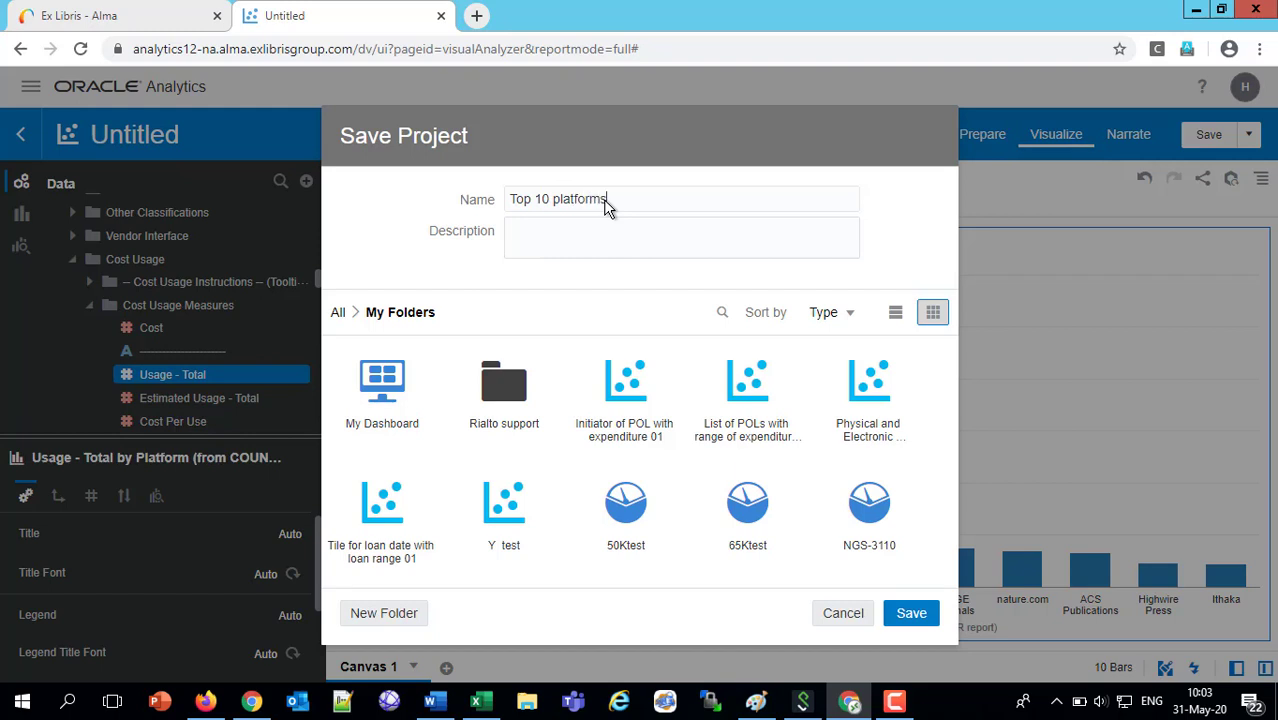
text( by usage previous f)
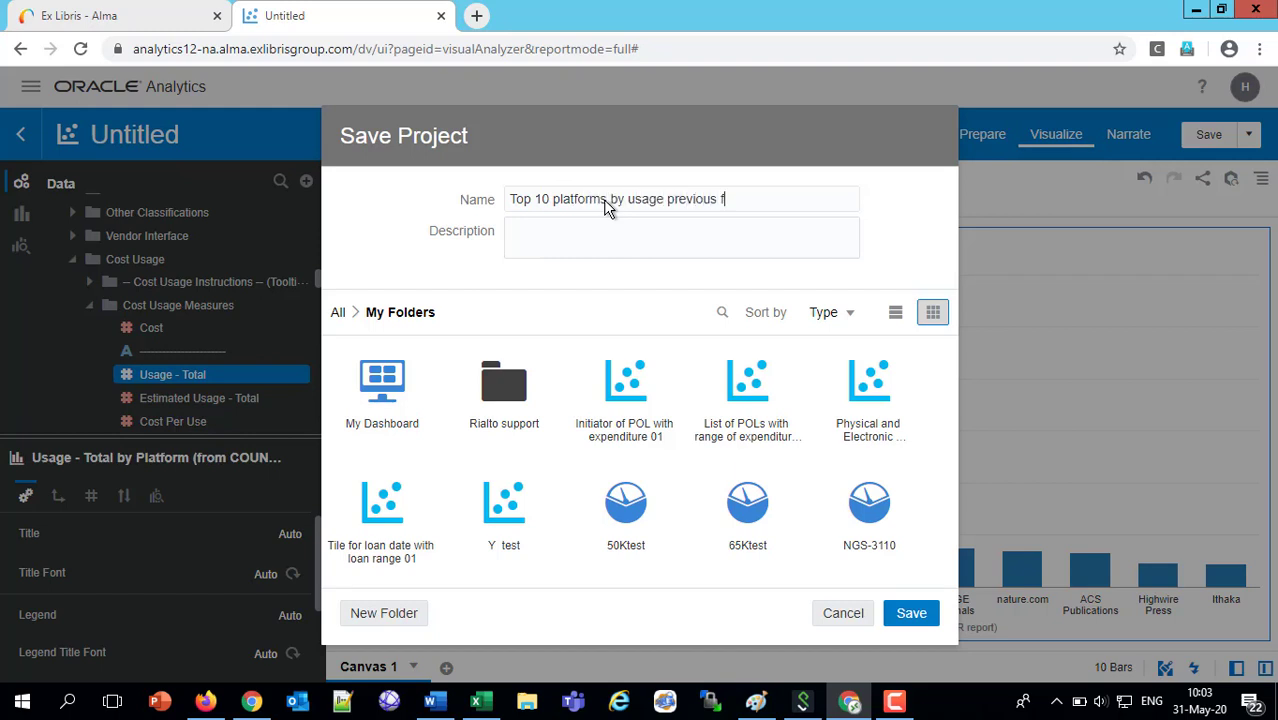
text(iscal year)
drag(838, 203, 424, 208)
key(ctrl+c)
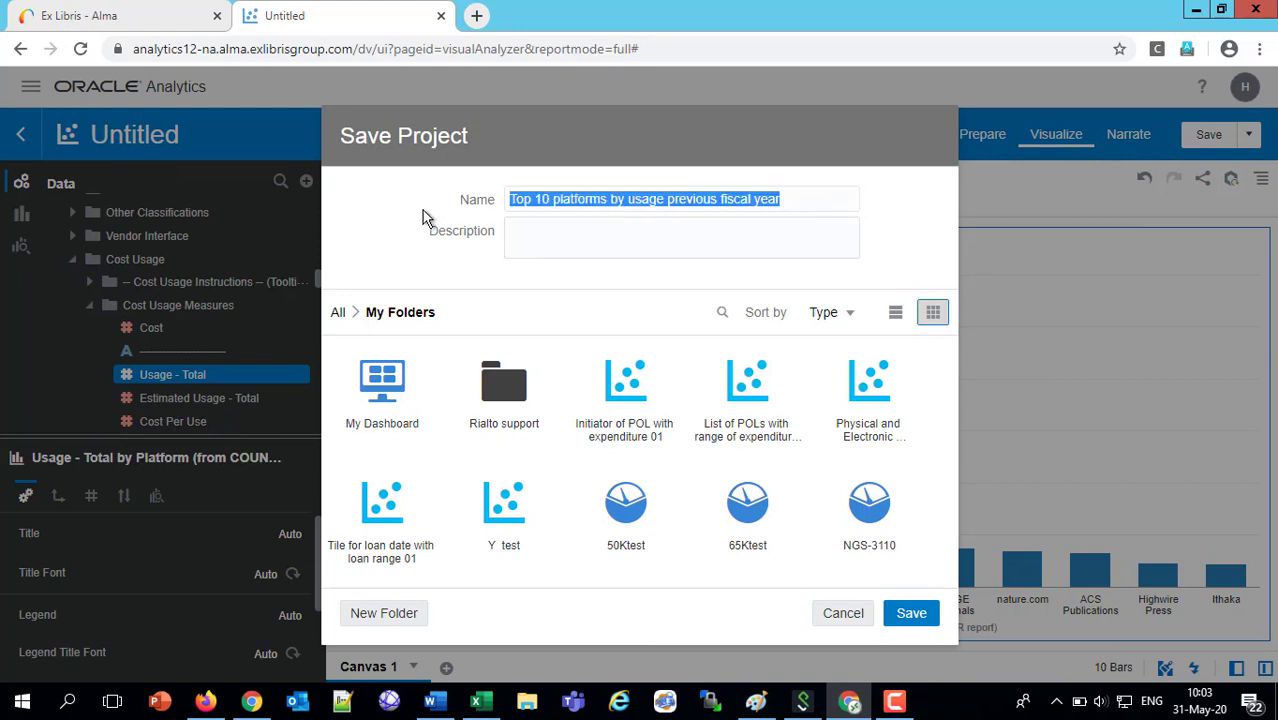
click(910, 618)
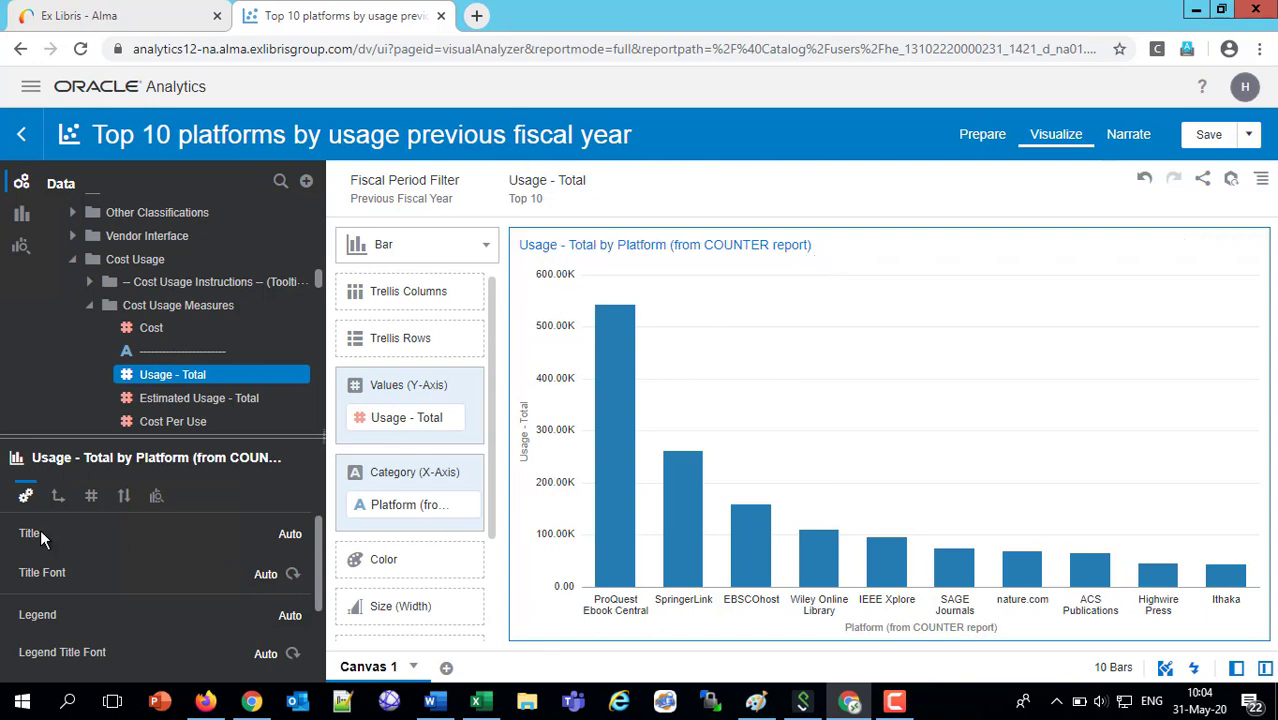
Give the bar chart the custom title "Top 10 platforms by usage previous fiscal year" and save the project
click(289, 535)
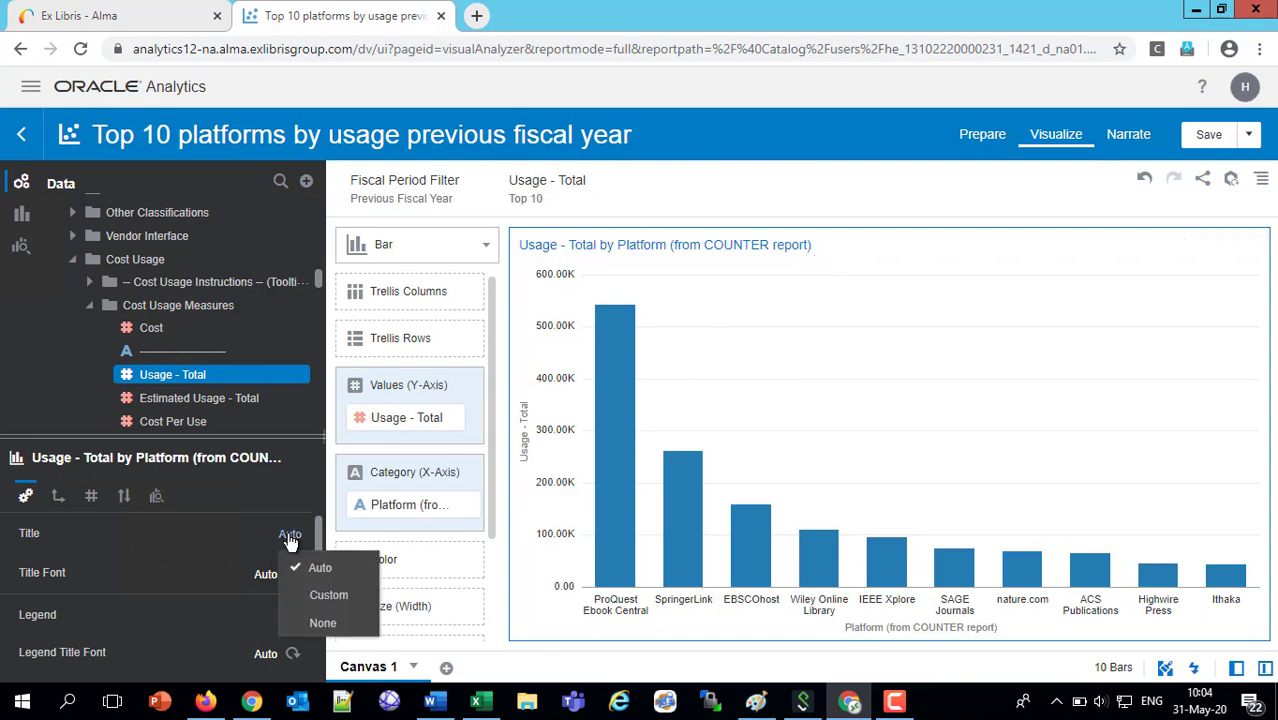
click(327, 598)
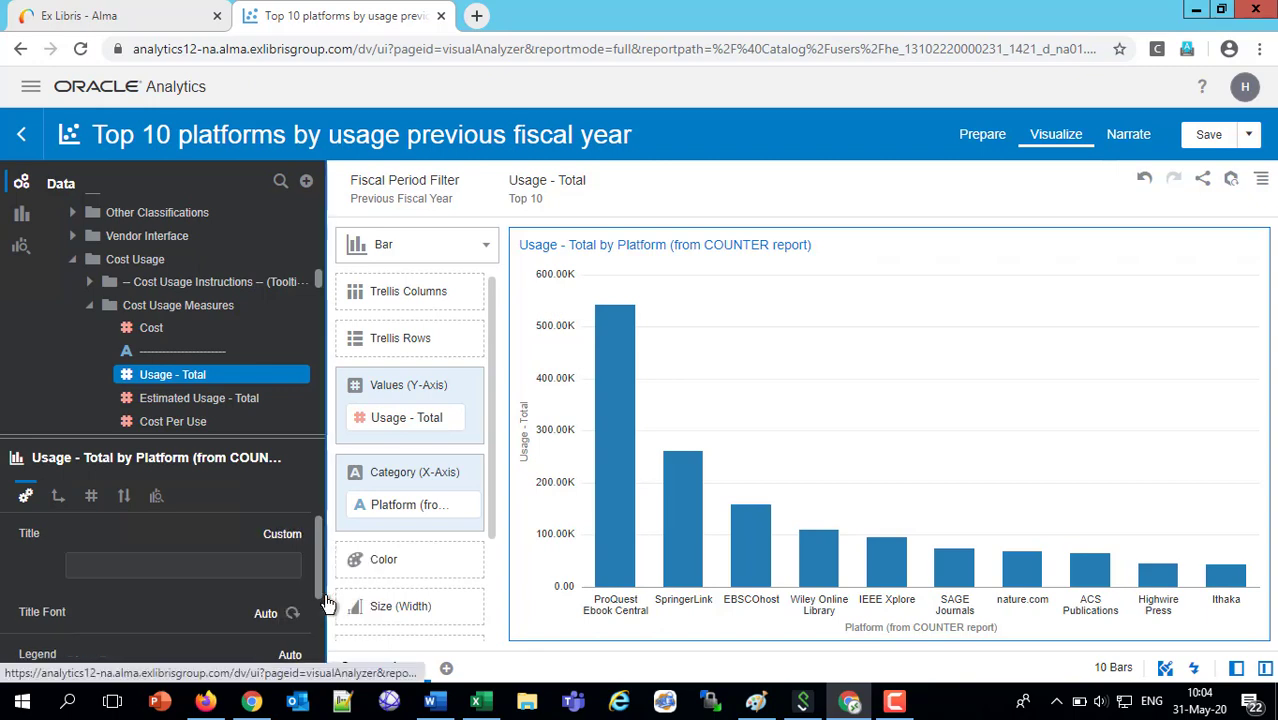
click(208, 567)
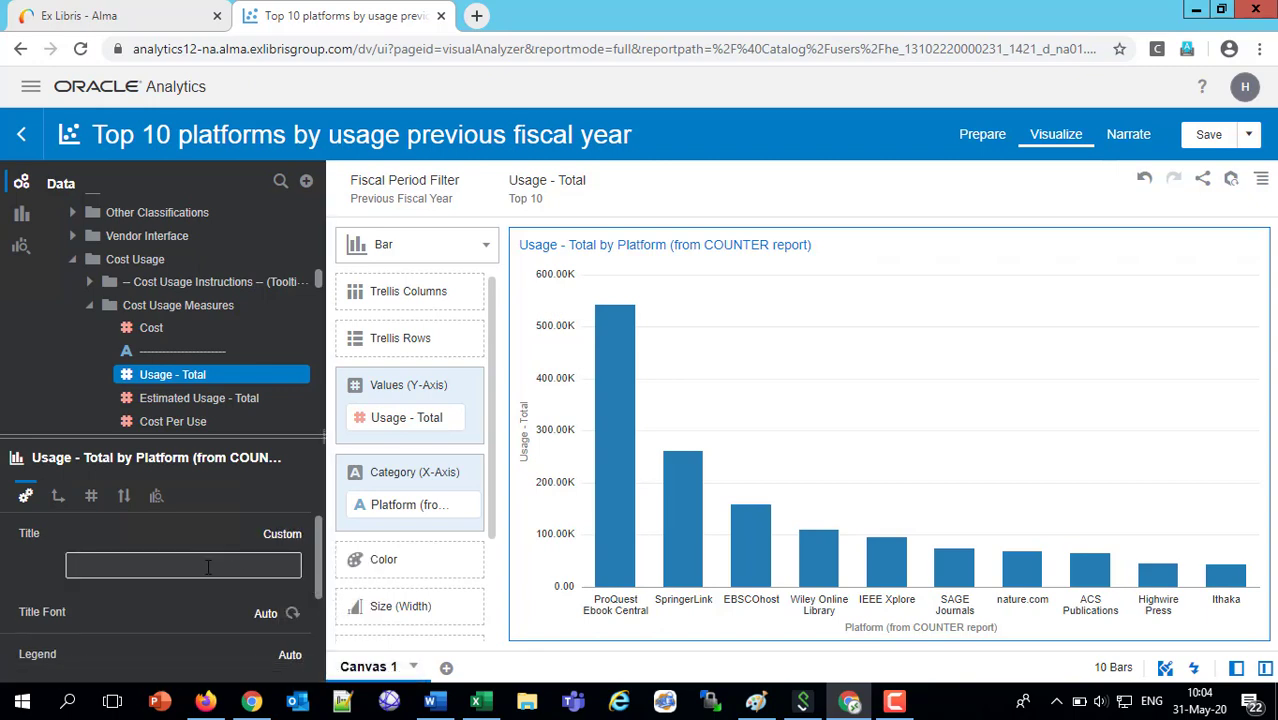
key(ctrl+v)
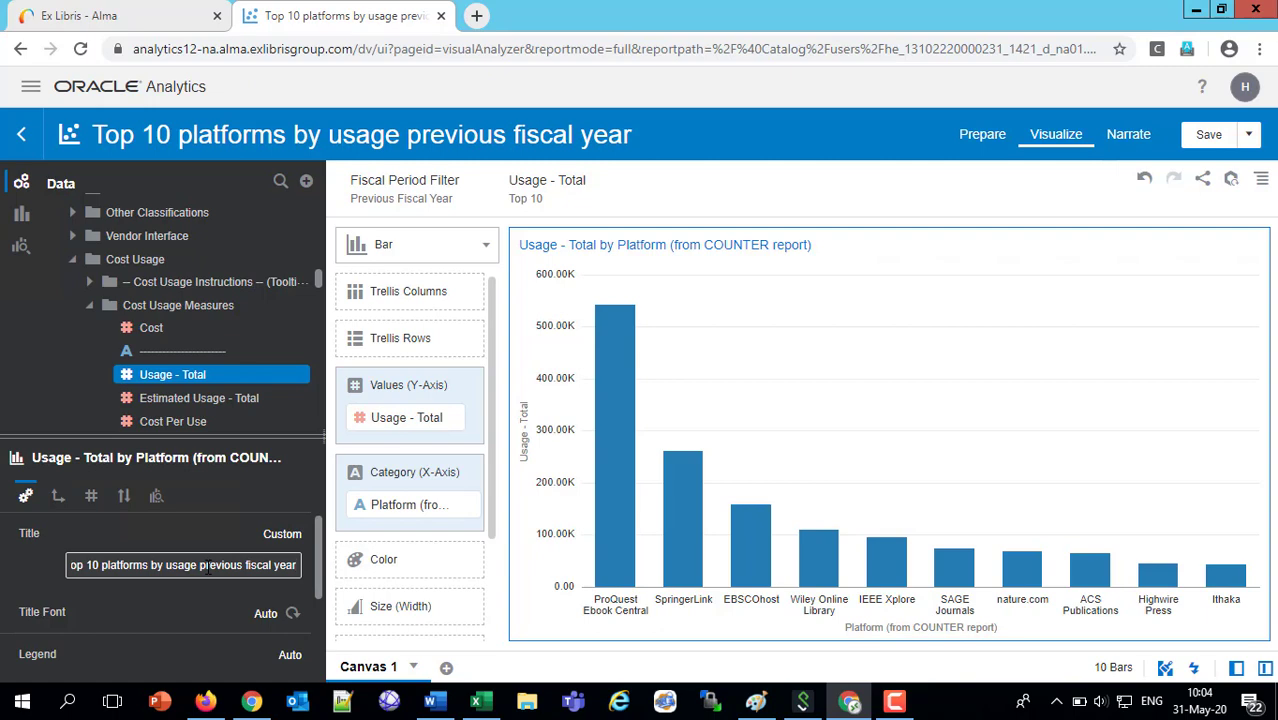
click(1025, 358)
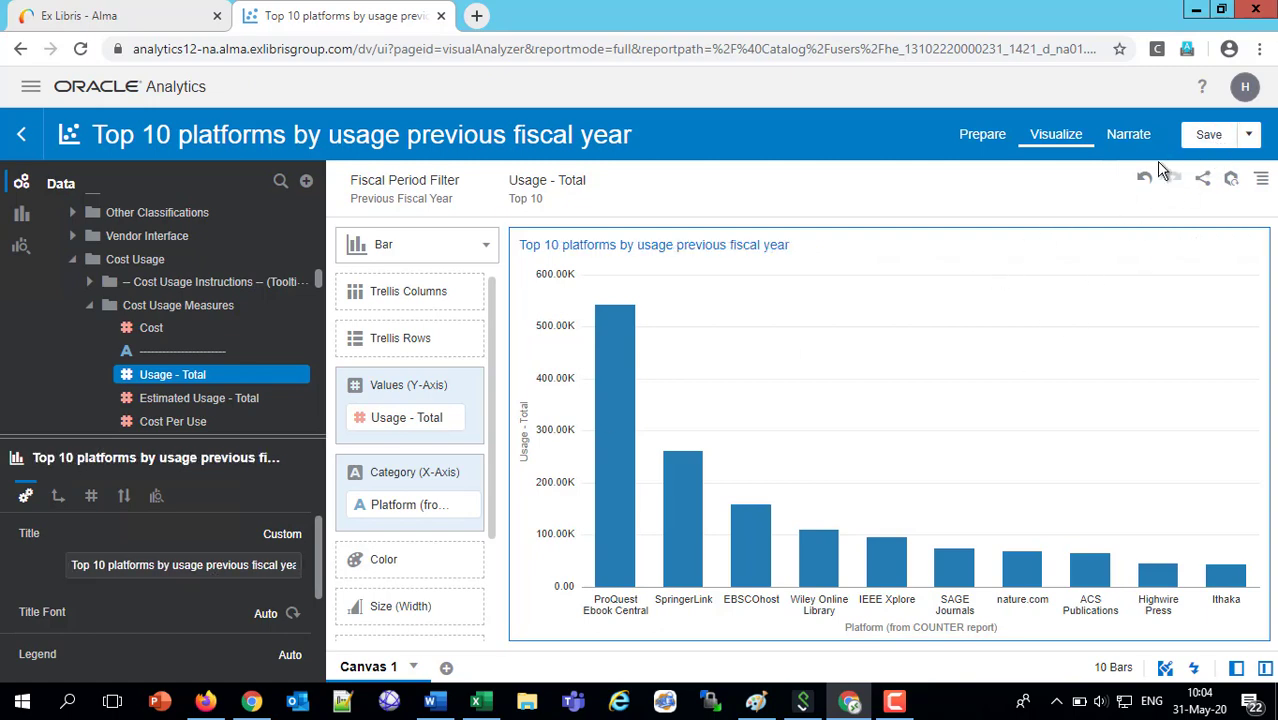
click(1209, 134)
Export the active canvas to a file in Acrobat (pdf) format, A4 (210mm x 297mm) size and Landscape orientation
click(1202, 180)
click(1038, 266)
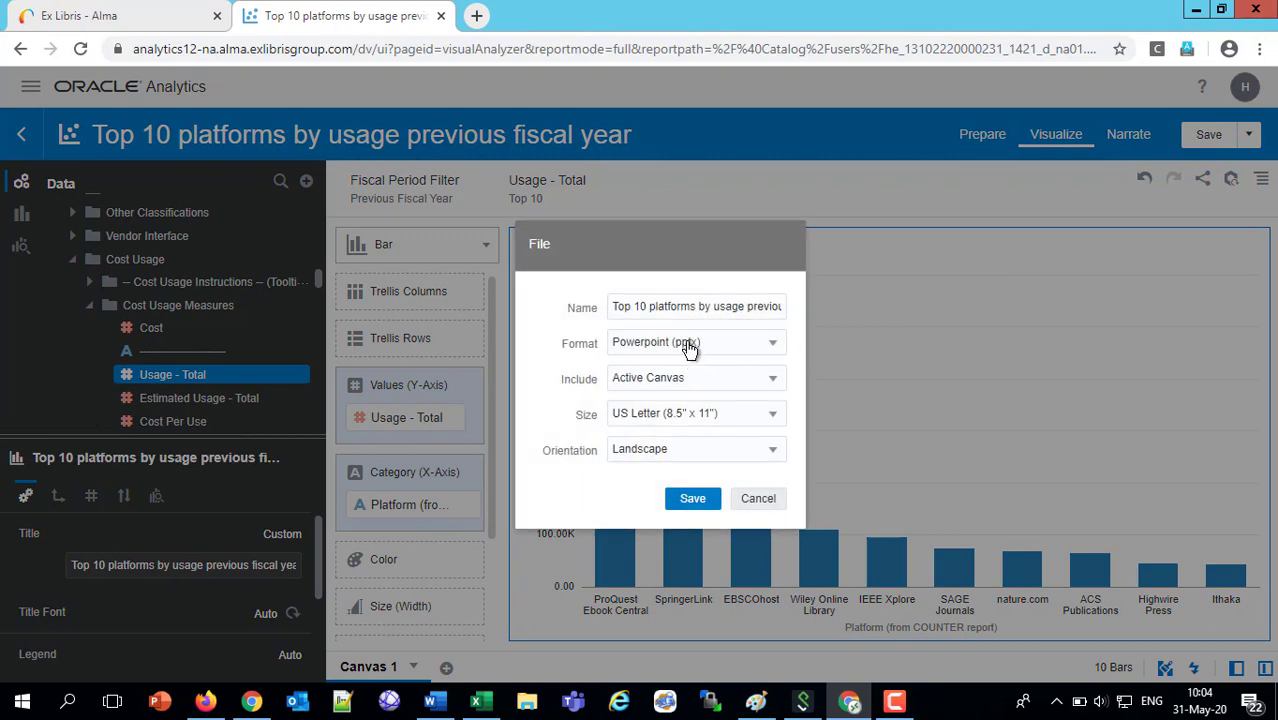
click(688, 346)
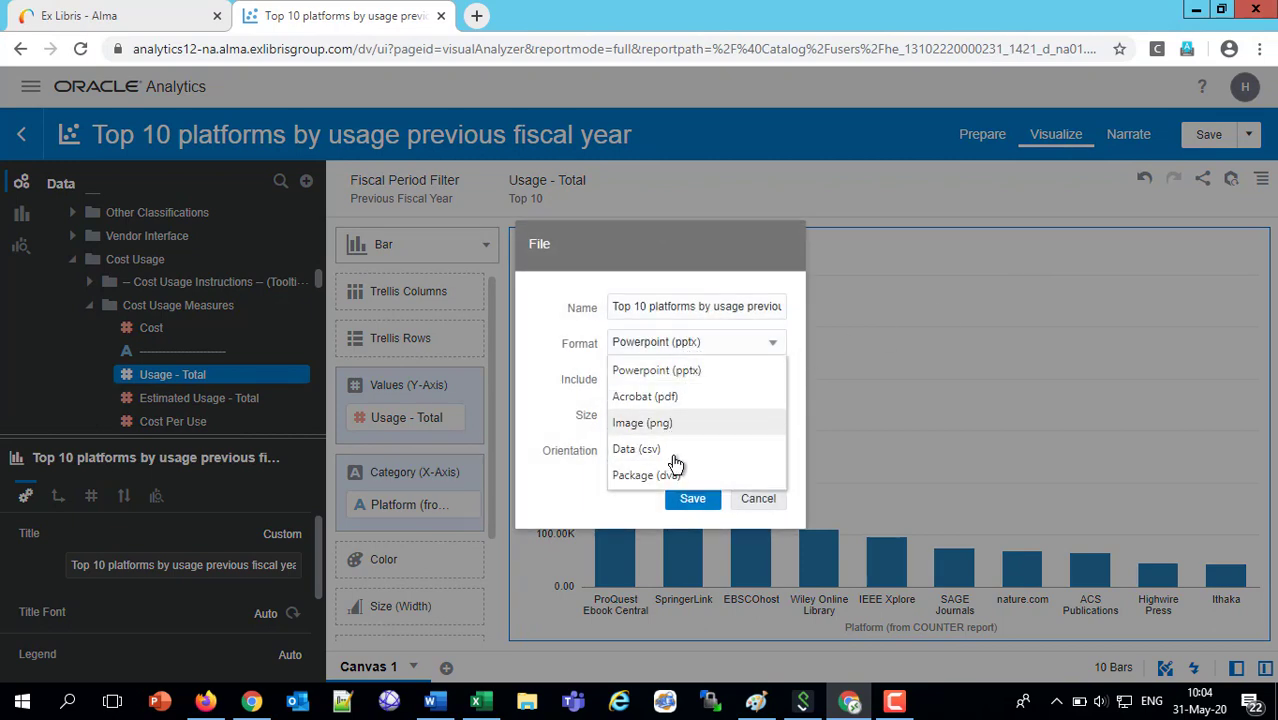
click(682, 403)
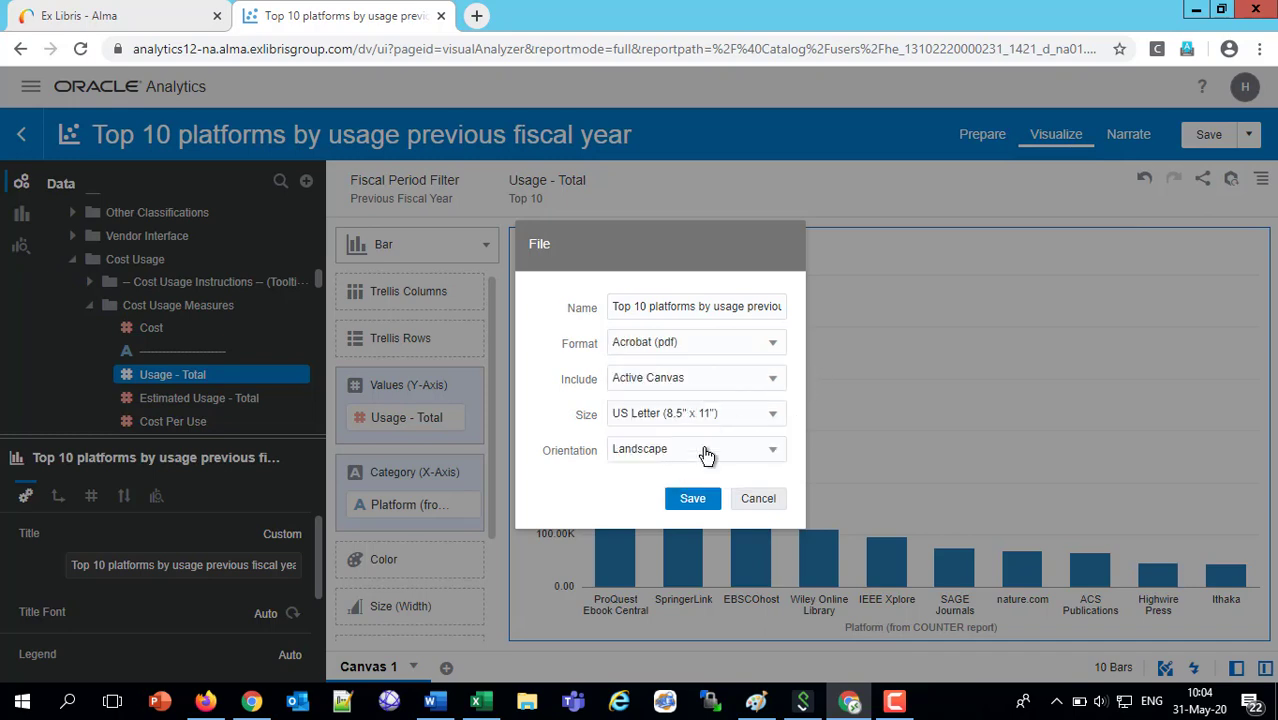
click(745, 417)
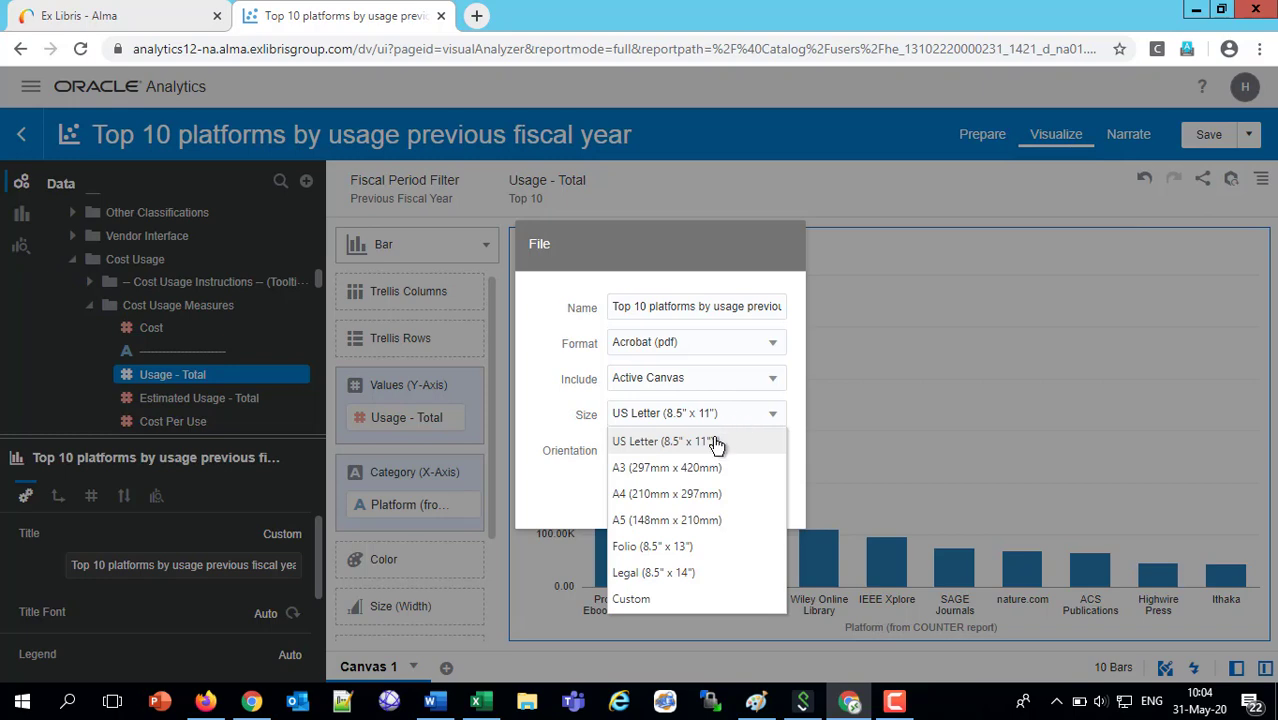
click(676, 506)
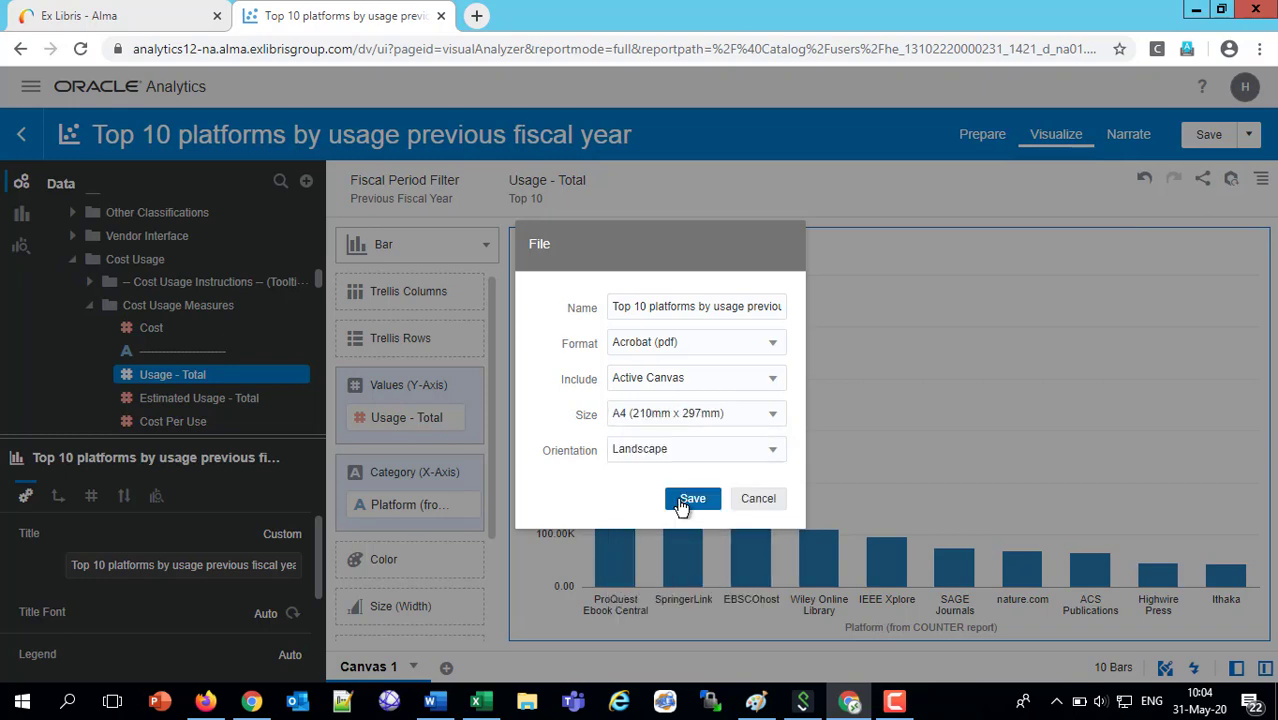
click(693, 500)
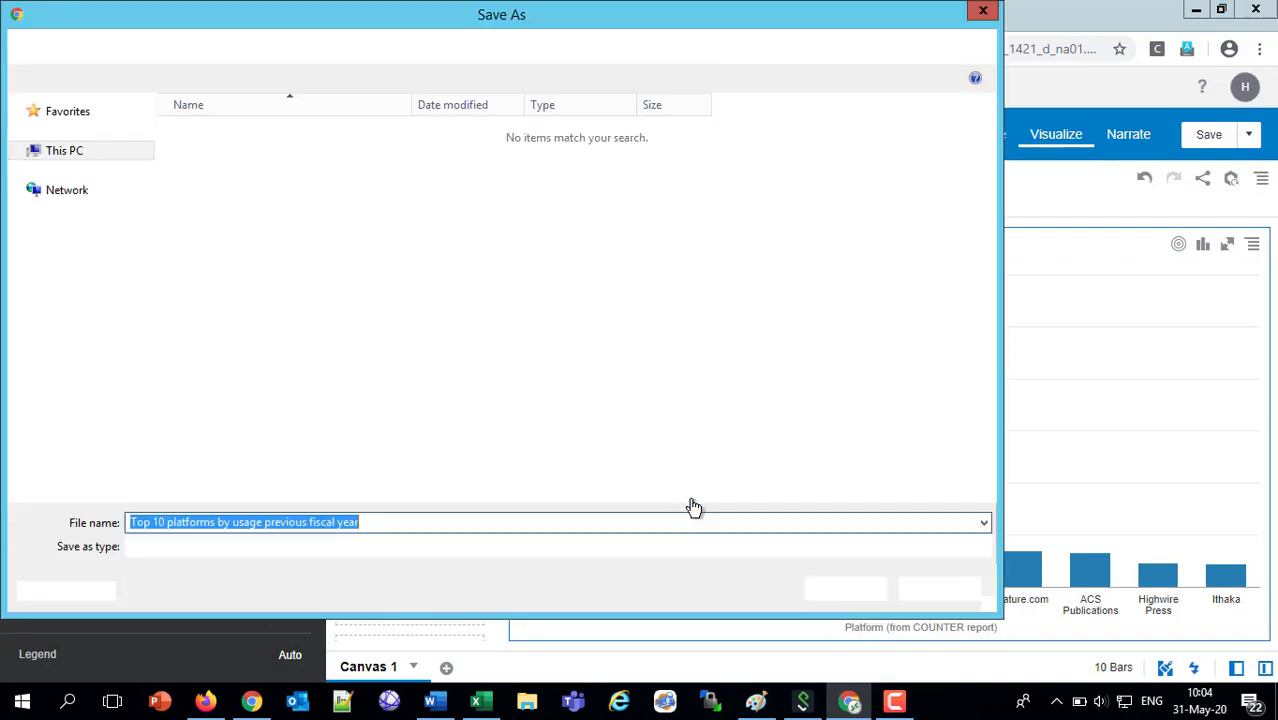
Save the exported PDF in the C_Output folder of \\tsclient\C under the name "Top 10 platforms by usage previous fiscal year"
click(41, 194)
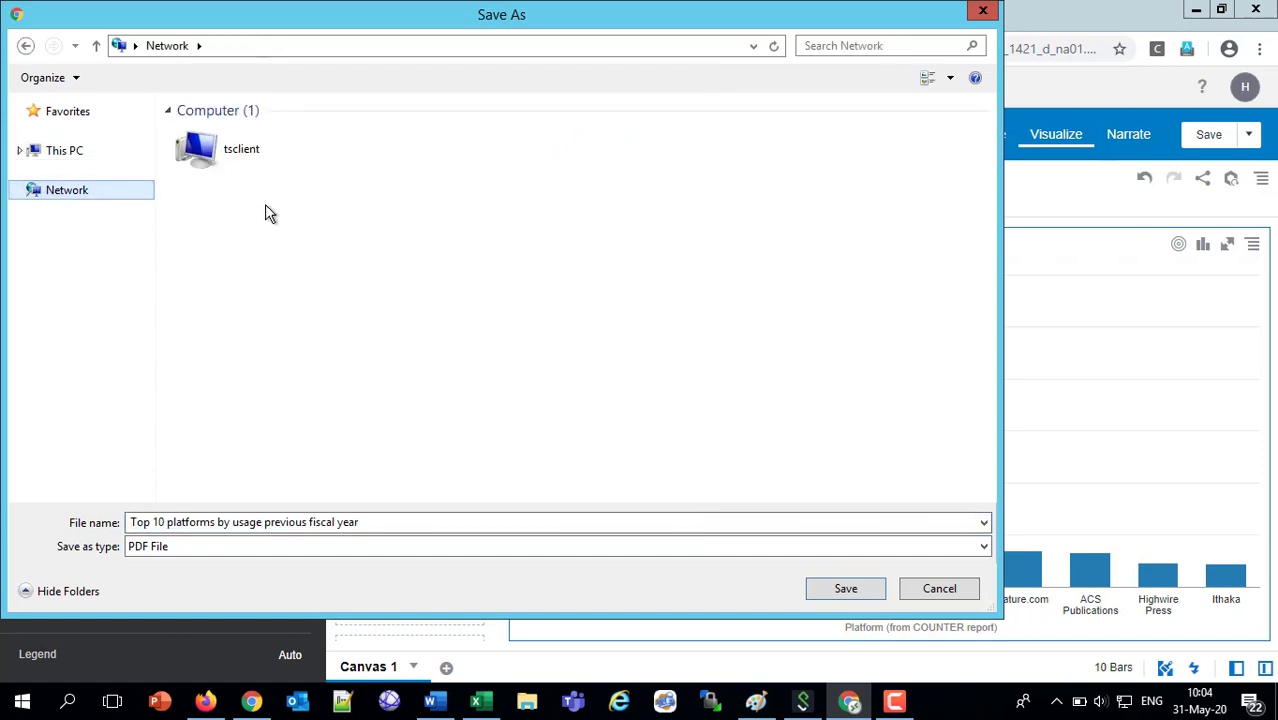
double_click(214, 157)
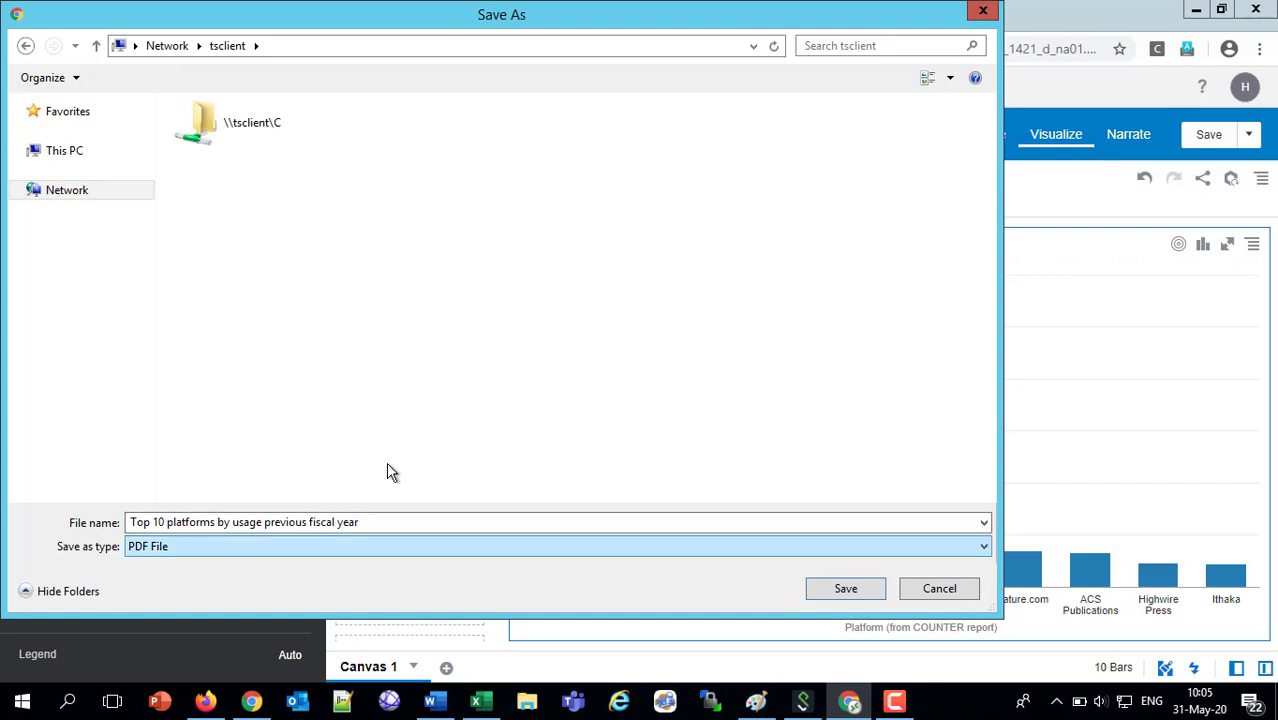
click(249, 135)
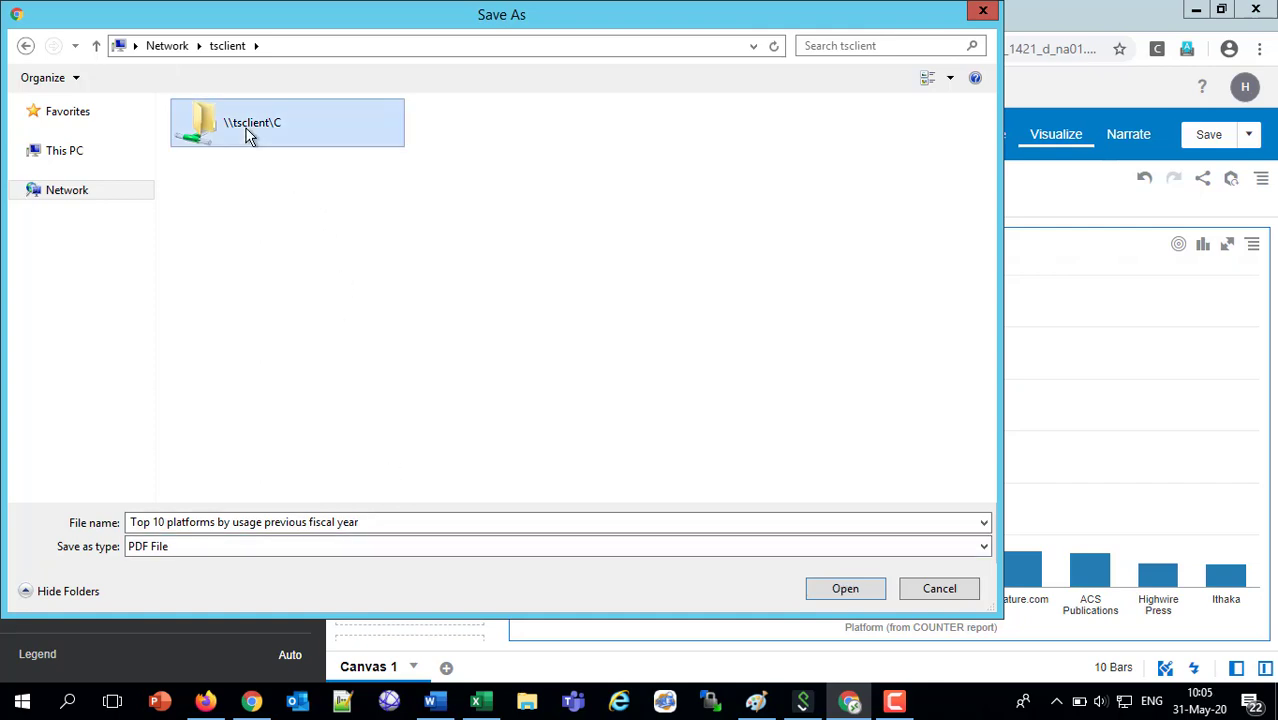
double_click(249, 135)
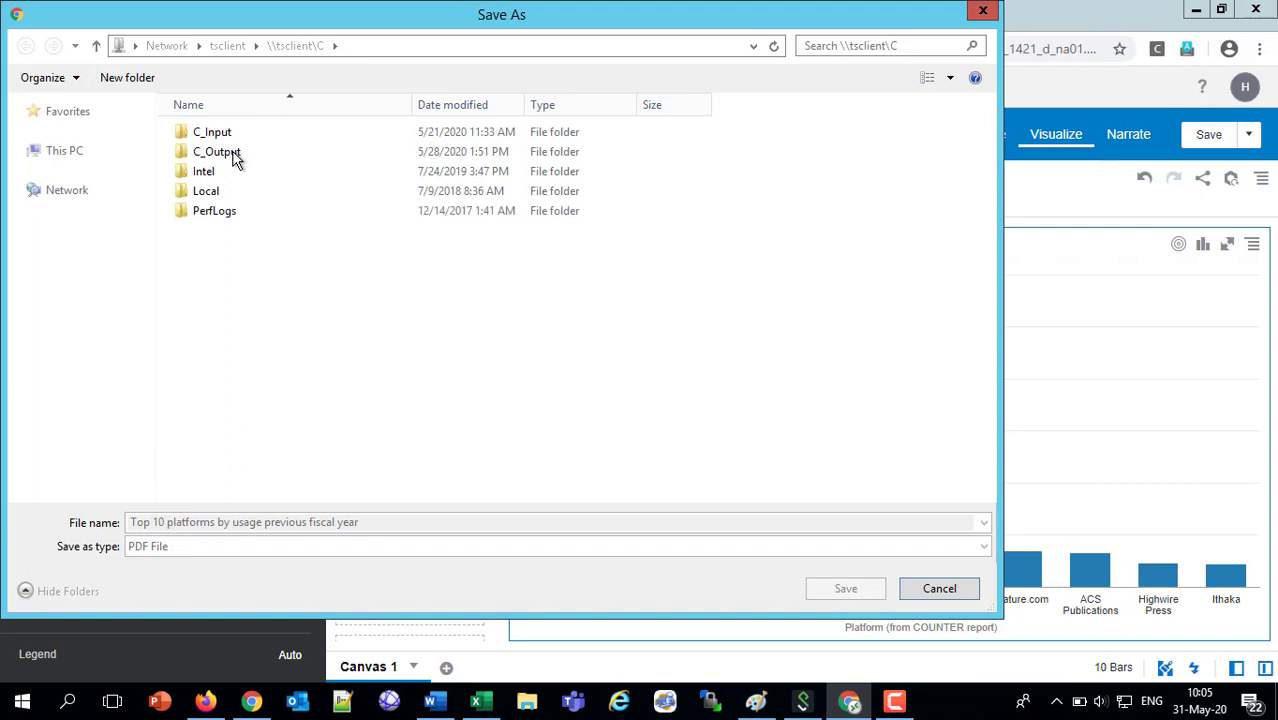
click(237, 157)
key(Return)
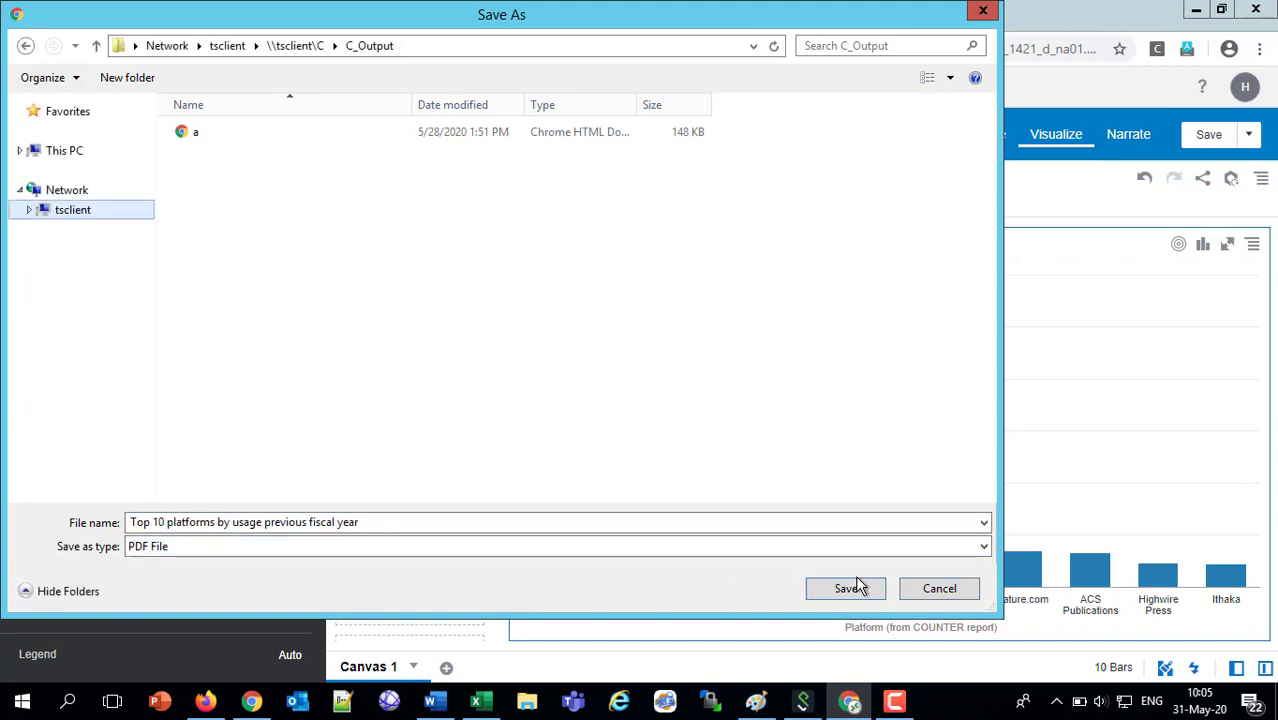
click(862, 590)
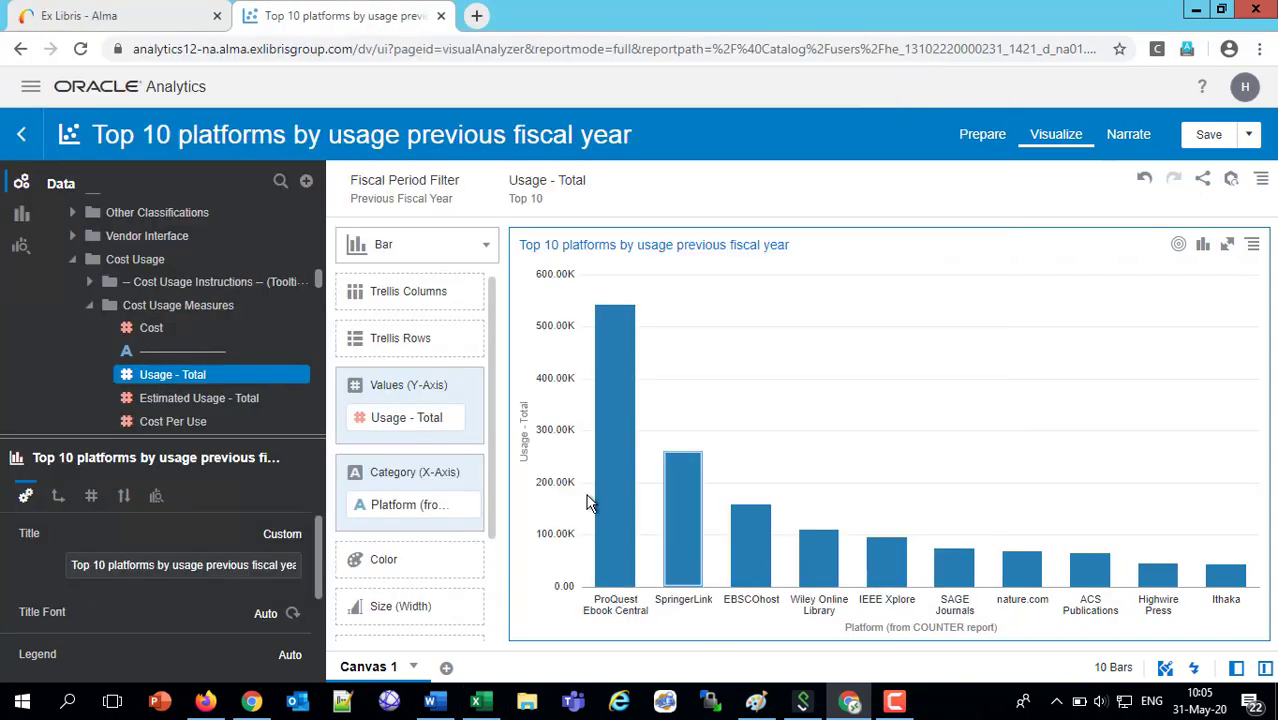
Switch to File Explorer, go to the C:\C_Output folder and refresh its file list
click(527, 701)
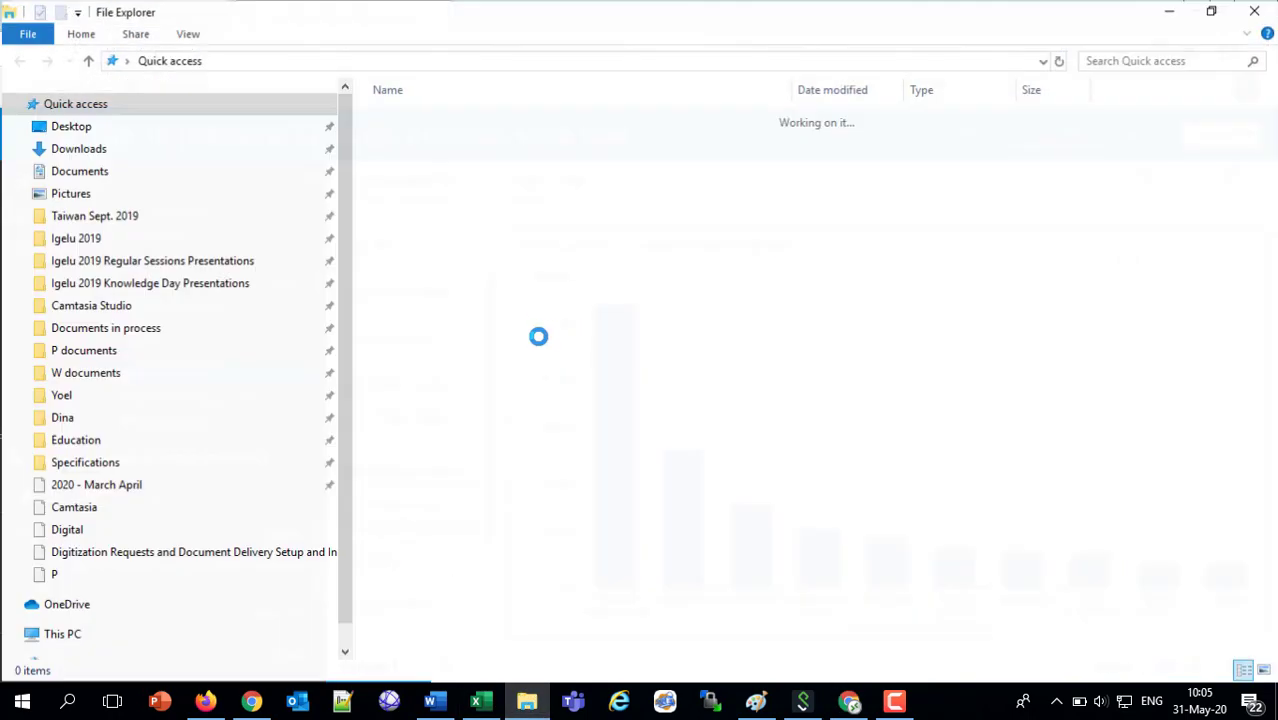
click(464, 60)
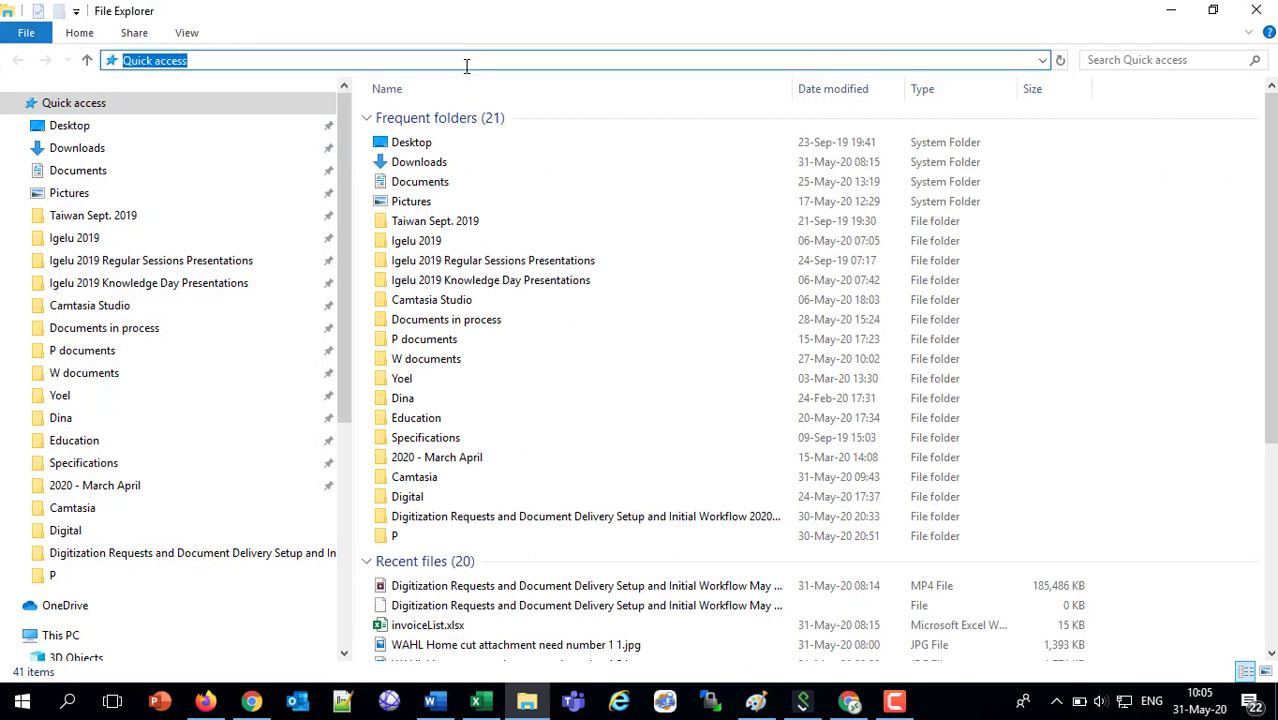
text(c:\)
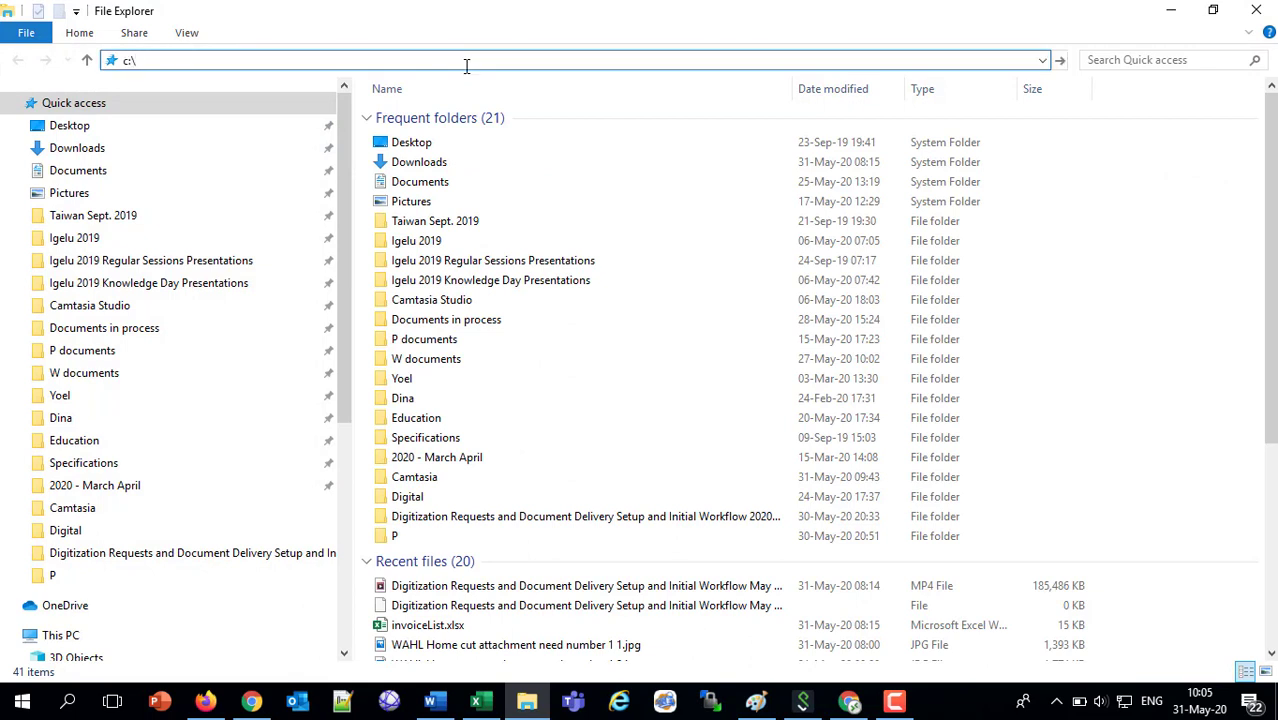
key(Return)
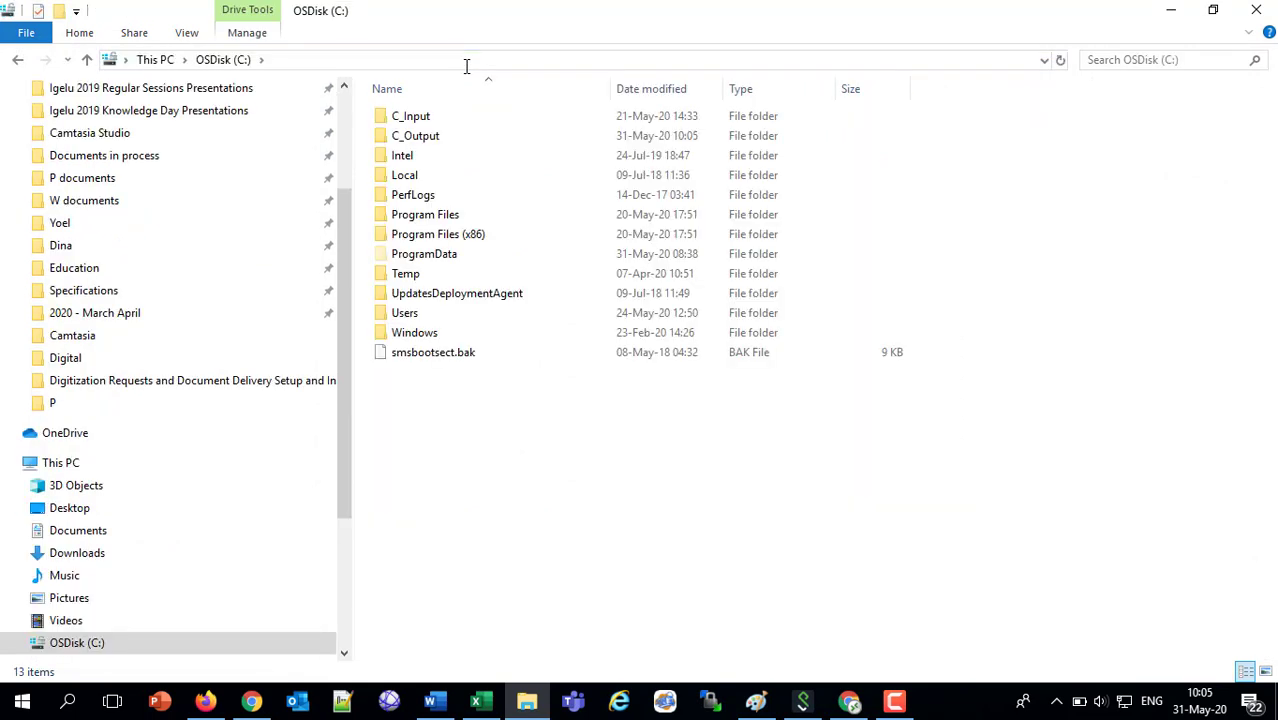
double_click(418, 135)
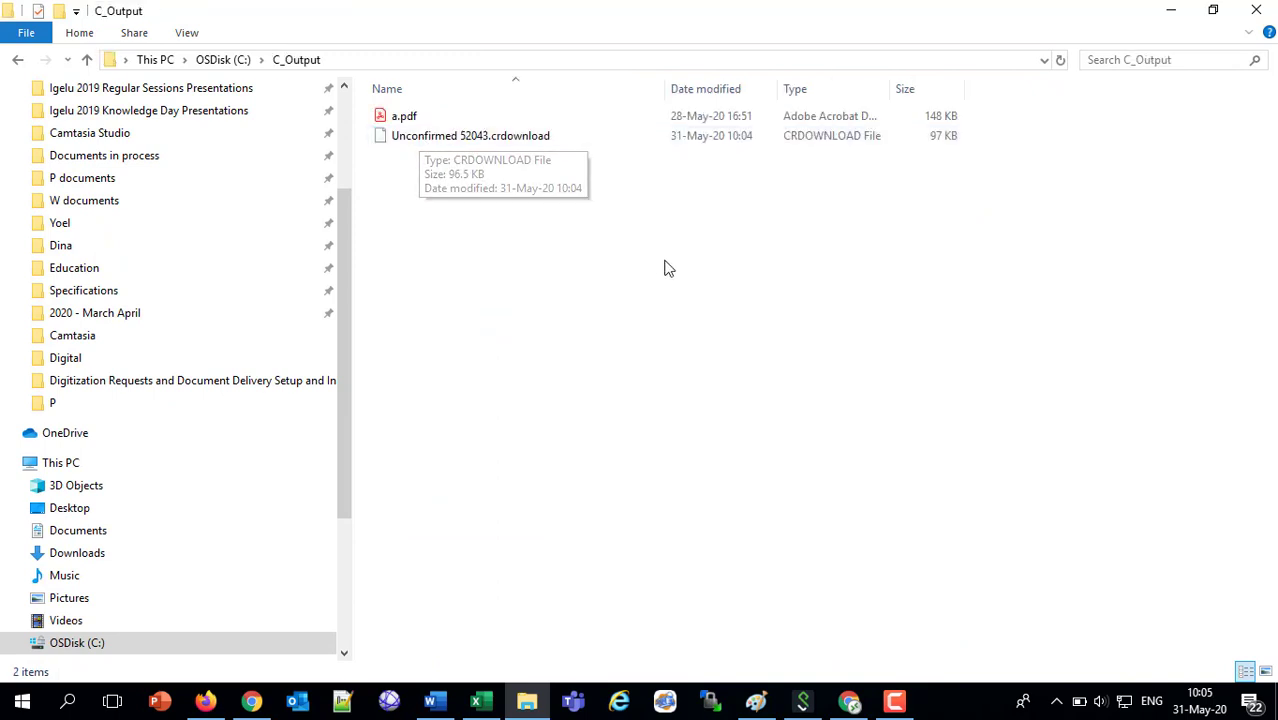
click(342, 62)
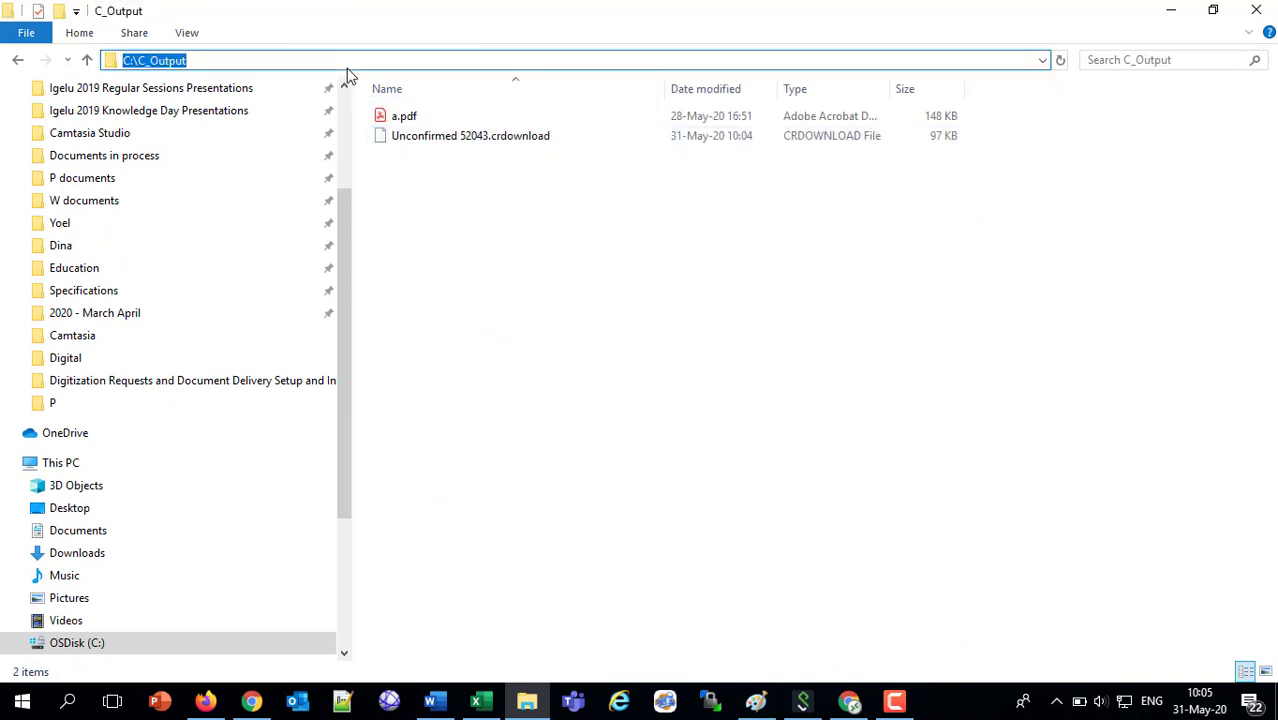
key(Escape)
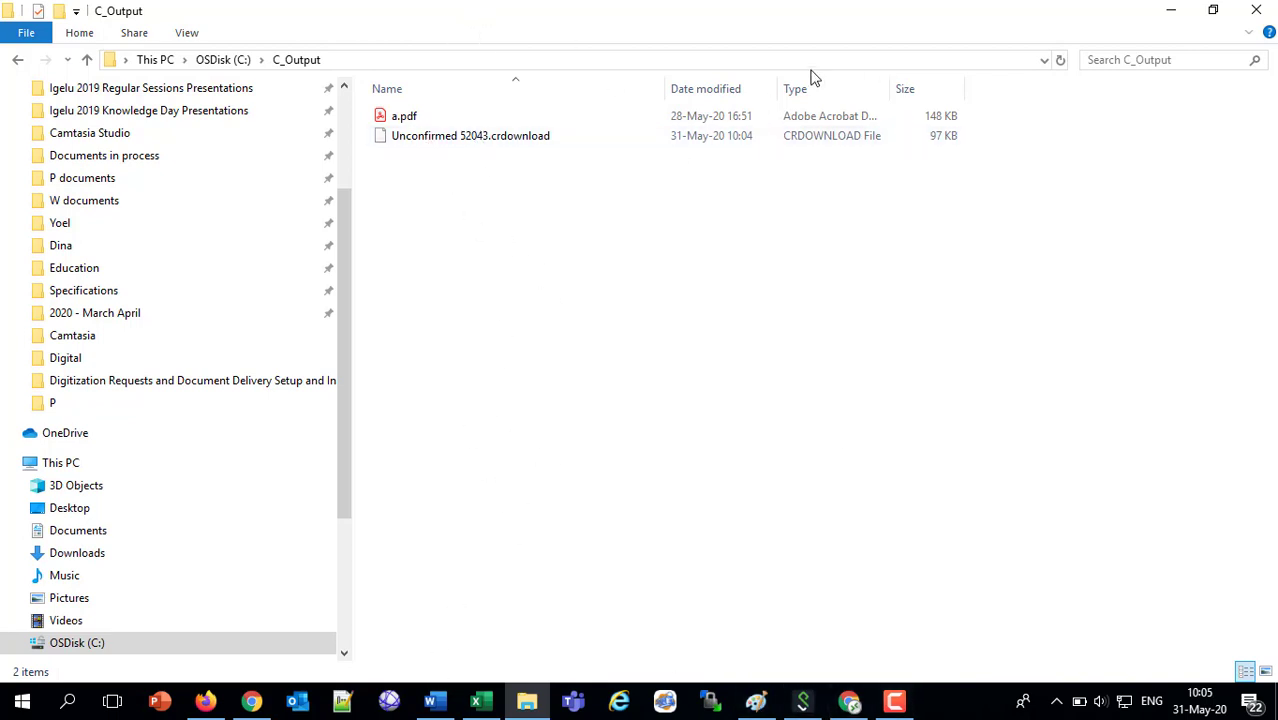
click(1061, 60)
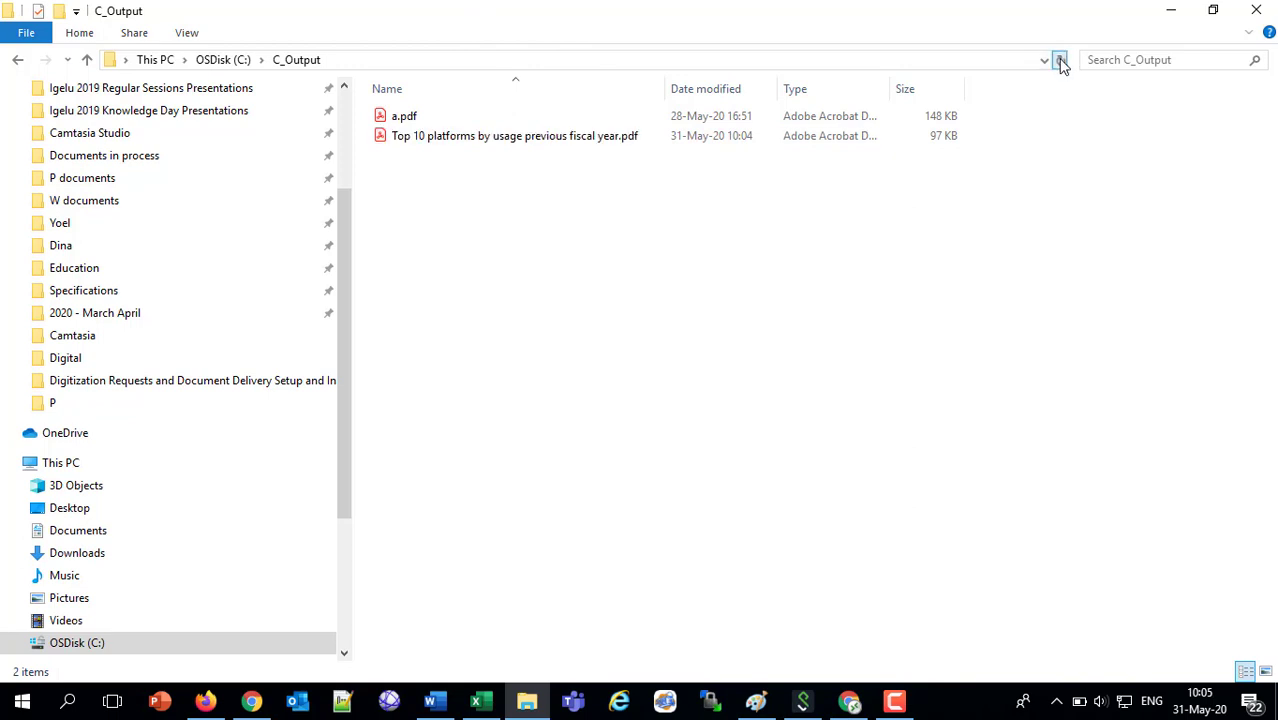
Open "Top 10 platforms by usage previous fiscal year.pdf", look over the whole bar chart and close the file
double_click(566, 136)
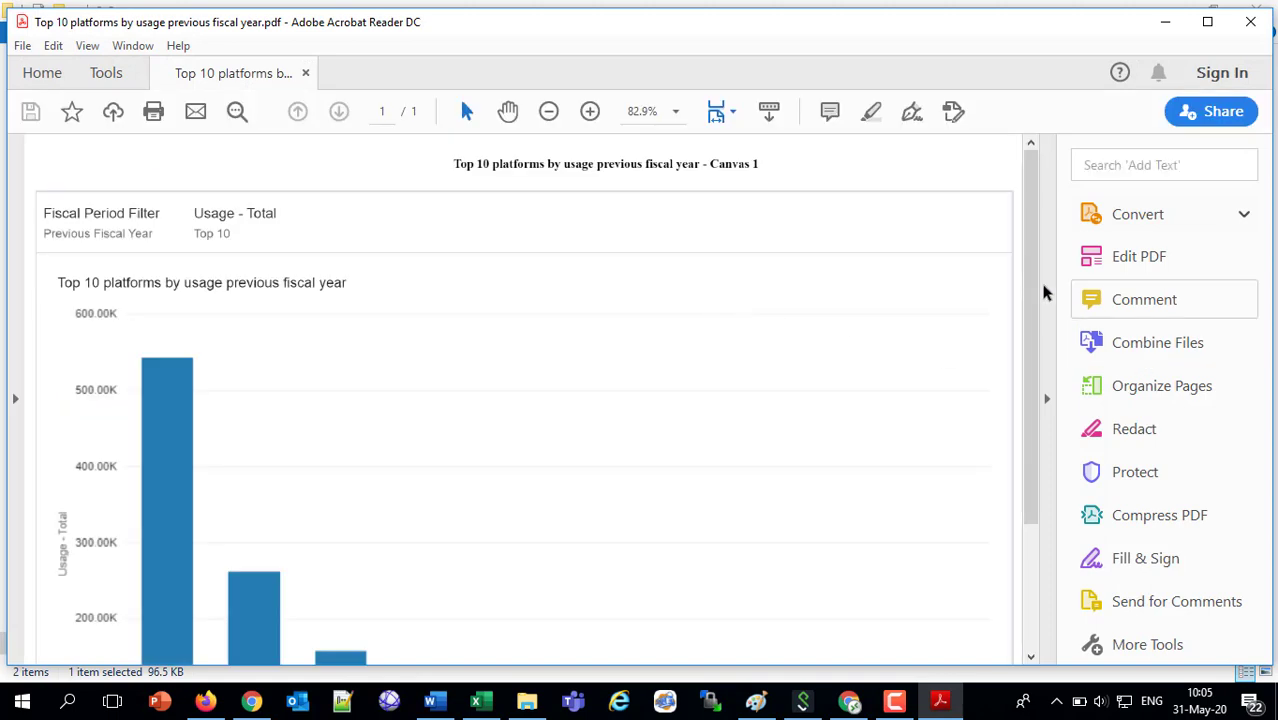
drag(1036, 288, 1058, 427)
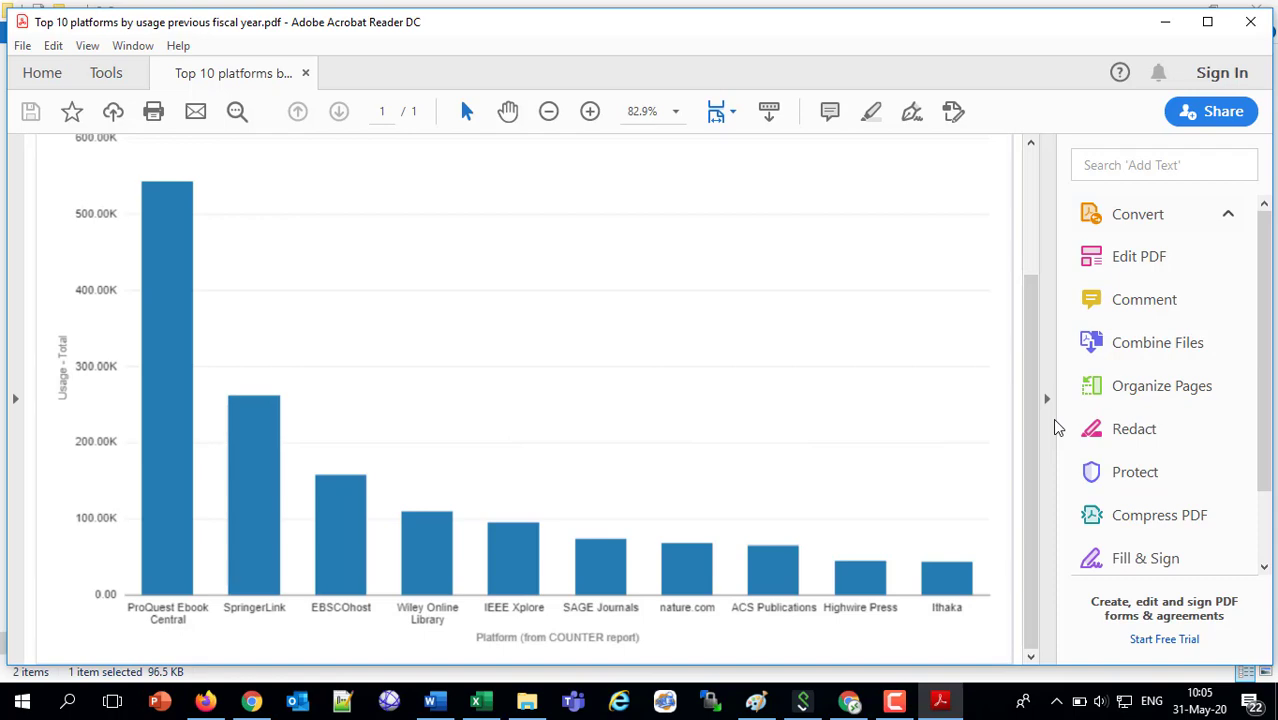
click(1250, 26)
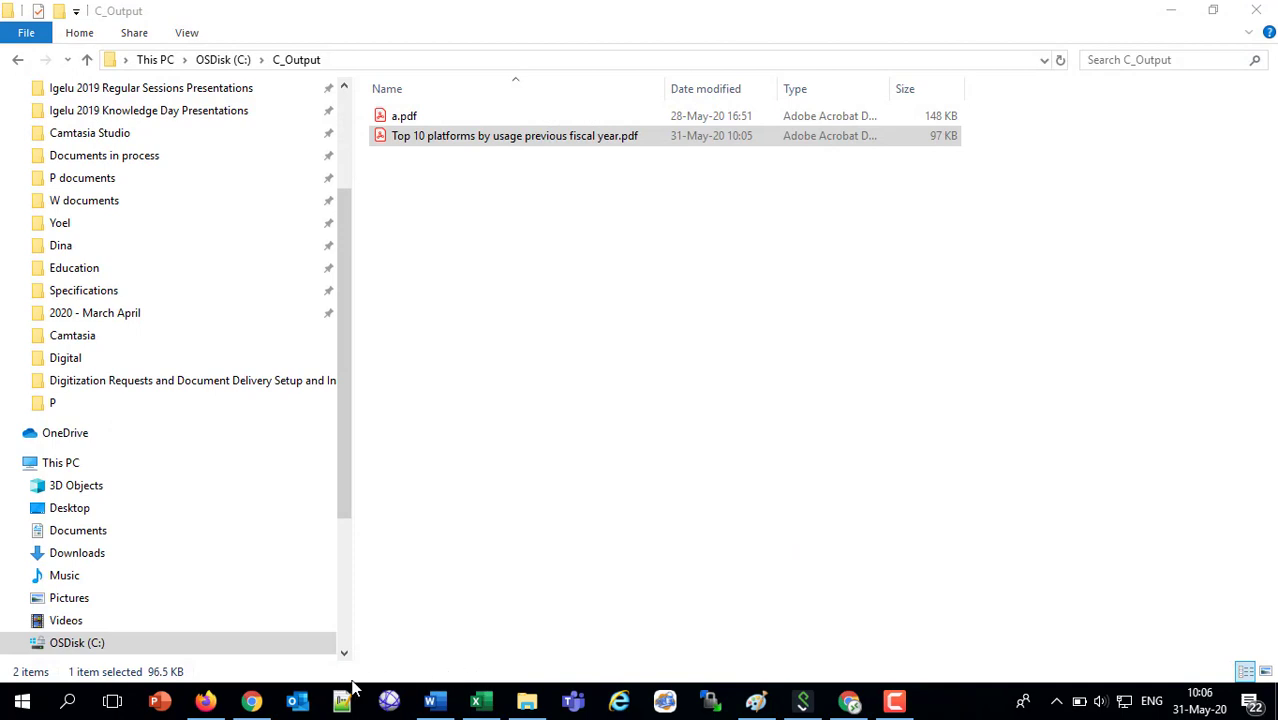
Switch back to Oracle Analytics in the browser and change the bar chart's visualization type to Table
mouse_move(802, 700)
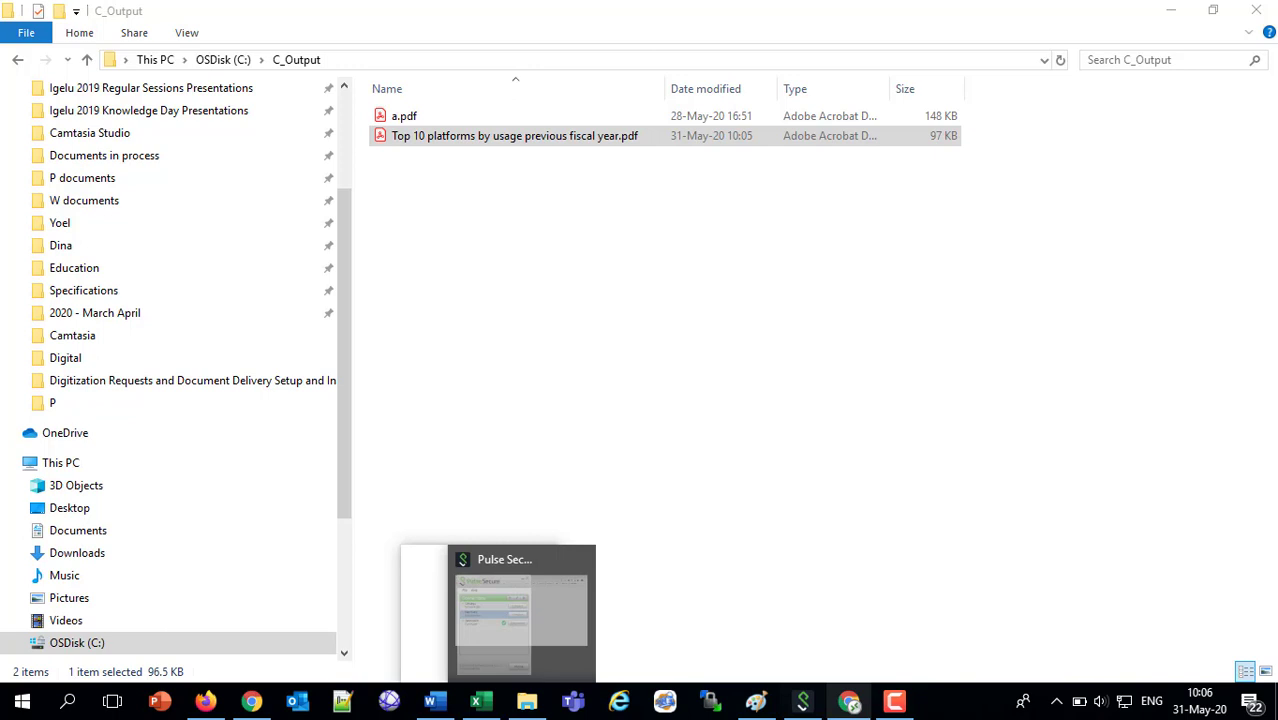
click(848, 701)
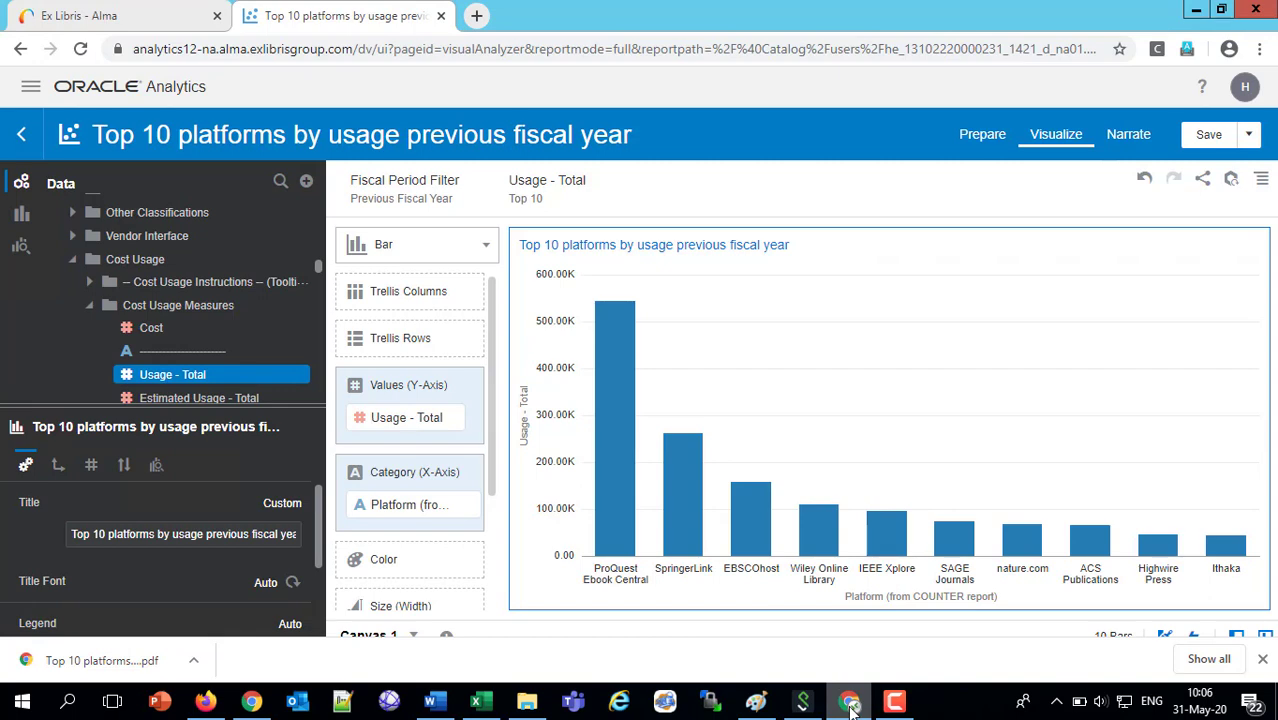
click(487, 250)
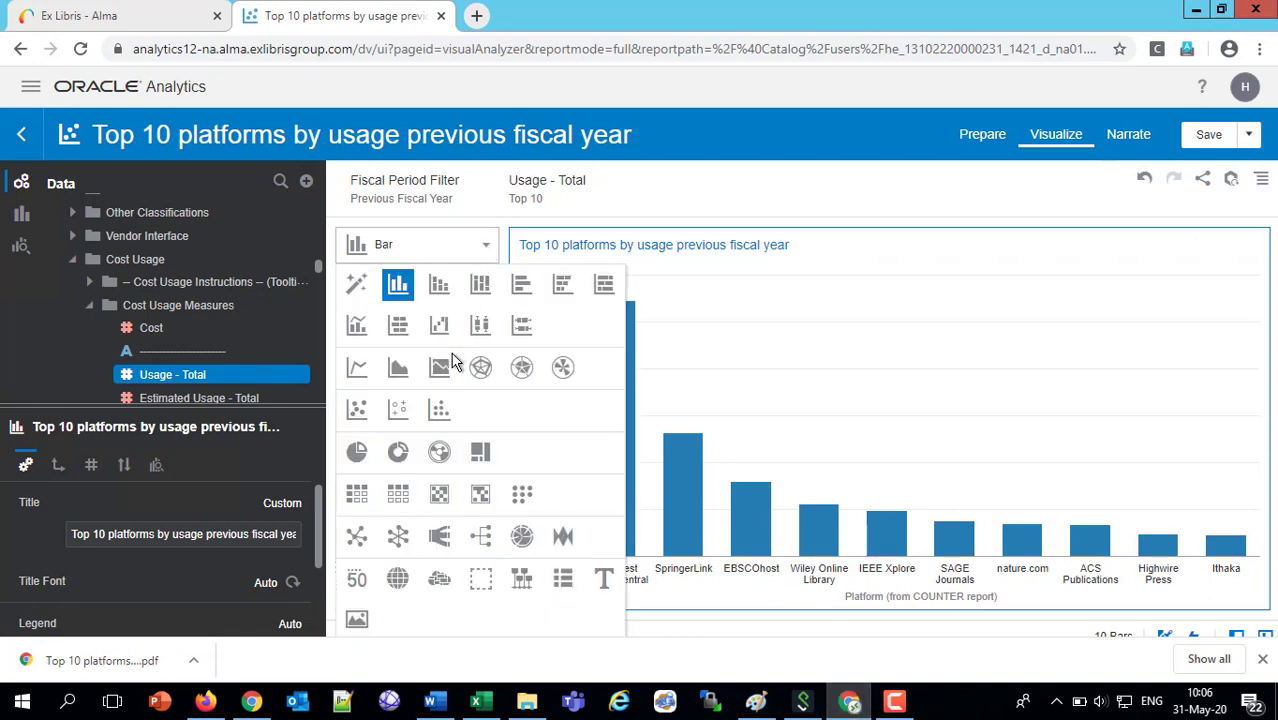
click(398, 494)
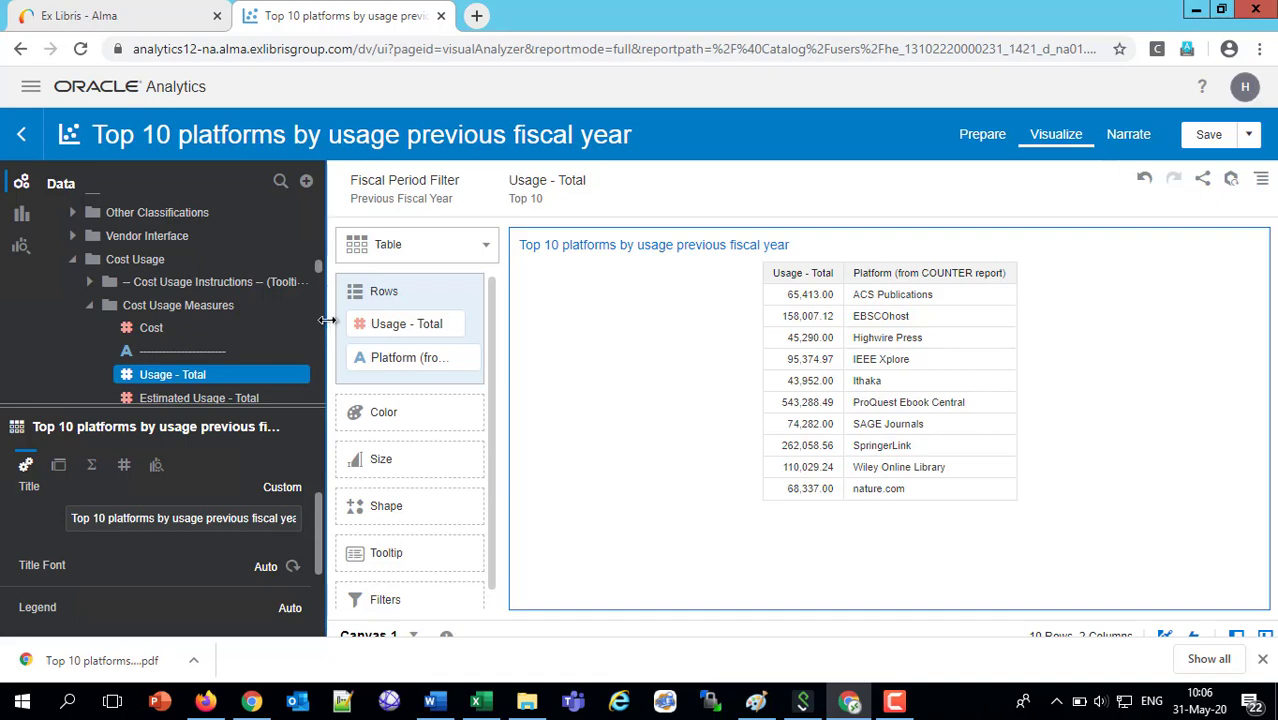
Narrow the data pane to give the canvas more room and delete the Usage - Total Top 10 filter
drag(325, 320, 271, 318)
click(326, 323)
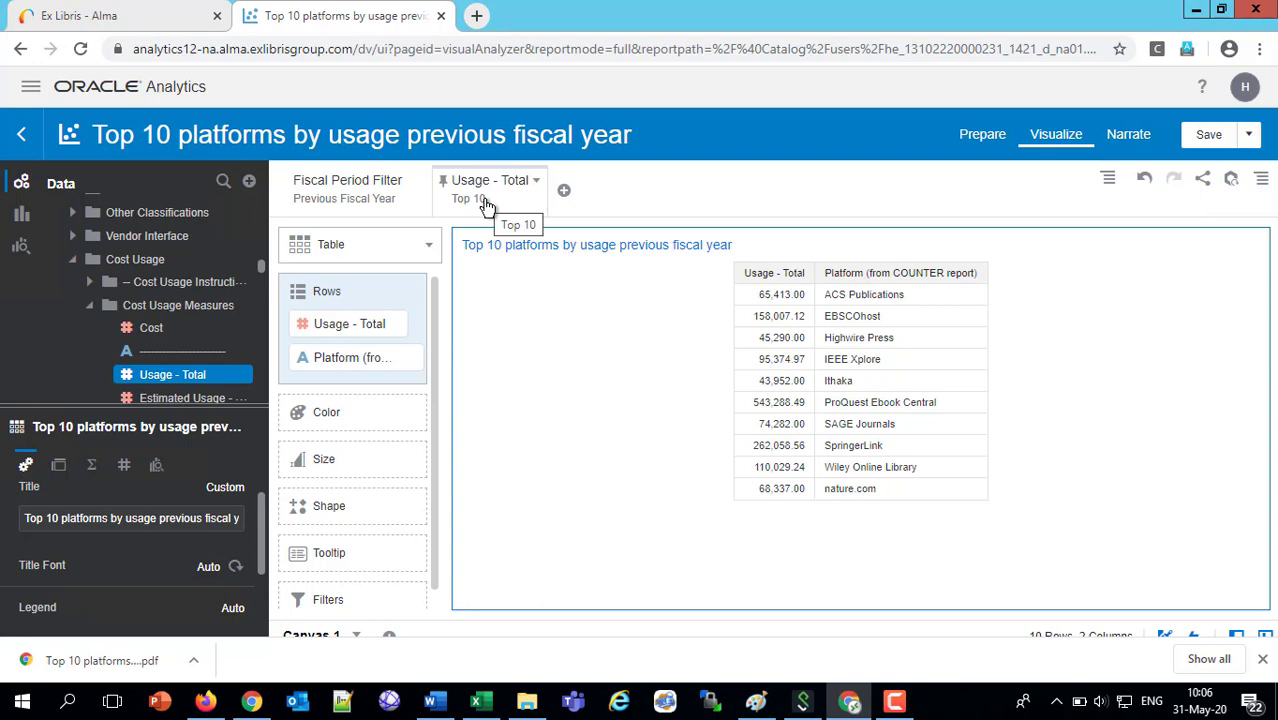
click(537, 187)
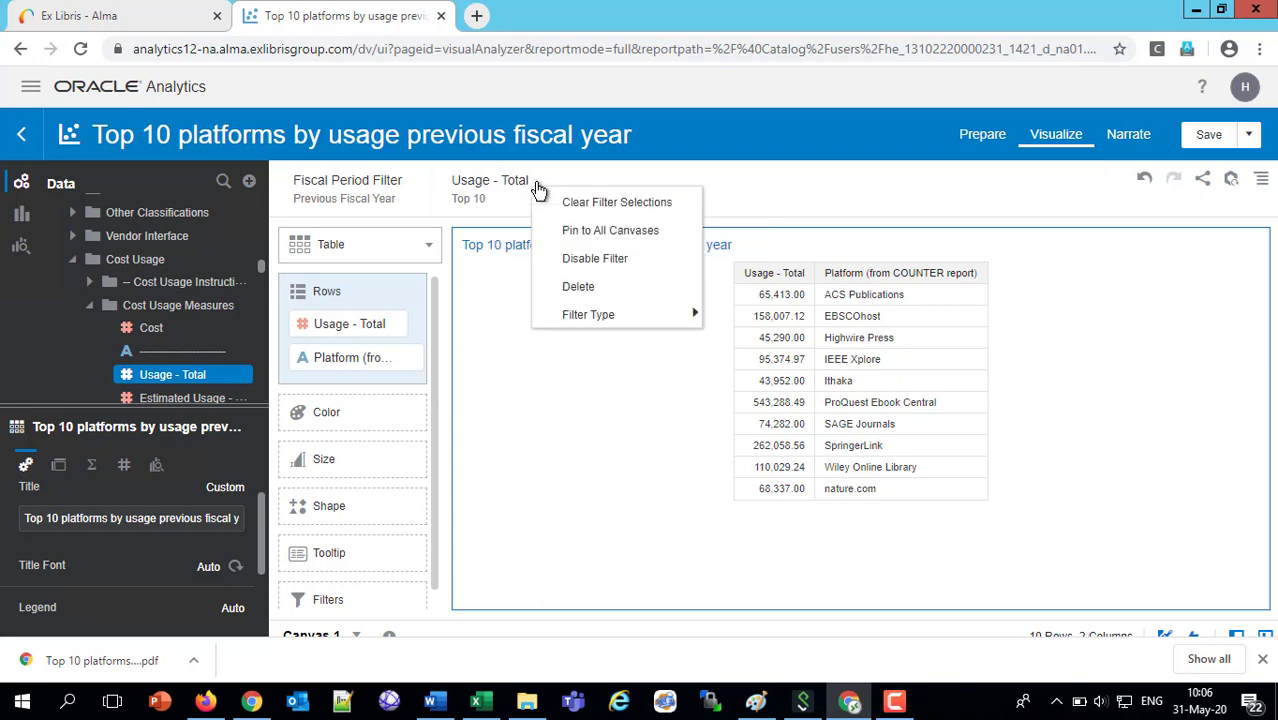
click(580, 288)
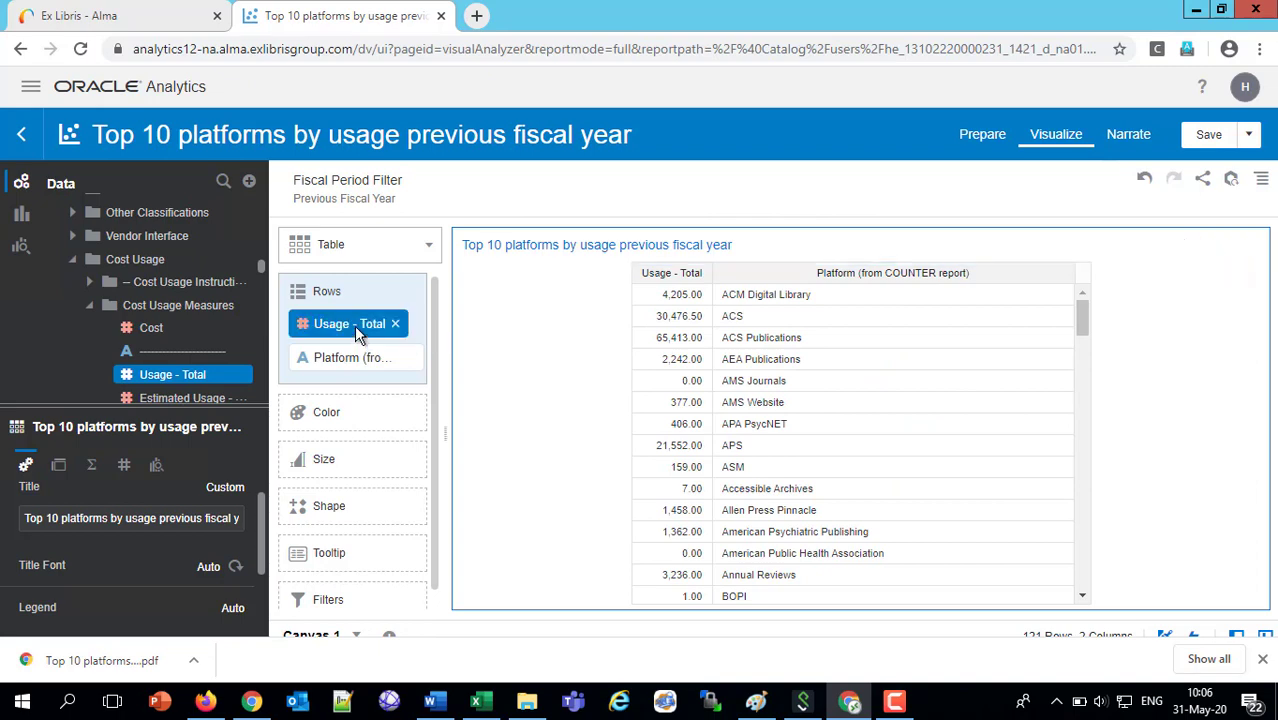
Add the Cost and Cost Per Use measures to the table's rows, and remove Cost and Usage - Total from them
drag(143, 330, 321, 346)
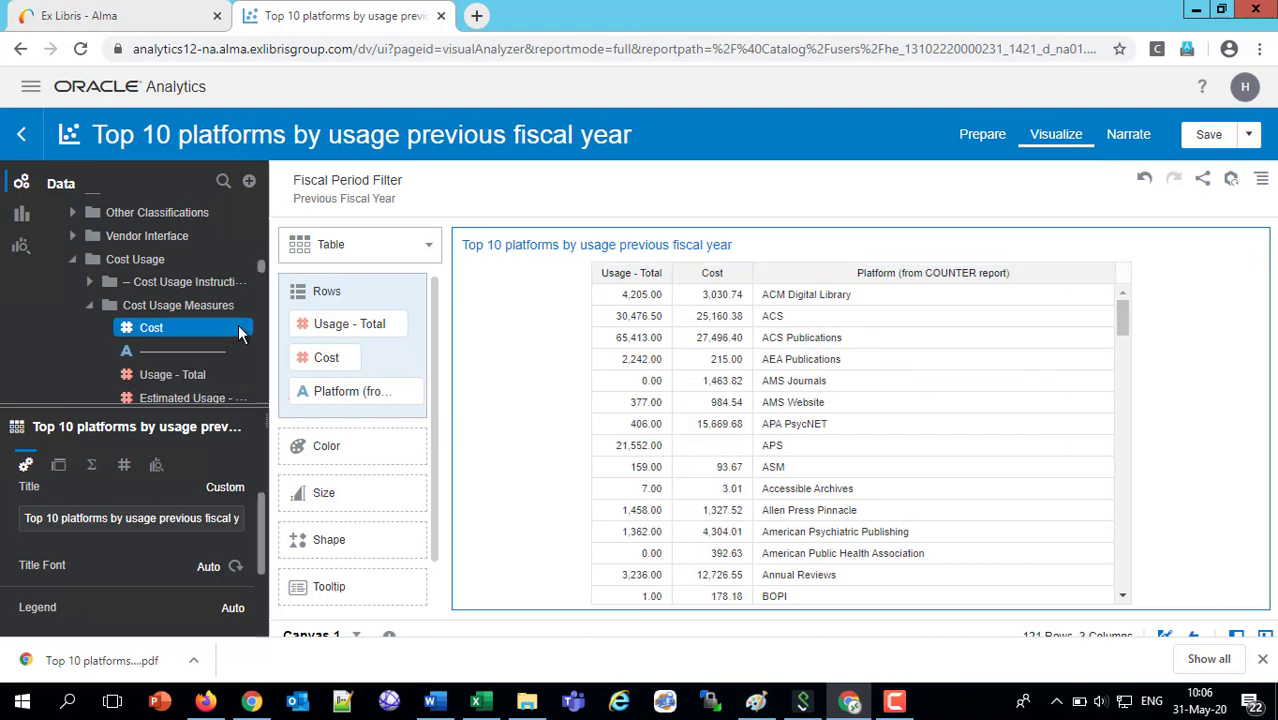
scroll(262, 275, down, 1)
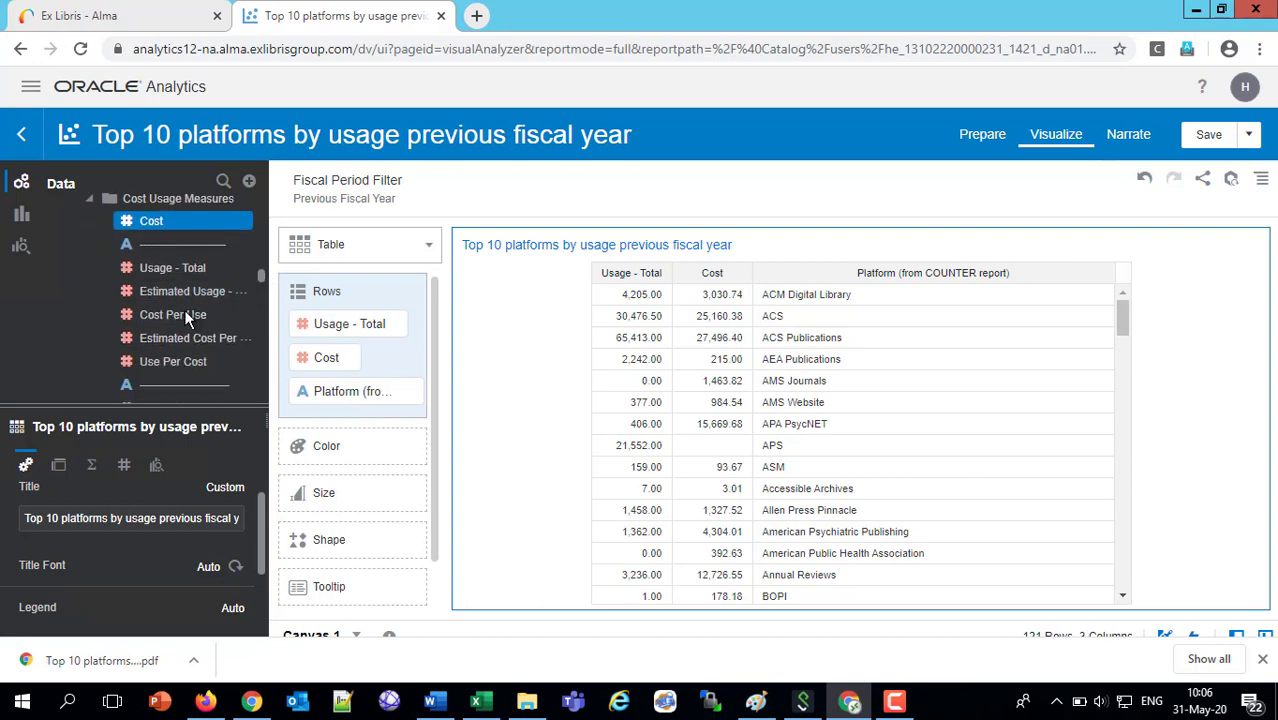
drag(322, 372, 322, 382)
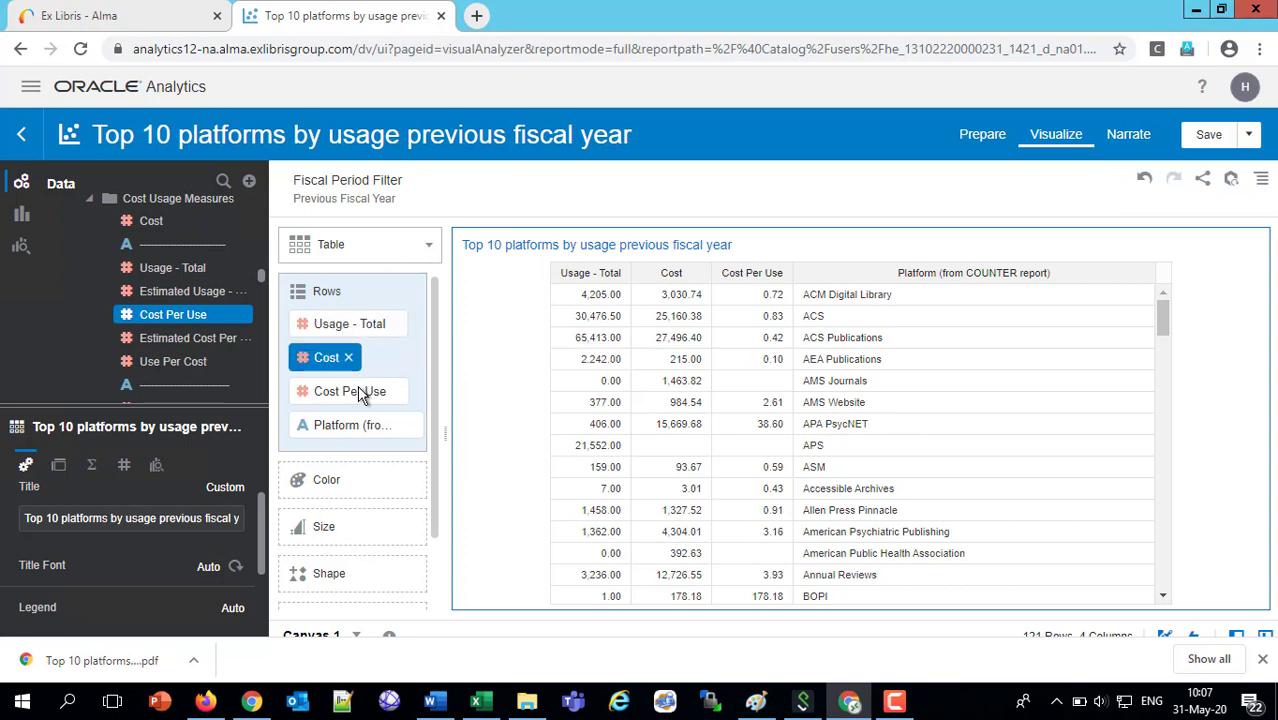
click(348, 358)
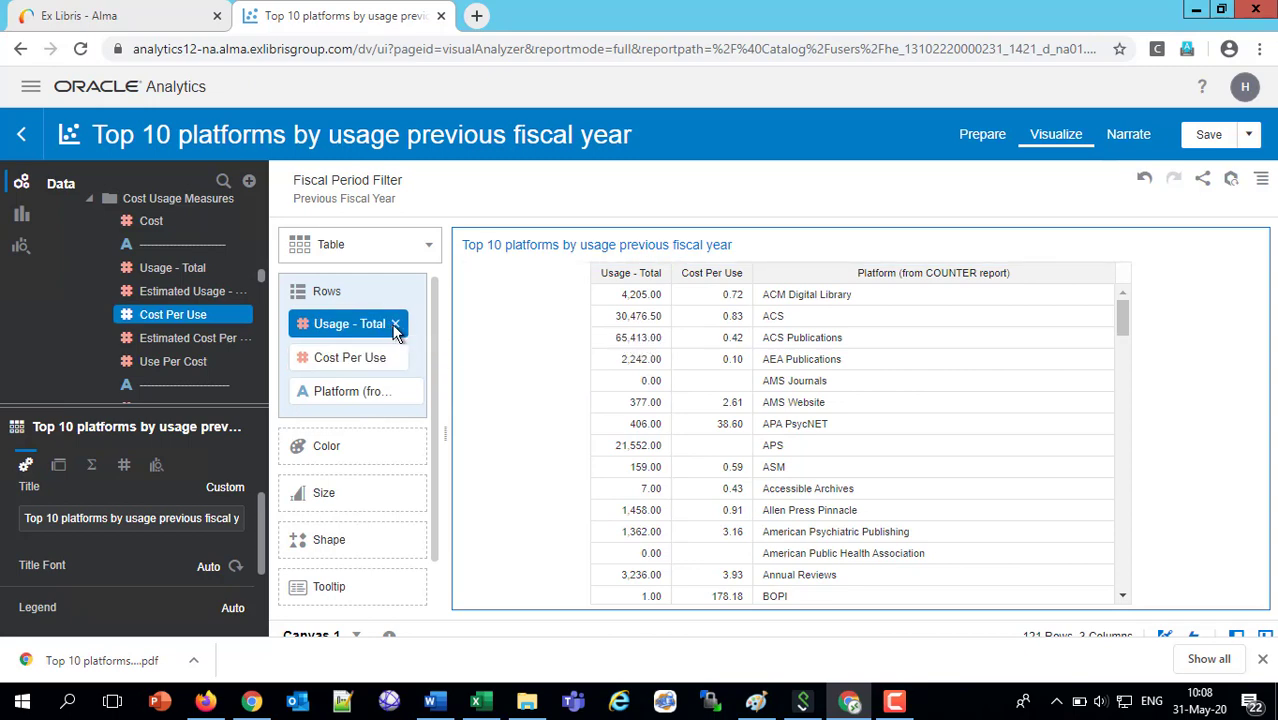
click(395, 325)
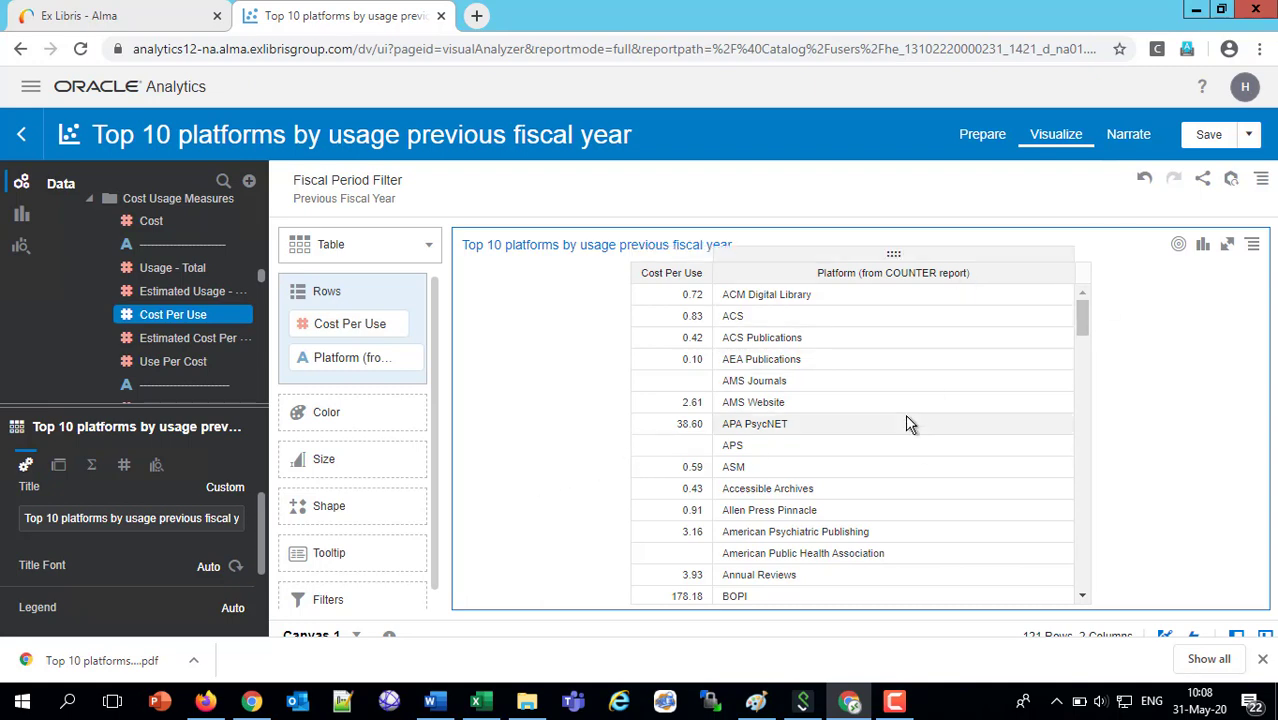
Add an expression filter to the table and insert the Cost Per Use measure into its expression
click(411, 603)
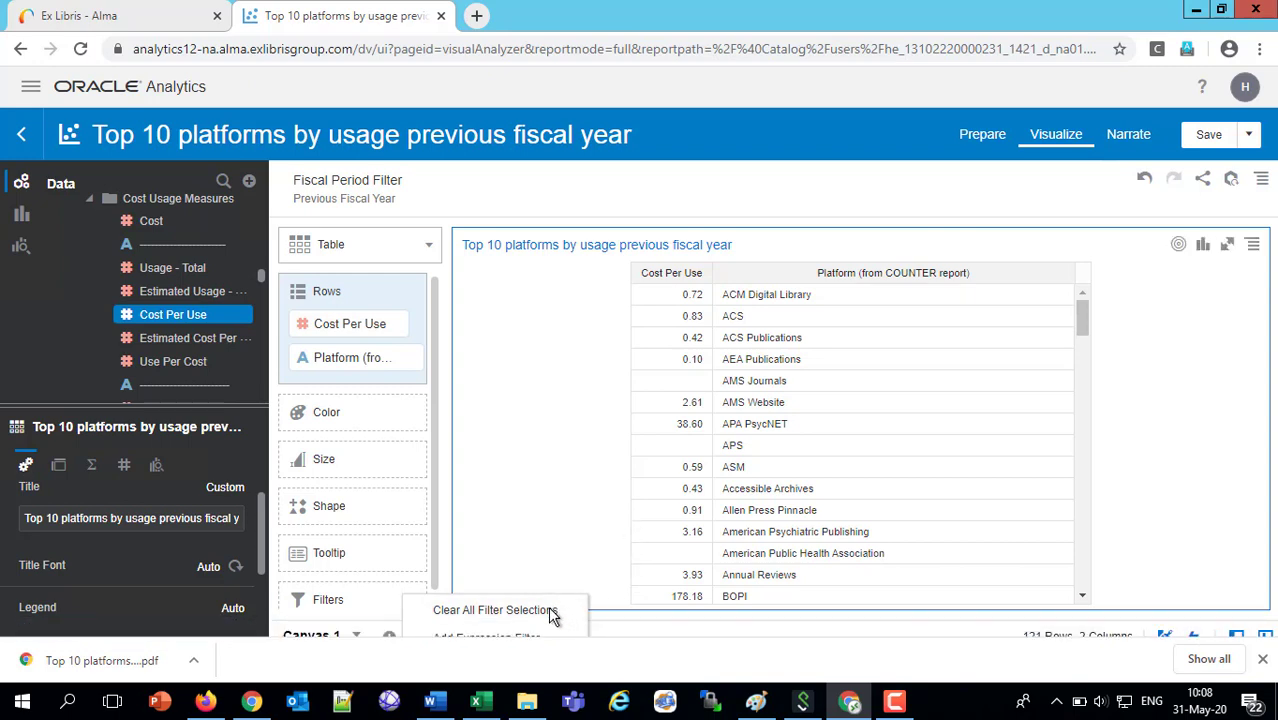
click(525, 640)
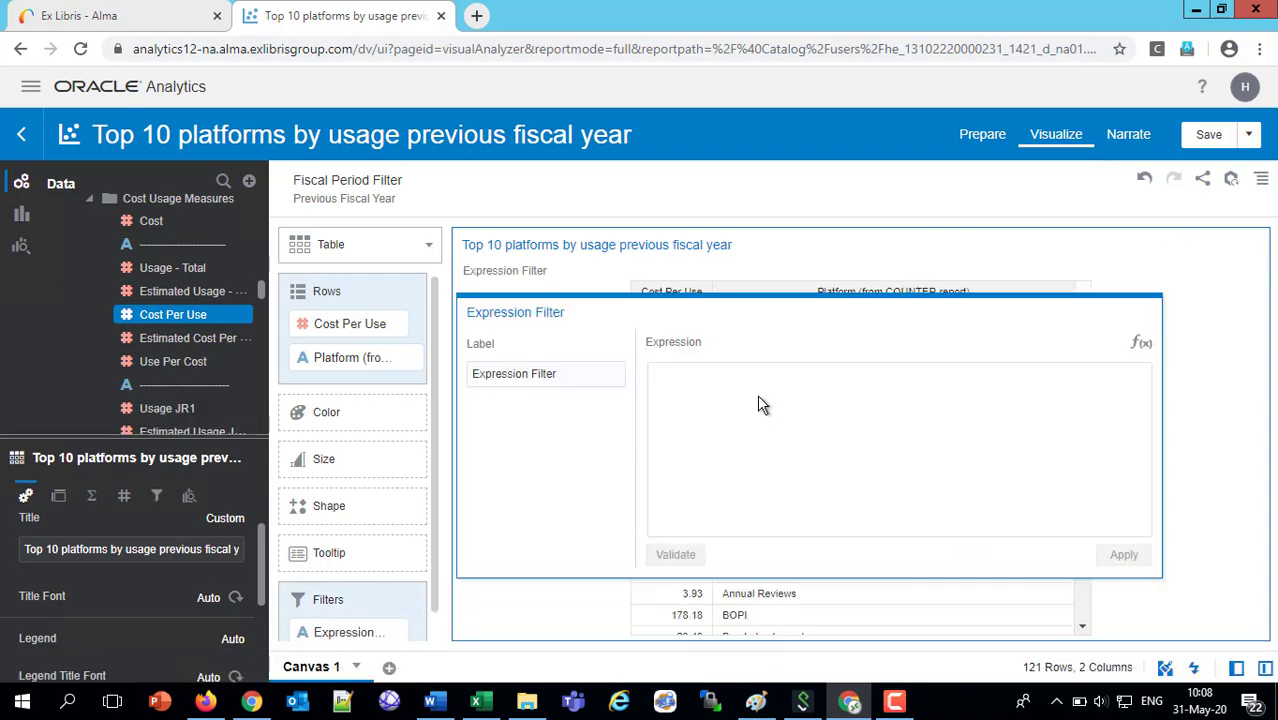
click(756, 398)
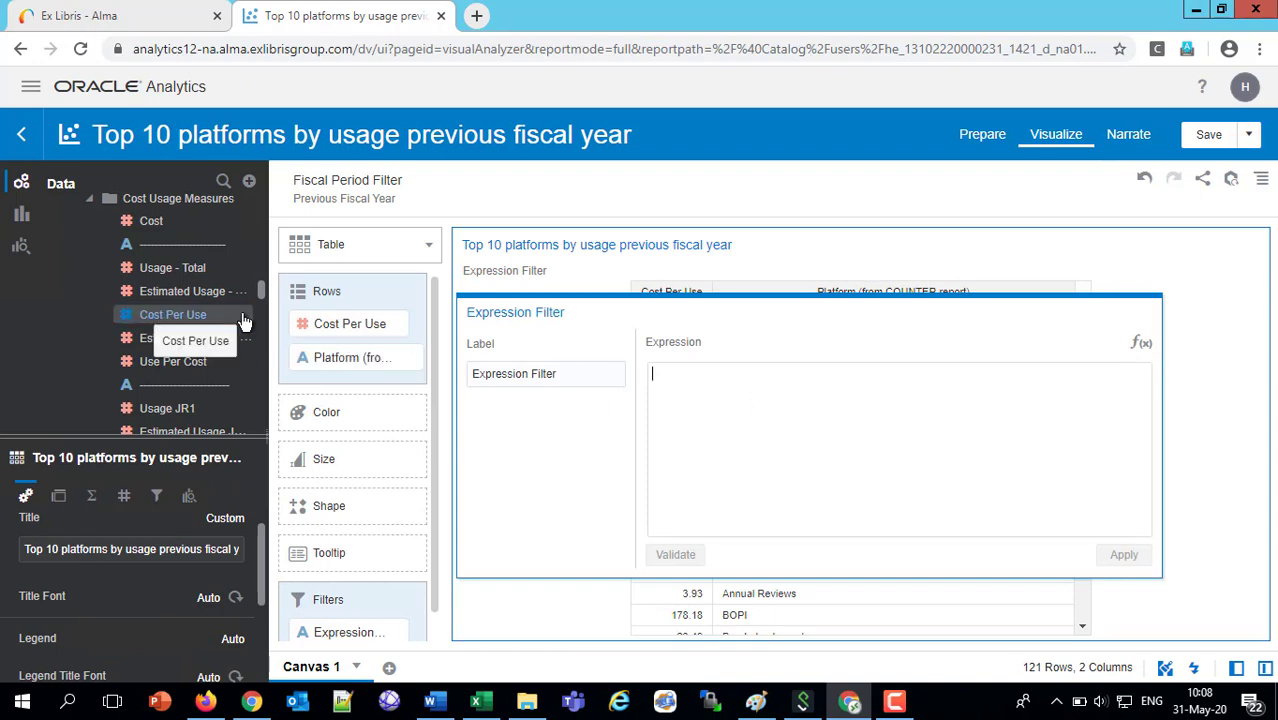
drag(162, 323, 733, 405)
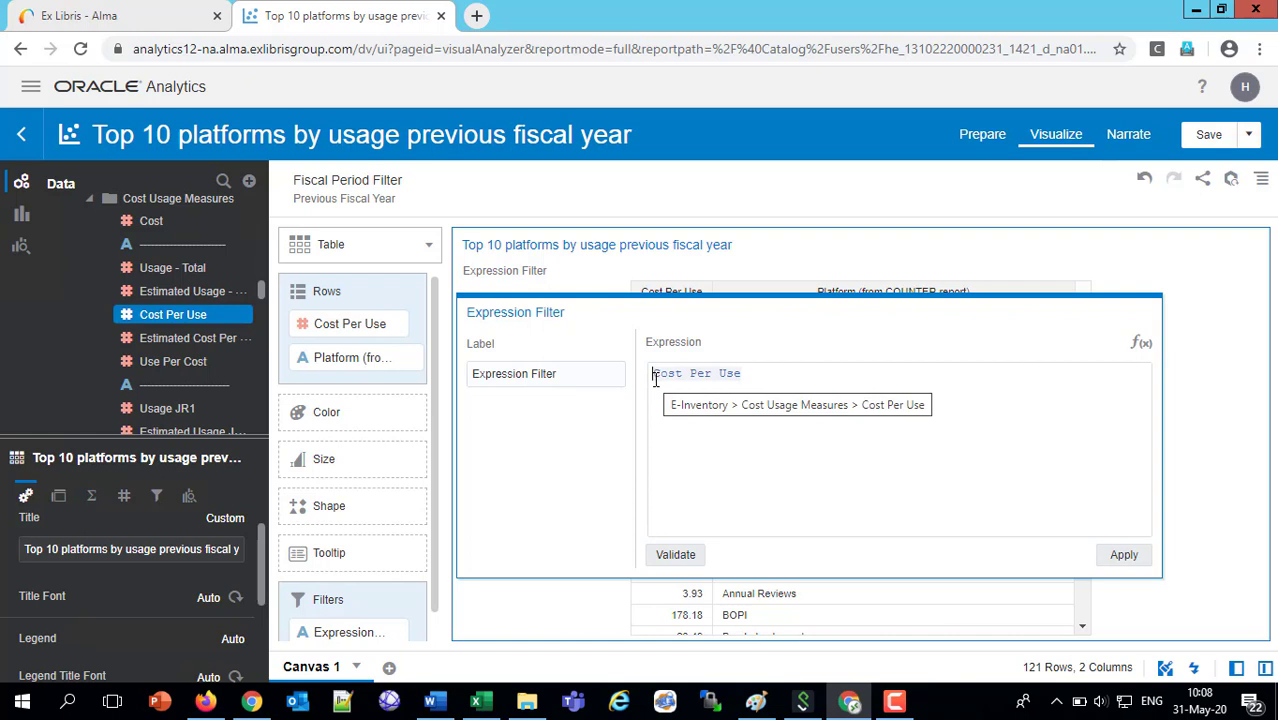
Complete the filter expression as topn(Cost Per Use, 10) <= 10, then validate and apply it
text(topn)
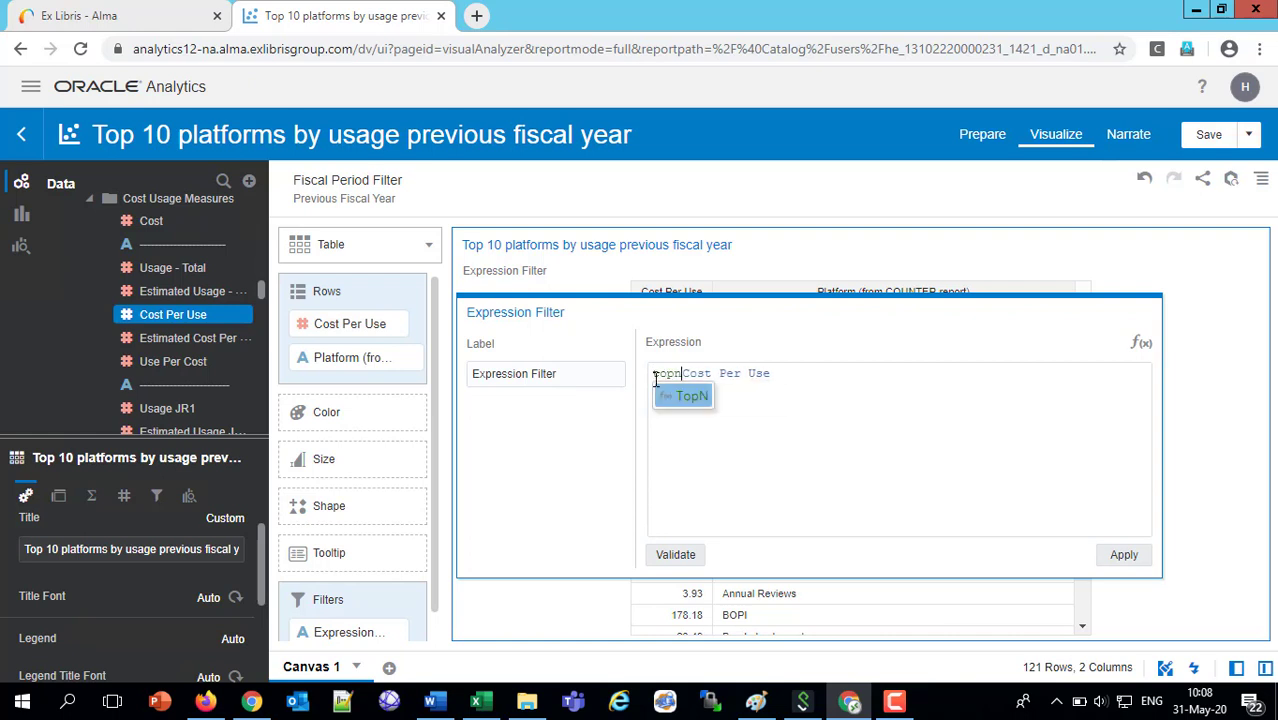
text(()
click(801, 373)
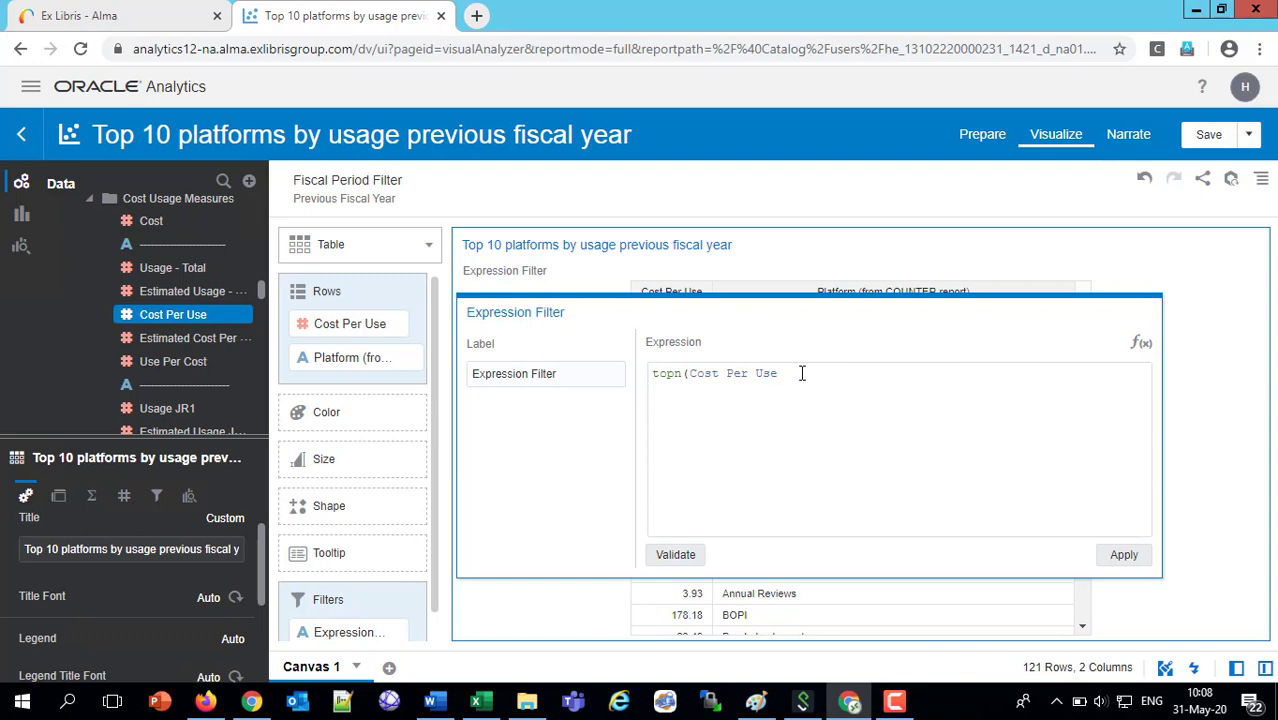
text(10)
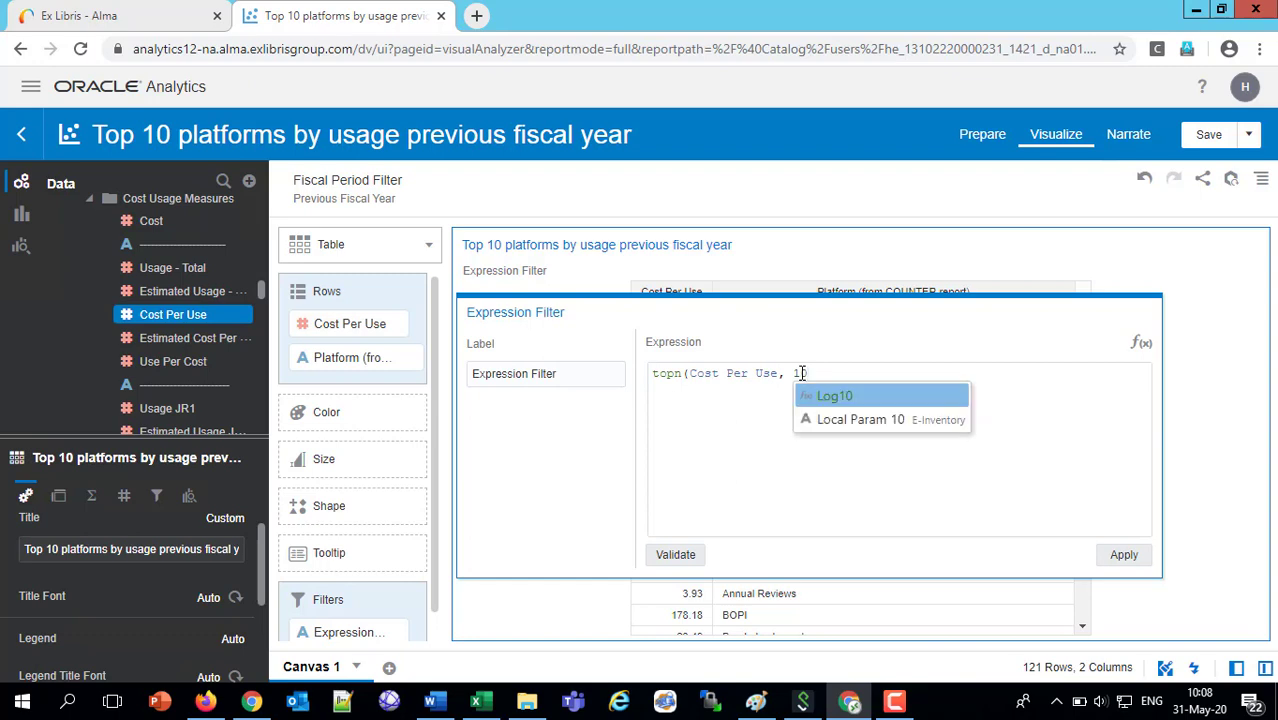
text())
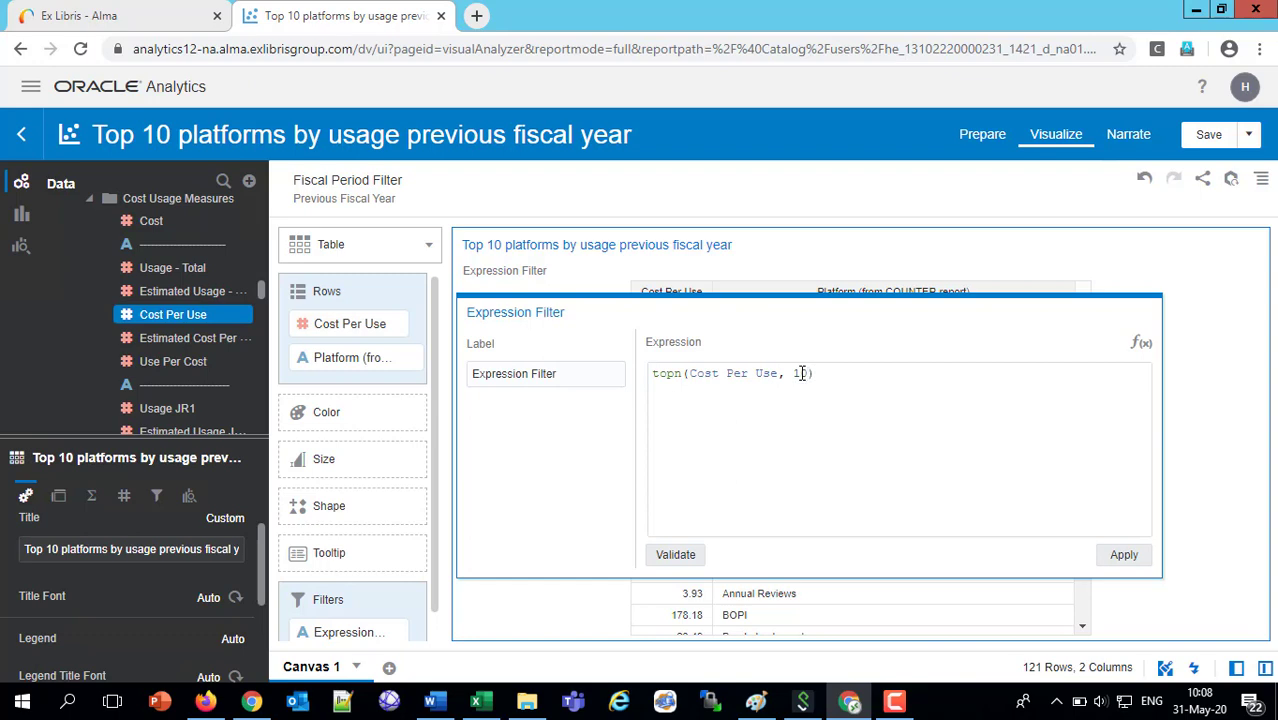
text( <= 10)
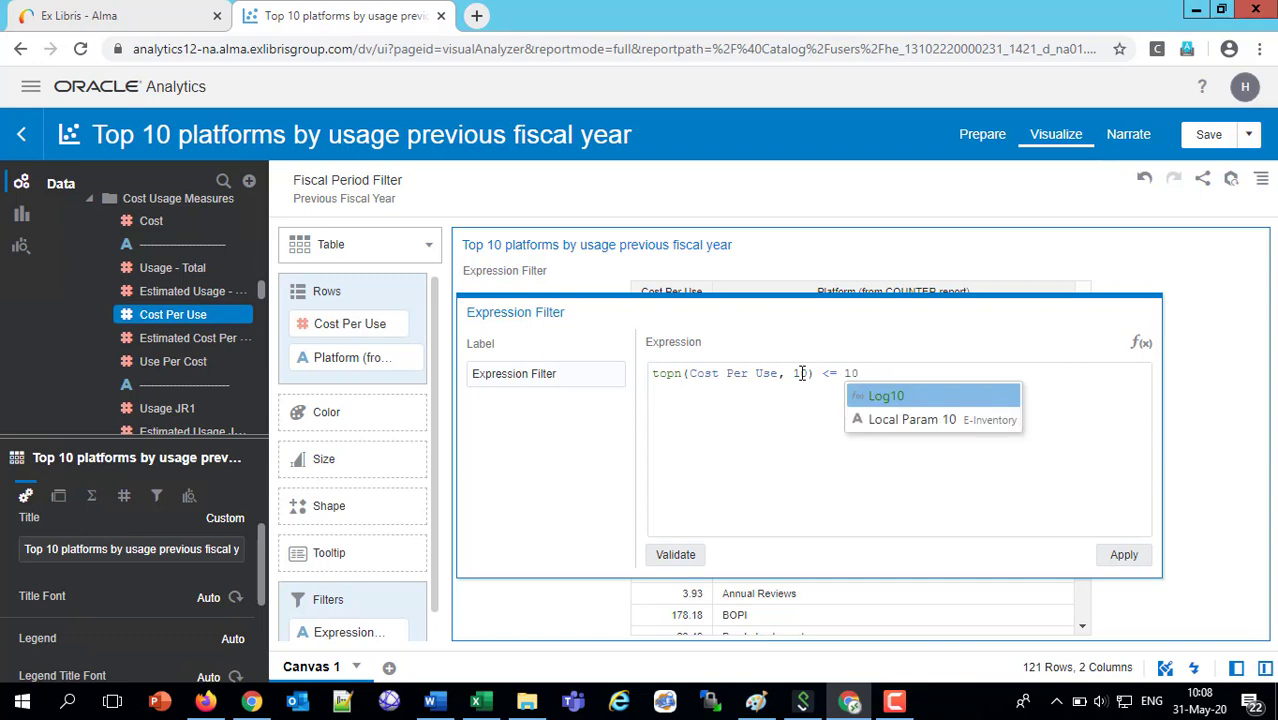
click(676, 555)
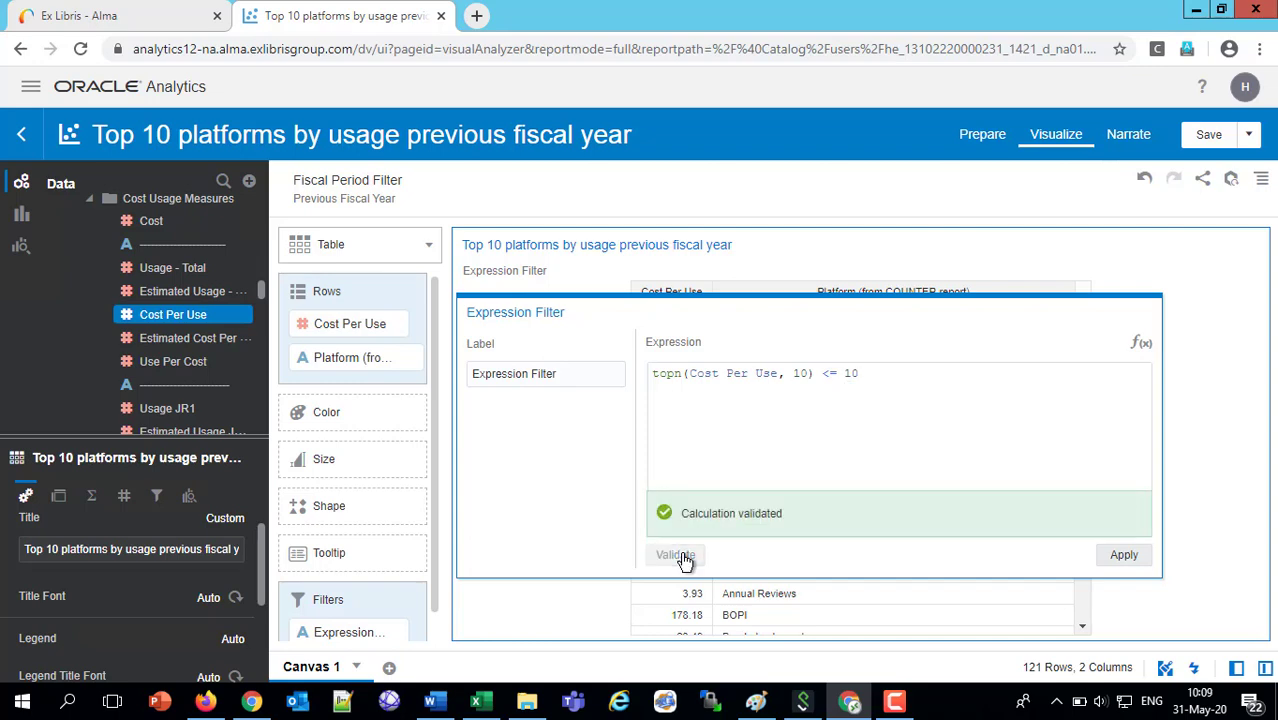
click(1124, 556)
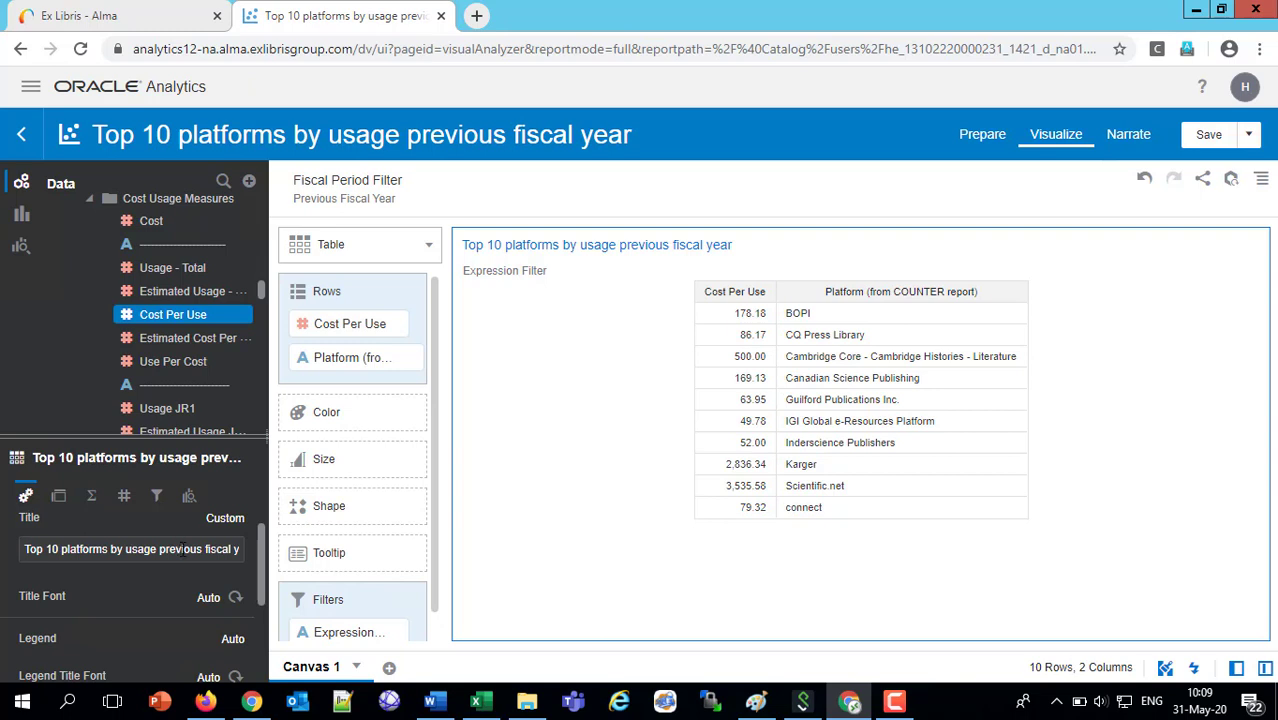
Change the table's title to "Most expensive platforms - previous fiscal year"
double_click(182, 547)
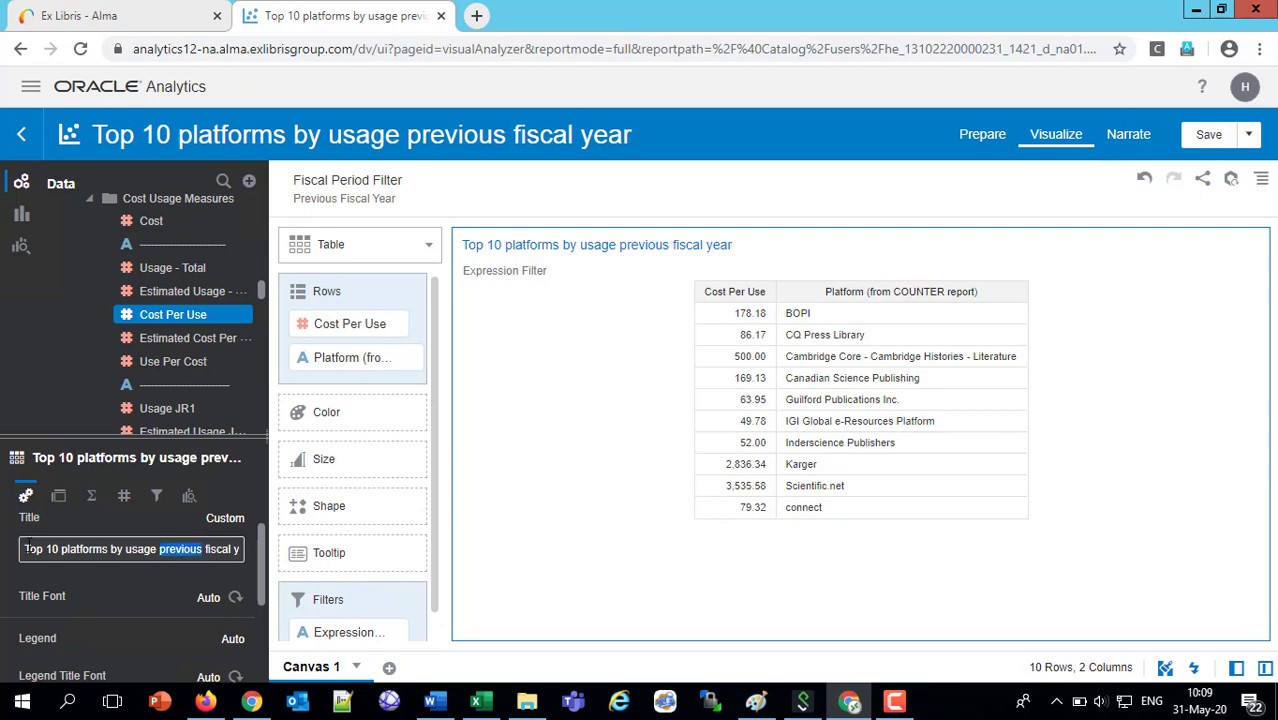
drag(27, 547, 292, 552)
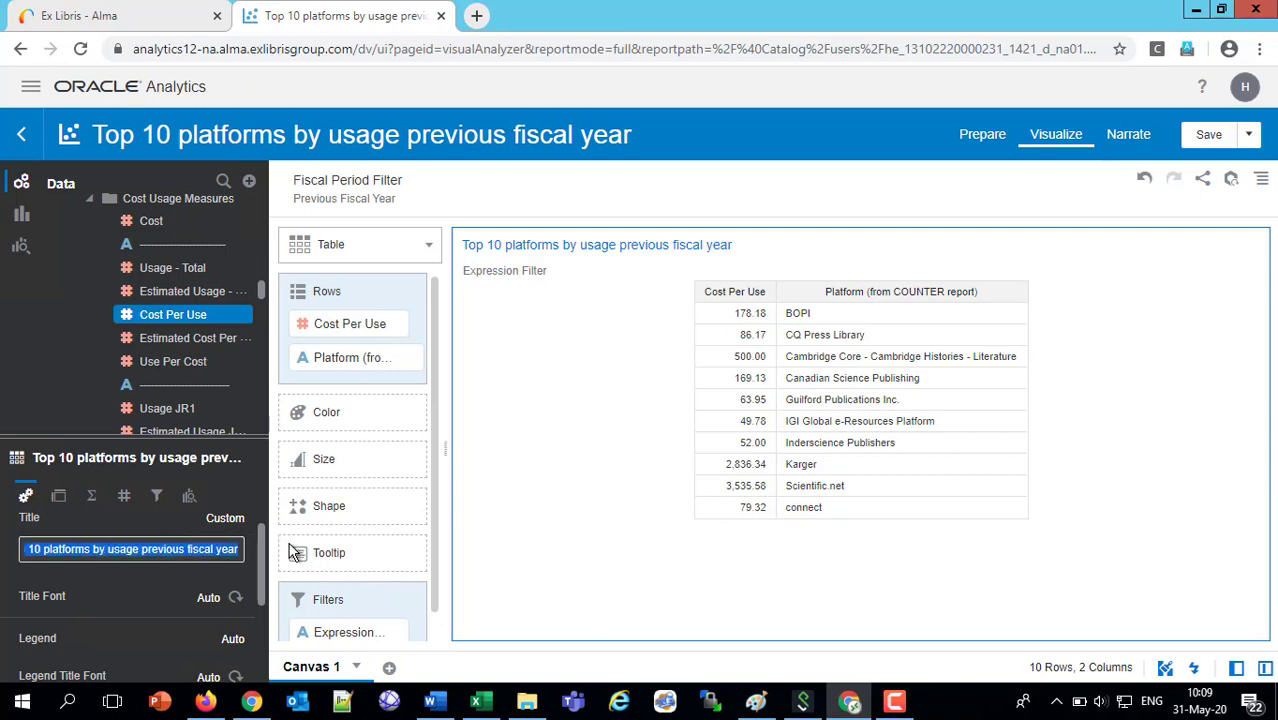
text(Most expens)
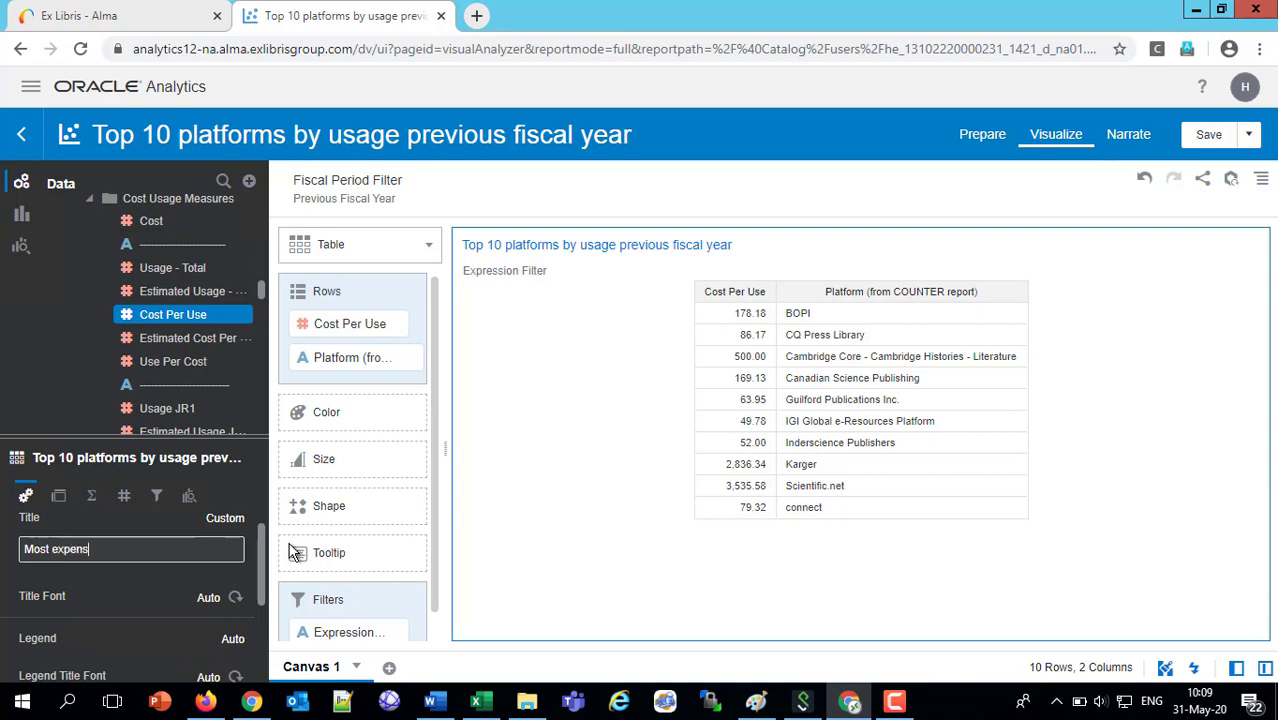
text(ive platforms for )
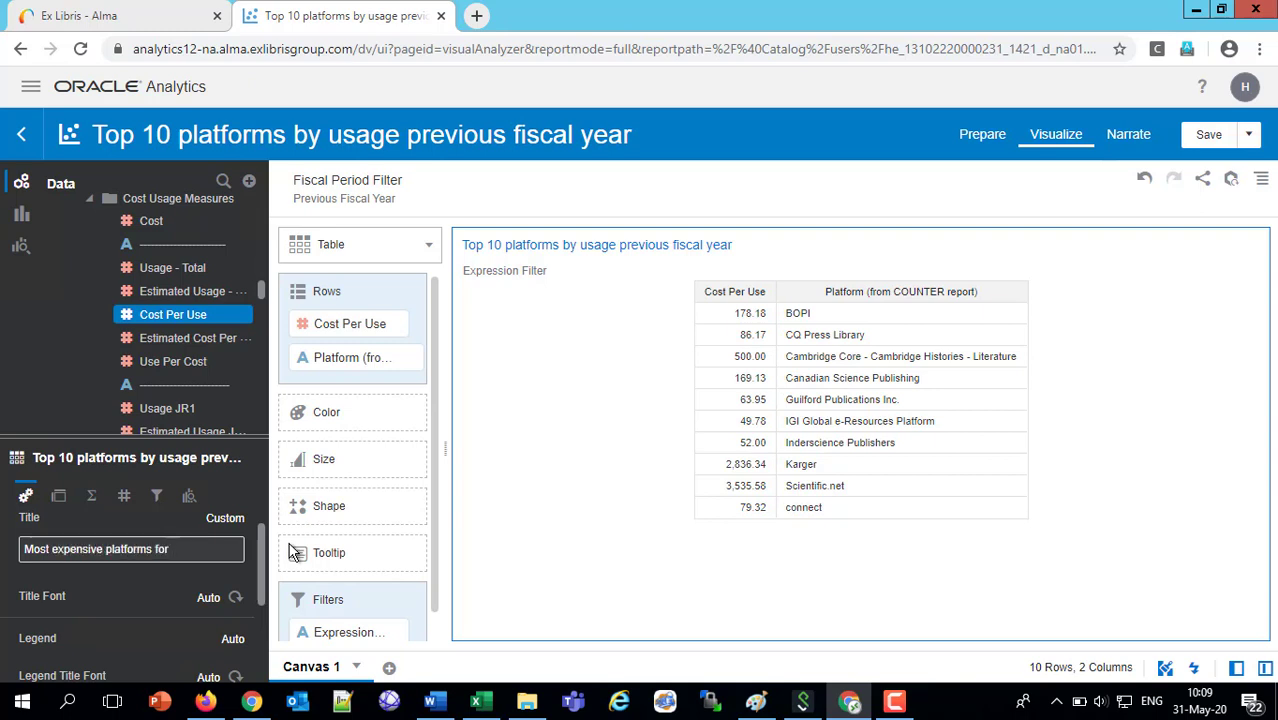
text(prev)
key(BackSpace)
key(BackSpace)
key(BackSpace)
key(BackSpace)
text(previous fiscal year)
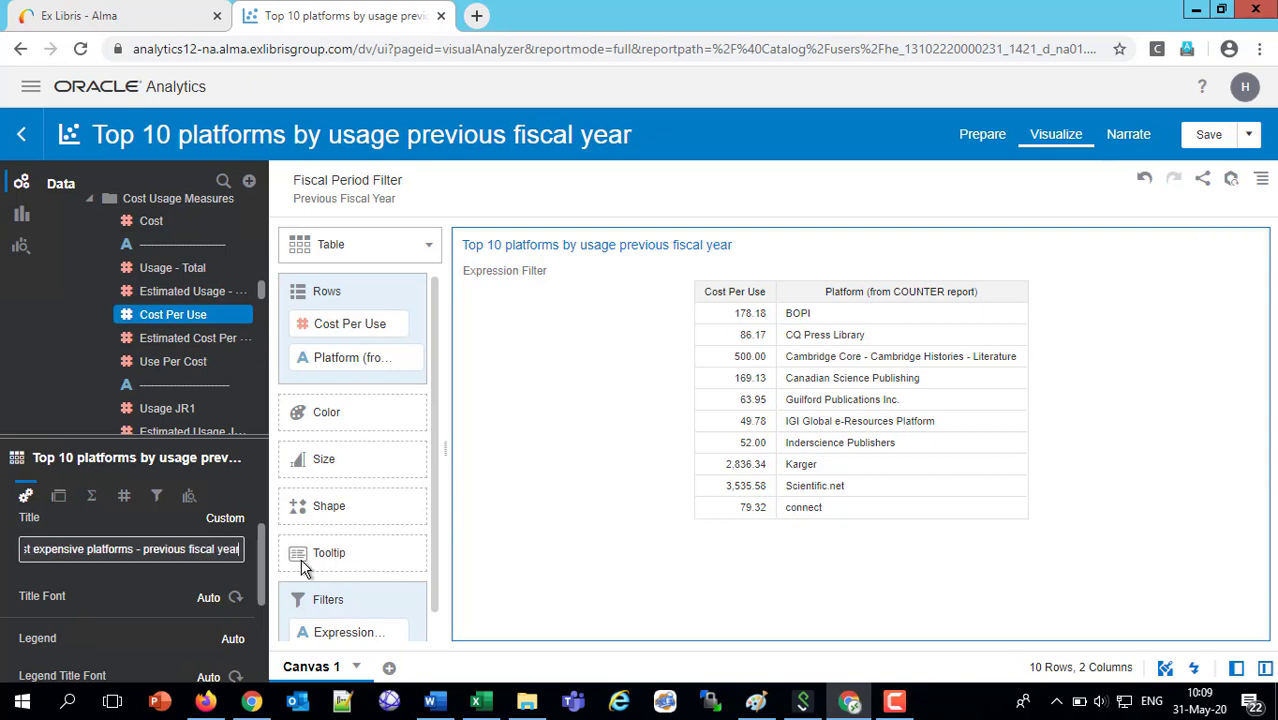
key(Return)
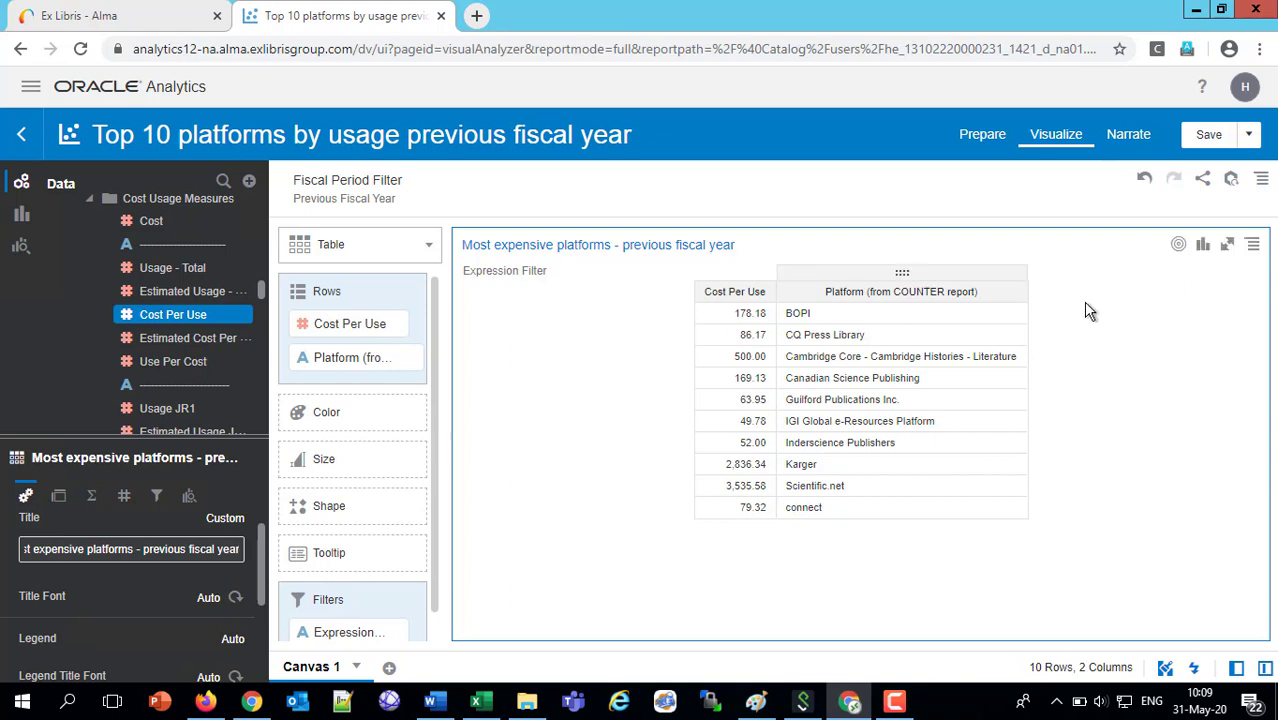
Duplicate the "Most expensive platforms - previous fiscal year" table on the canvas
click(1254, 245)
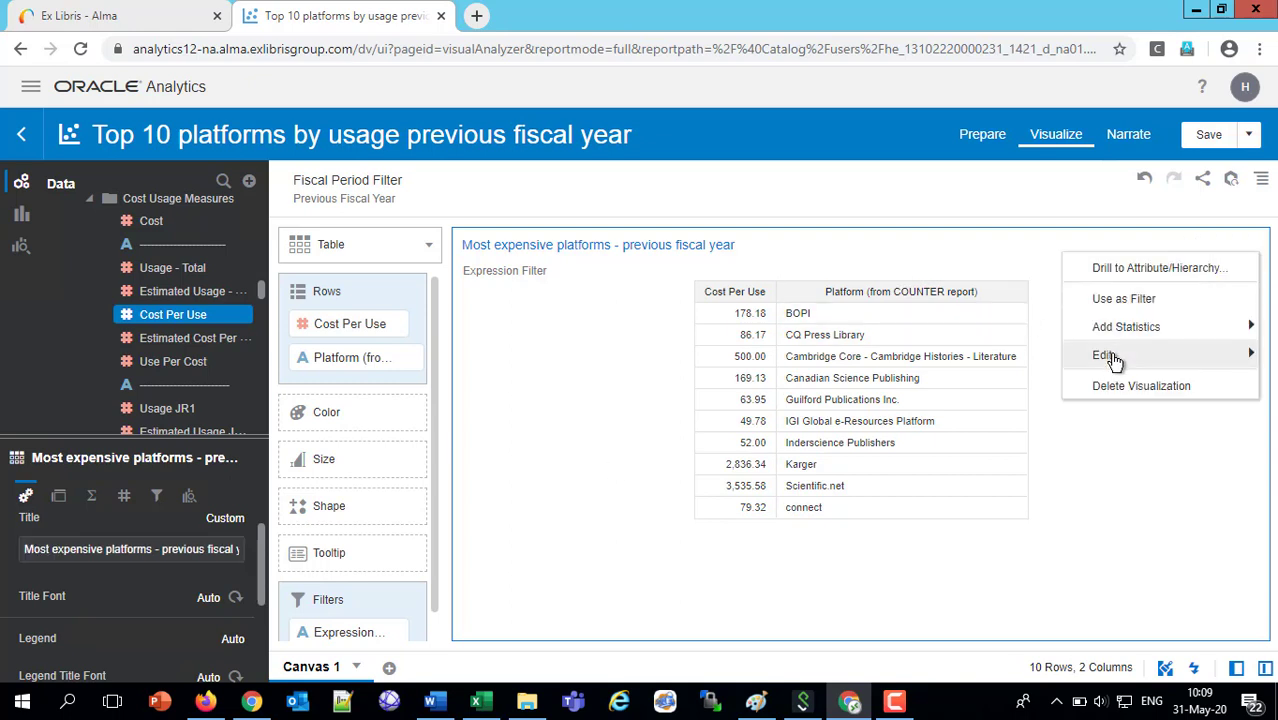
mouse_move(1110, 352)
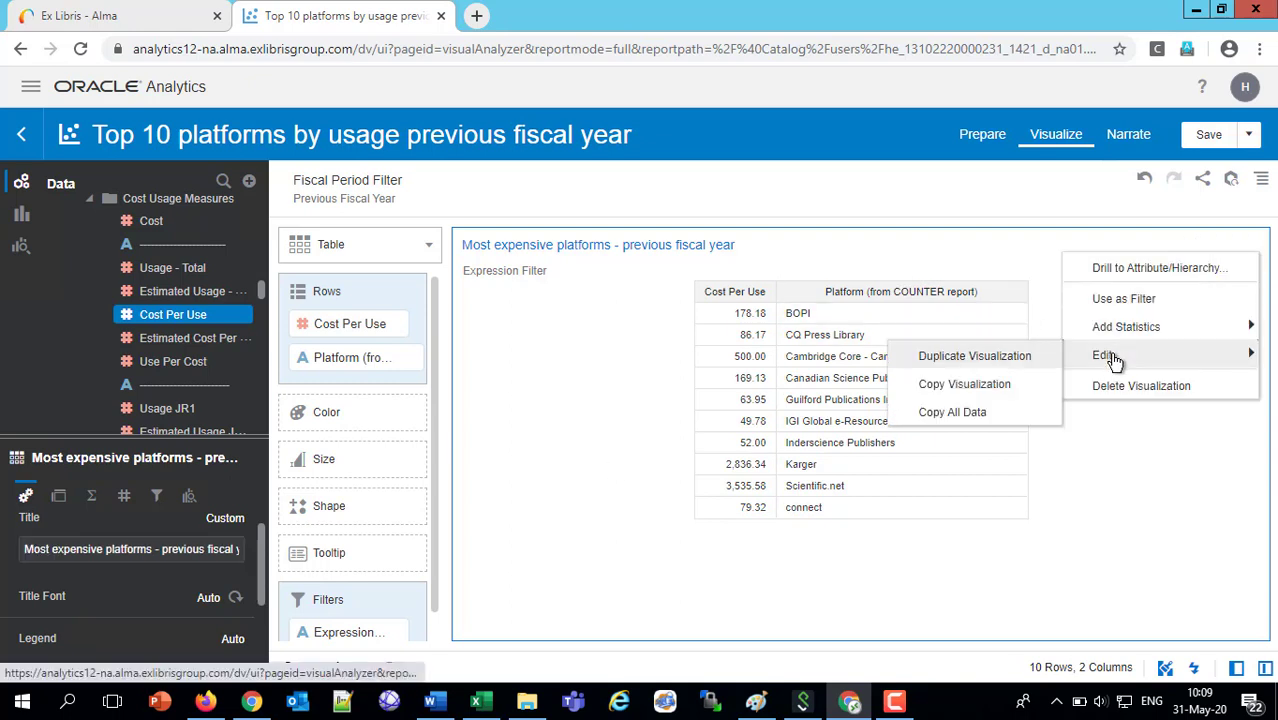
click(984, 366)
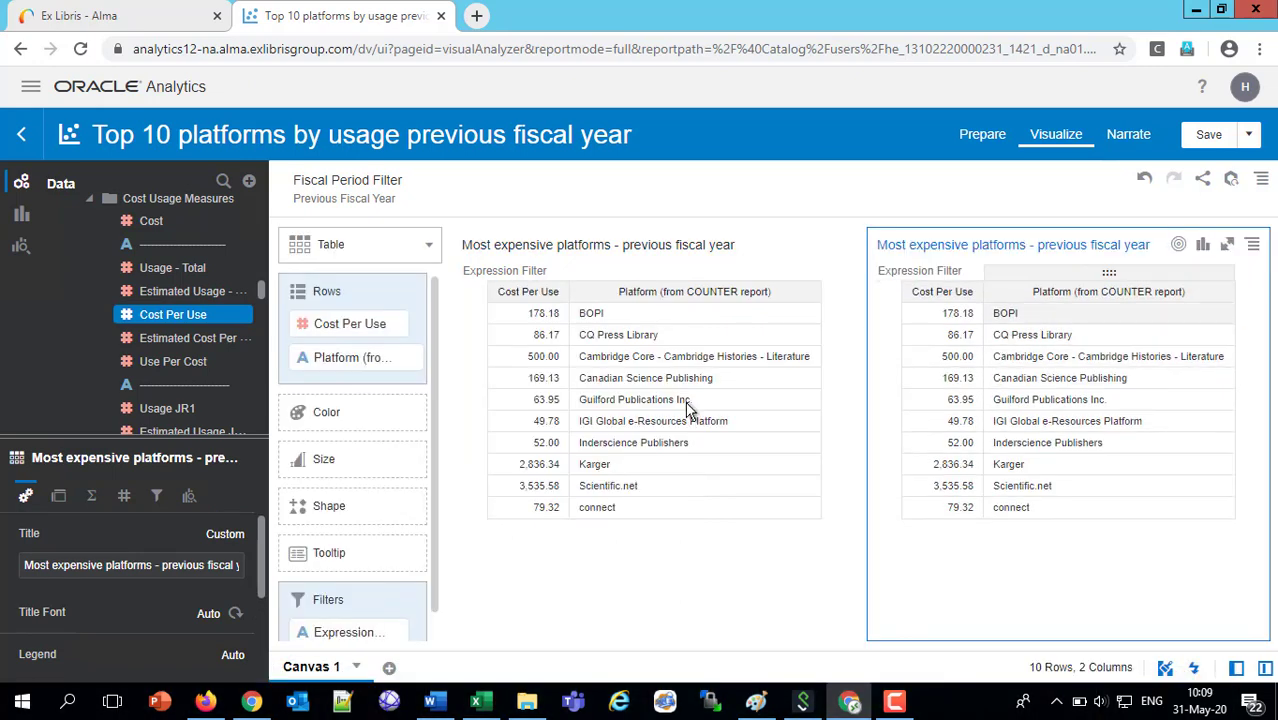
Retitle the duplicated table "Least expensive platforms - previous fiscal year"
click(35, 566)
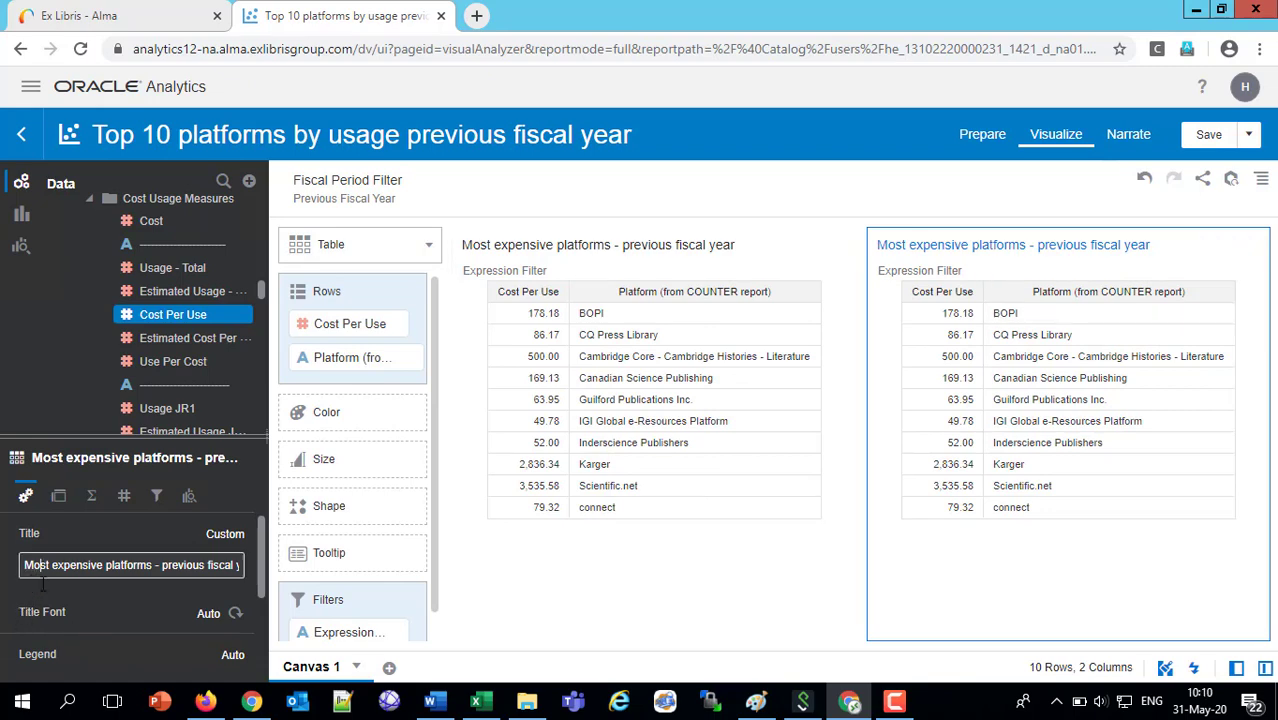
key(BackSpace)
key(BackSpace)
key(BackSpace)
text(Leas)
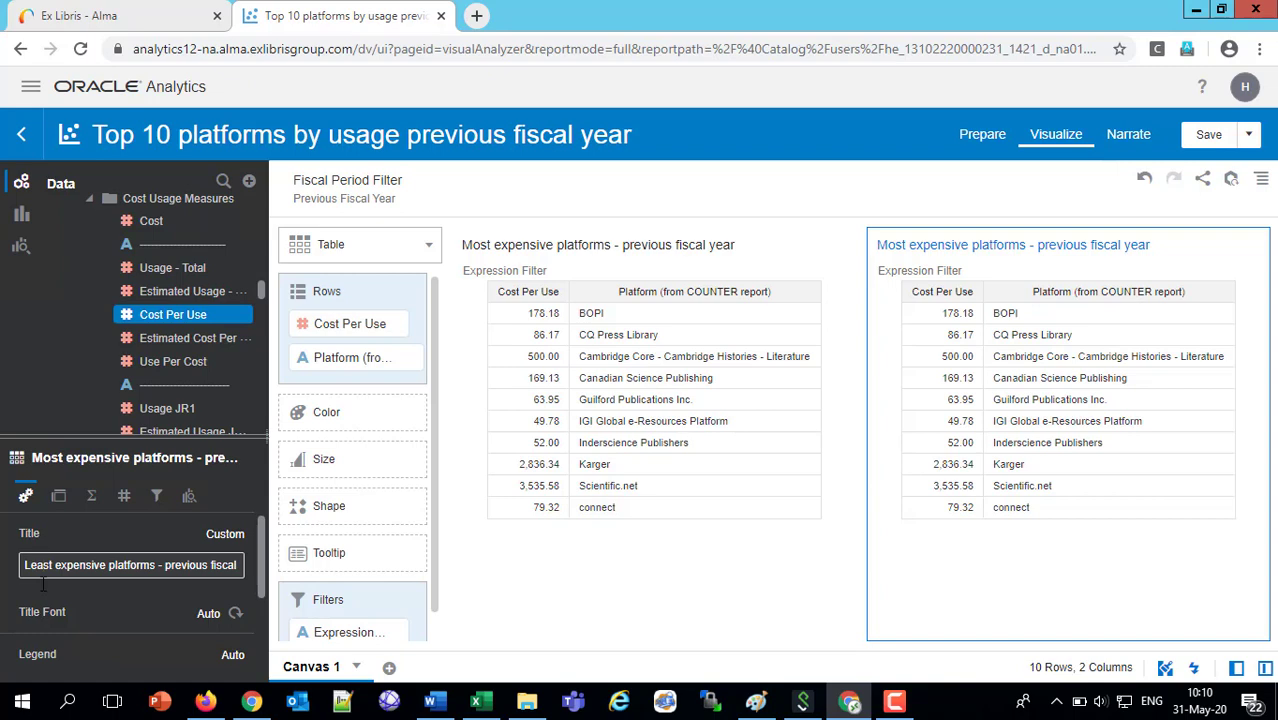
click(922, 608)
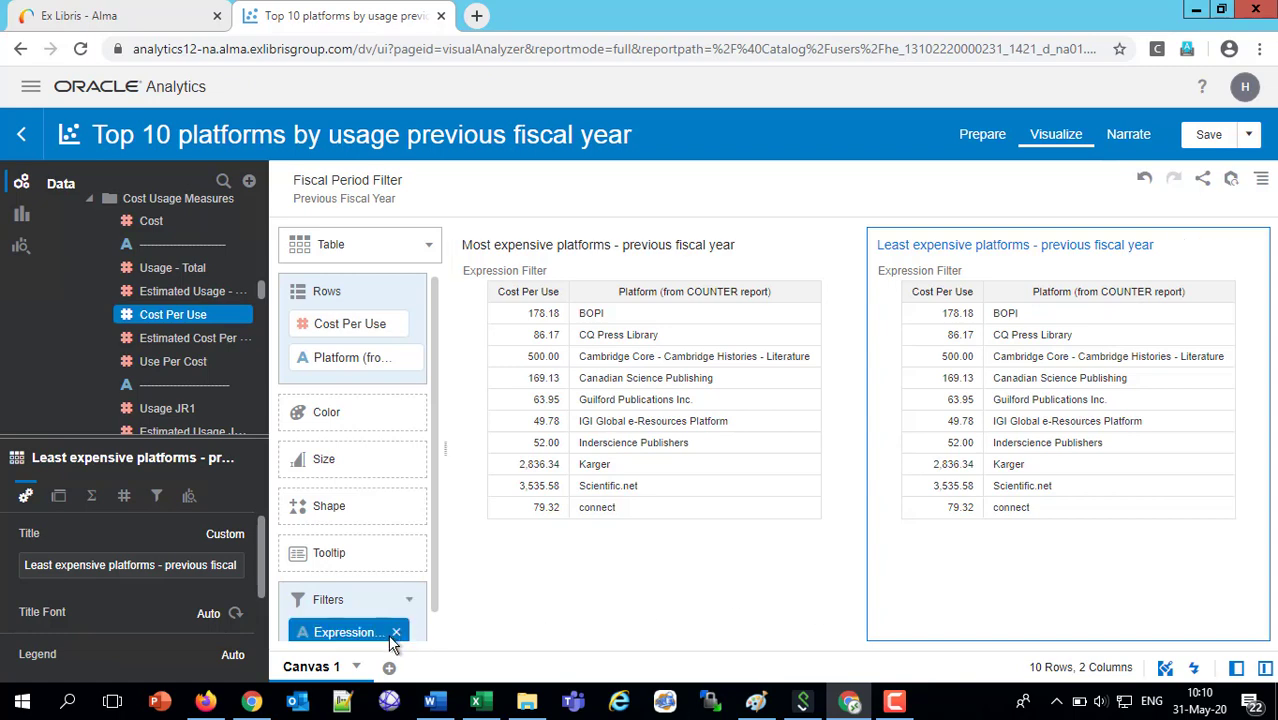
Modify the duplicated table's expression filter to bottomn(Cost Per Use, 10) <= 10, then validate and apply it
scroll(393, 630, down, 1)
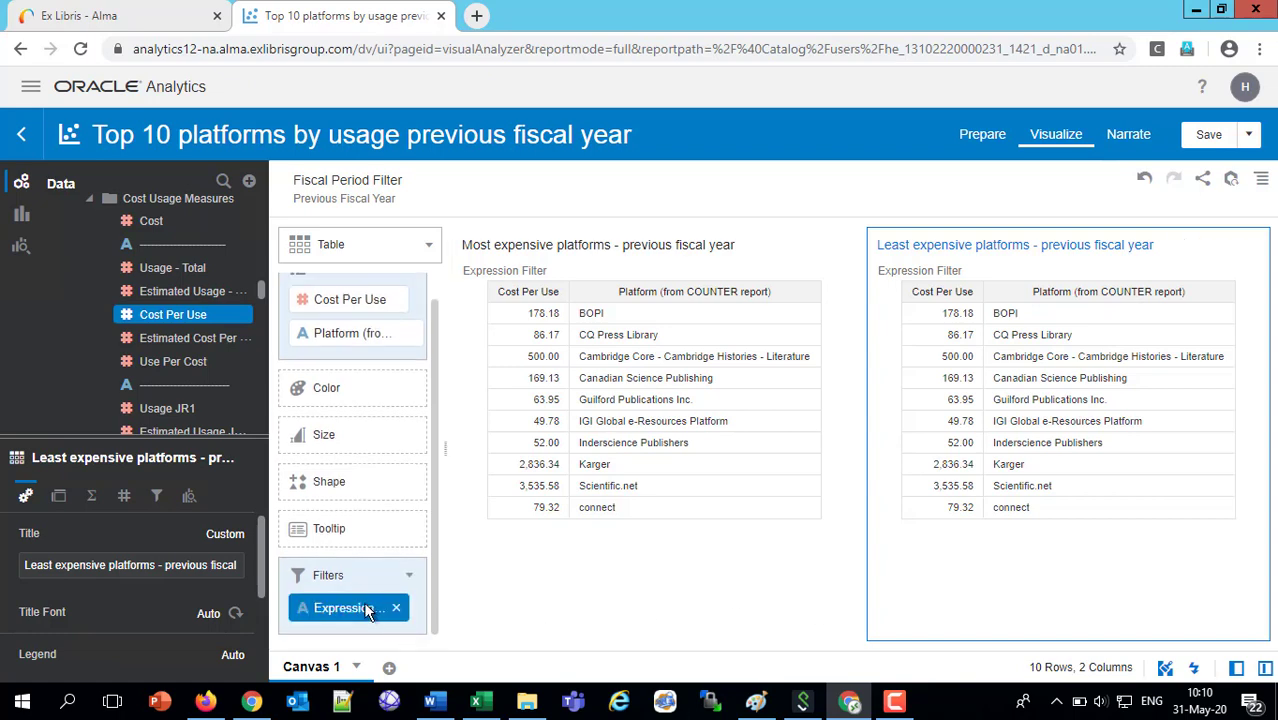
right_click(365, 608)
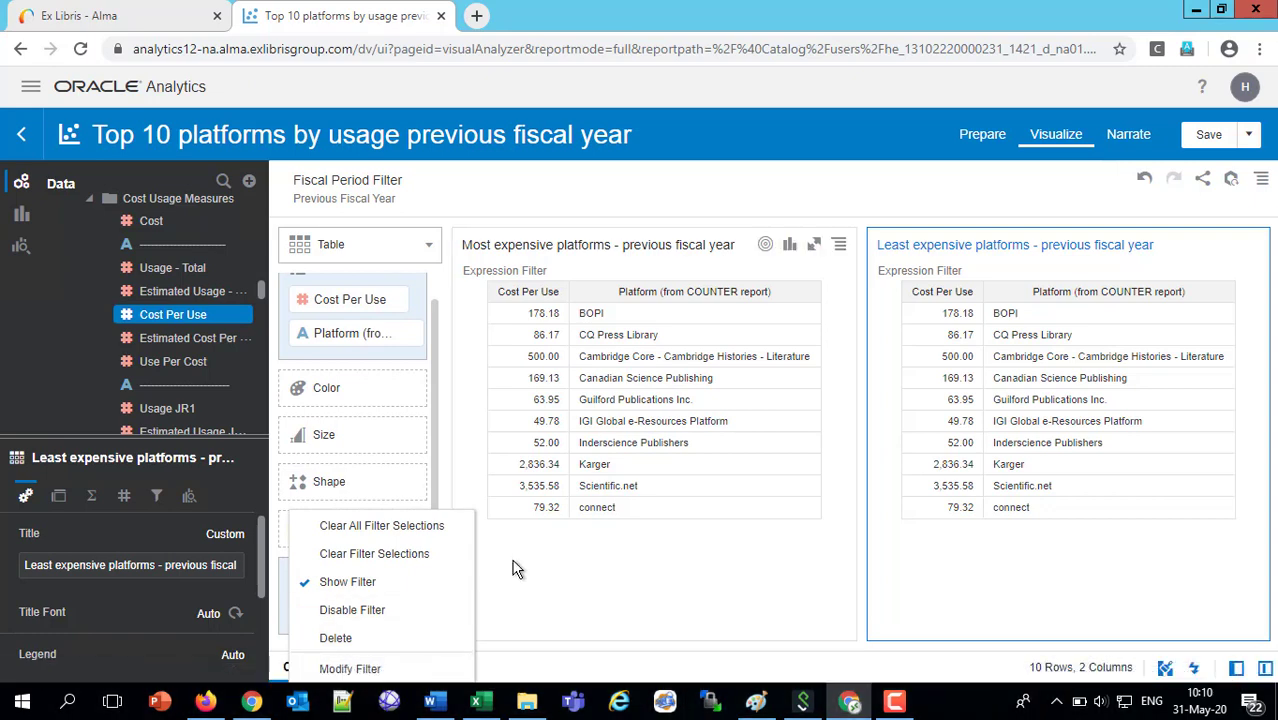
click(358, 670)
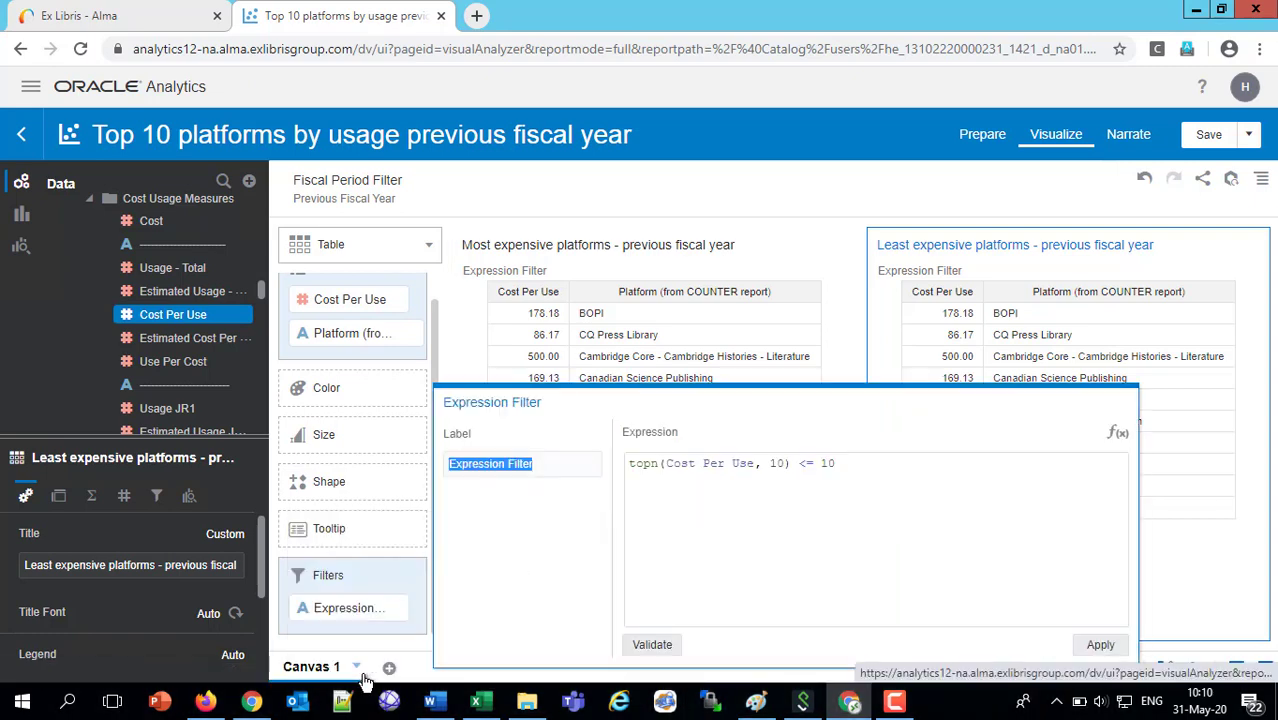
click(648, 466)
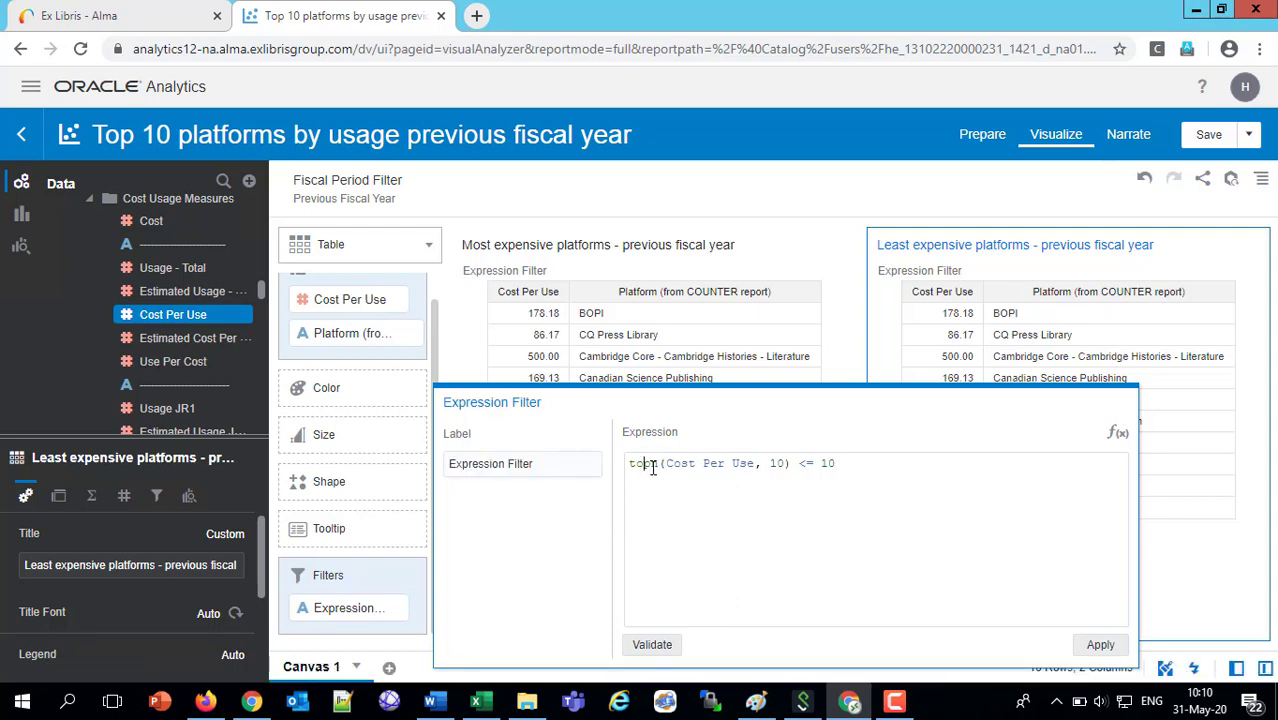
drag(648, 466, 622, 469)
text(bottom)
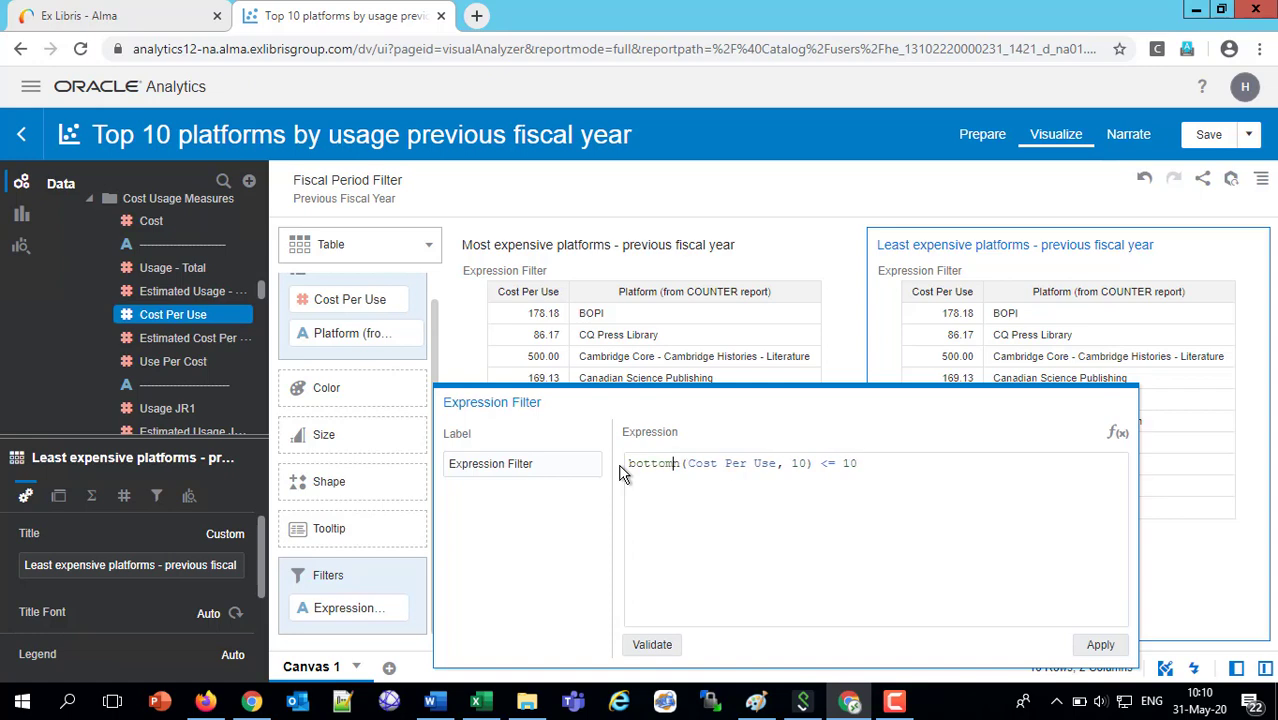
click(655, 646)
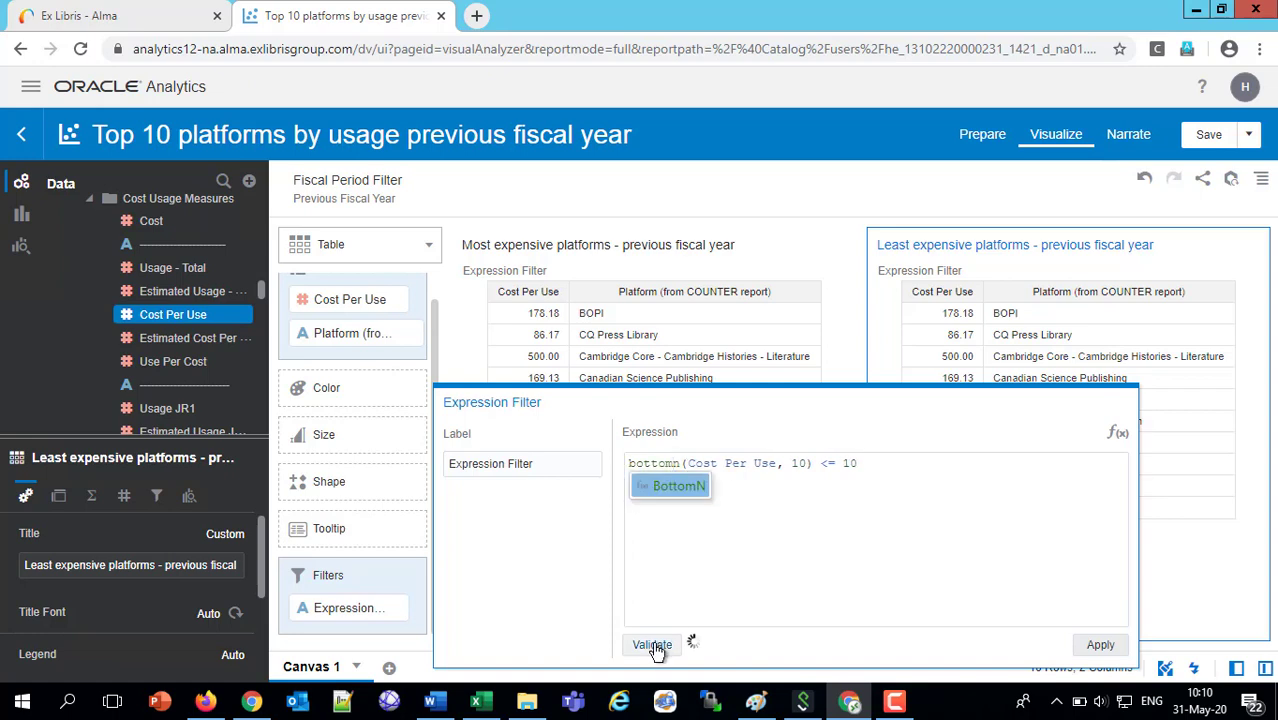
click(1102, 646)
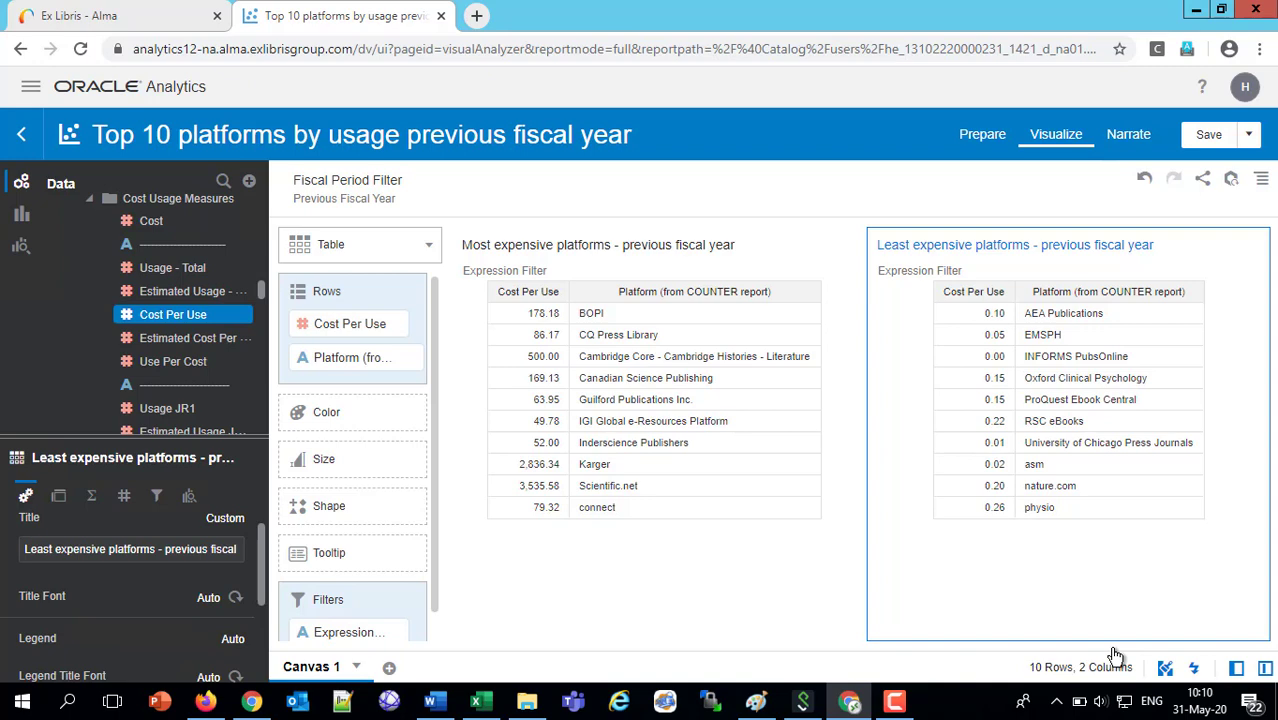
Change the least expensive platforms table to the automatic bar visualization and sort platforms by Cost Per Use low to high
click(430, 250)
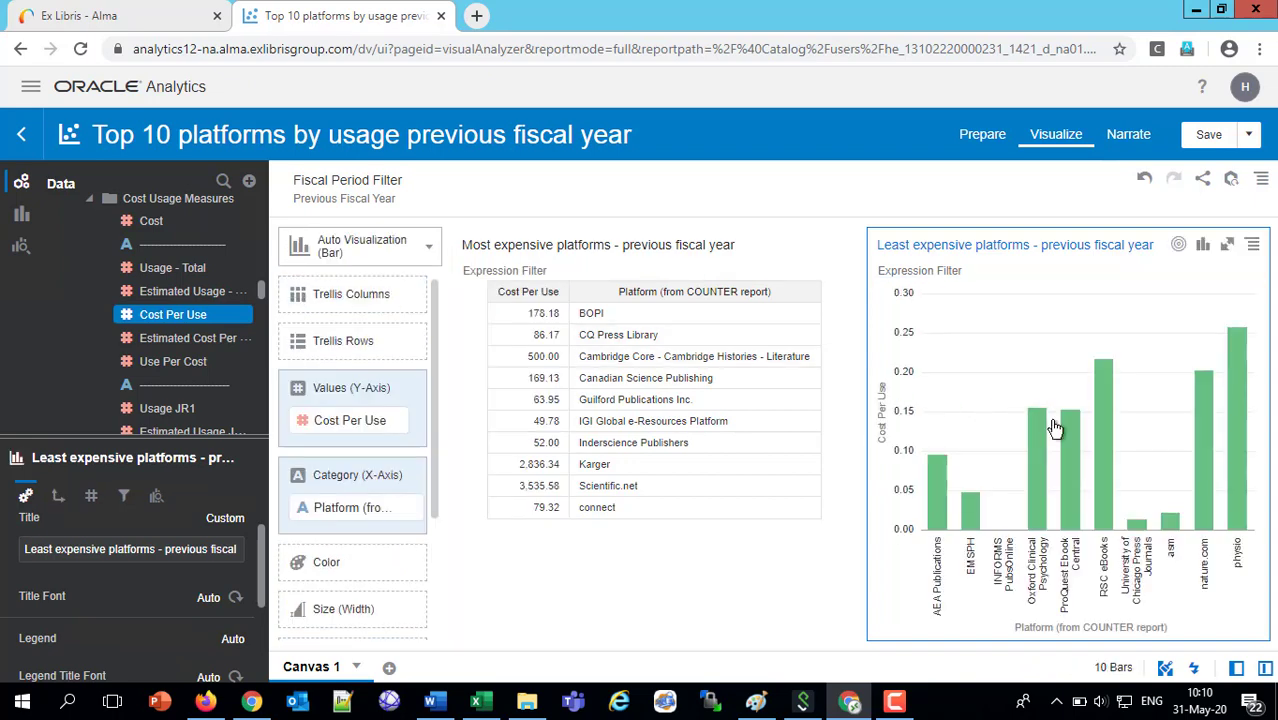
right_click(1101, 432)
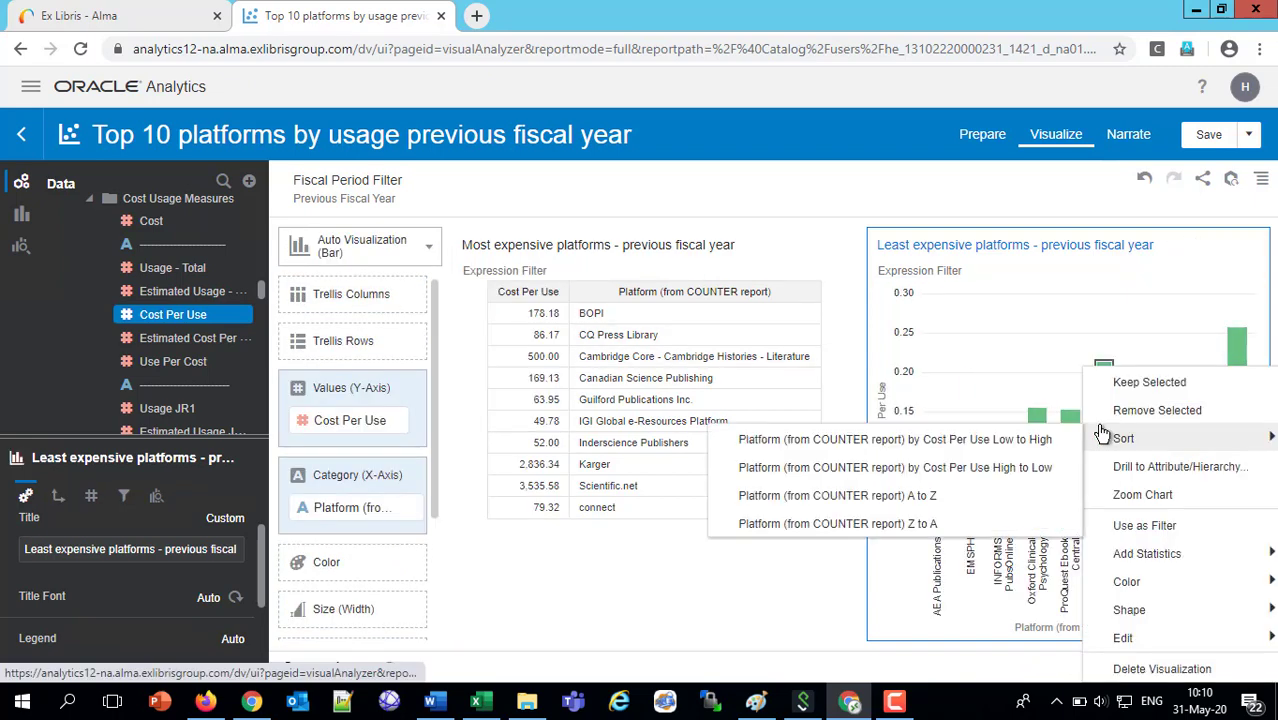
click(968, 440)
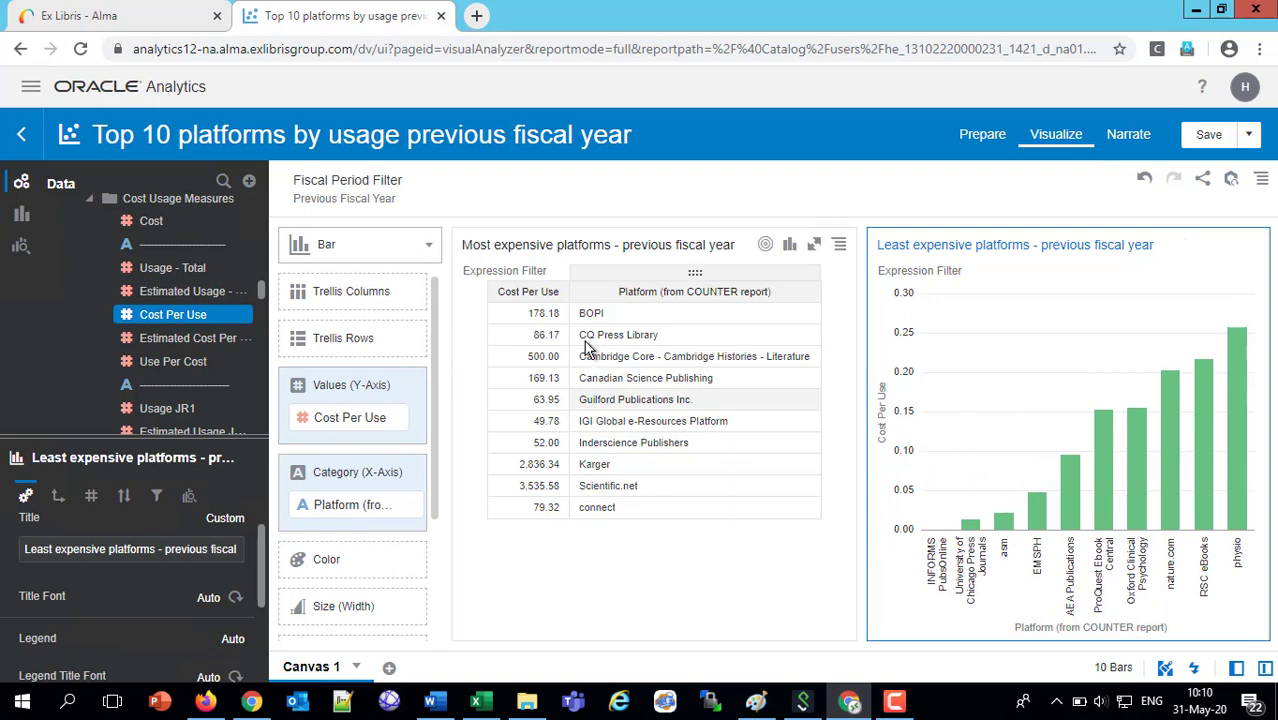
Change the most expensive platforms table to the automatic bar visualization and sort platforms by Cost Per Use high to low
click(449, 282)
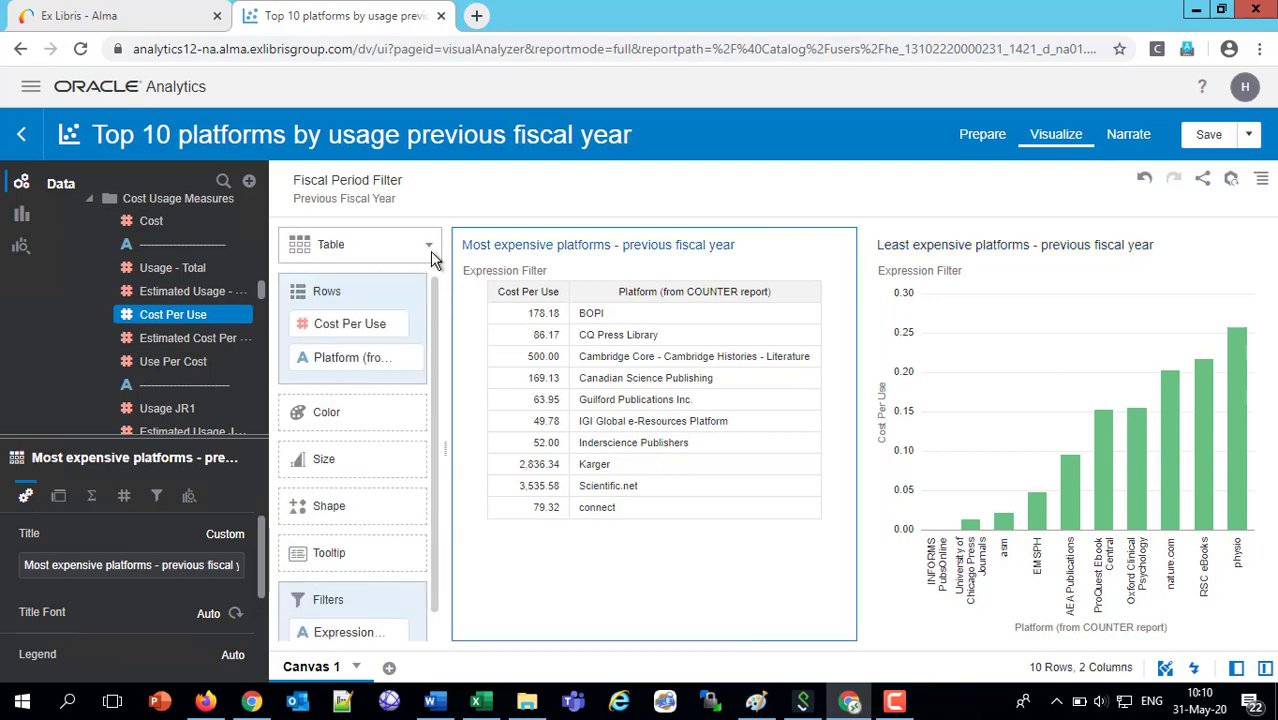
click(428, 246)
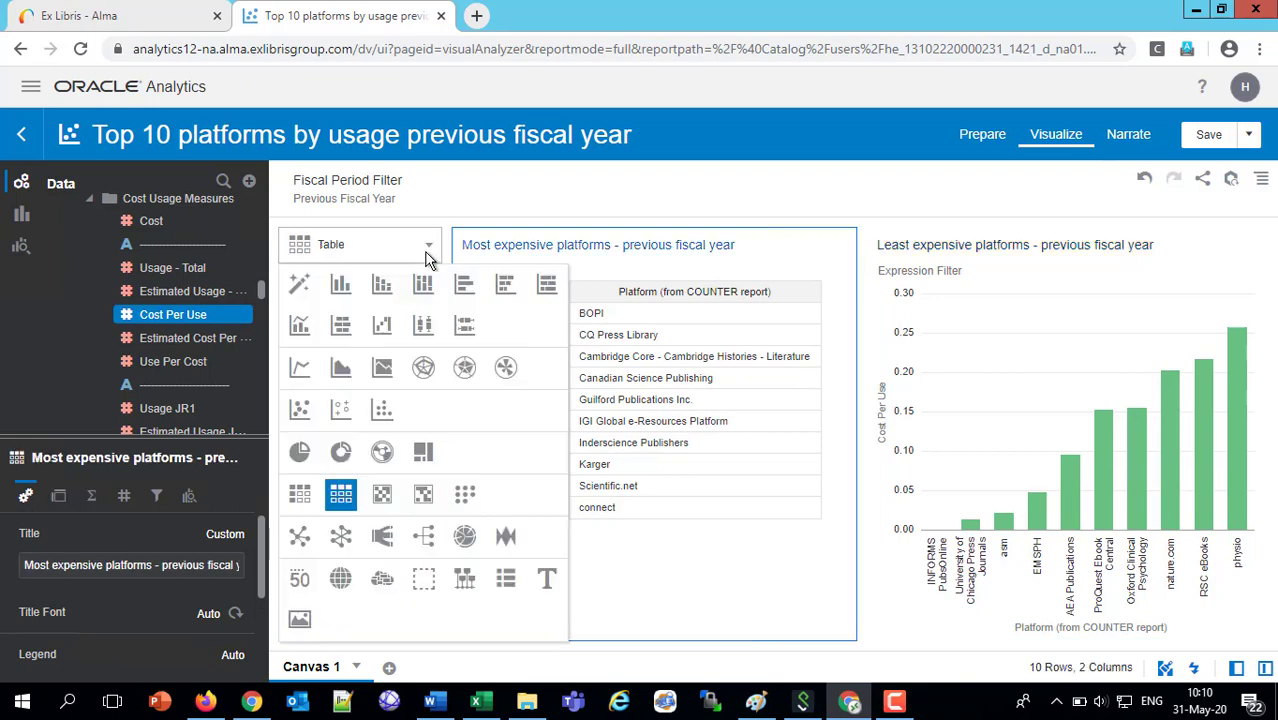
click(300, 285)
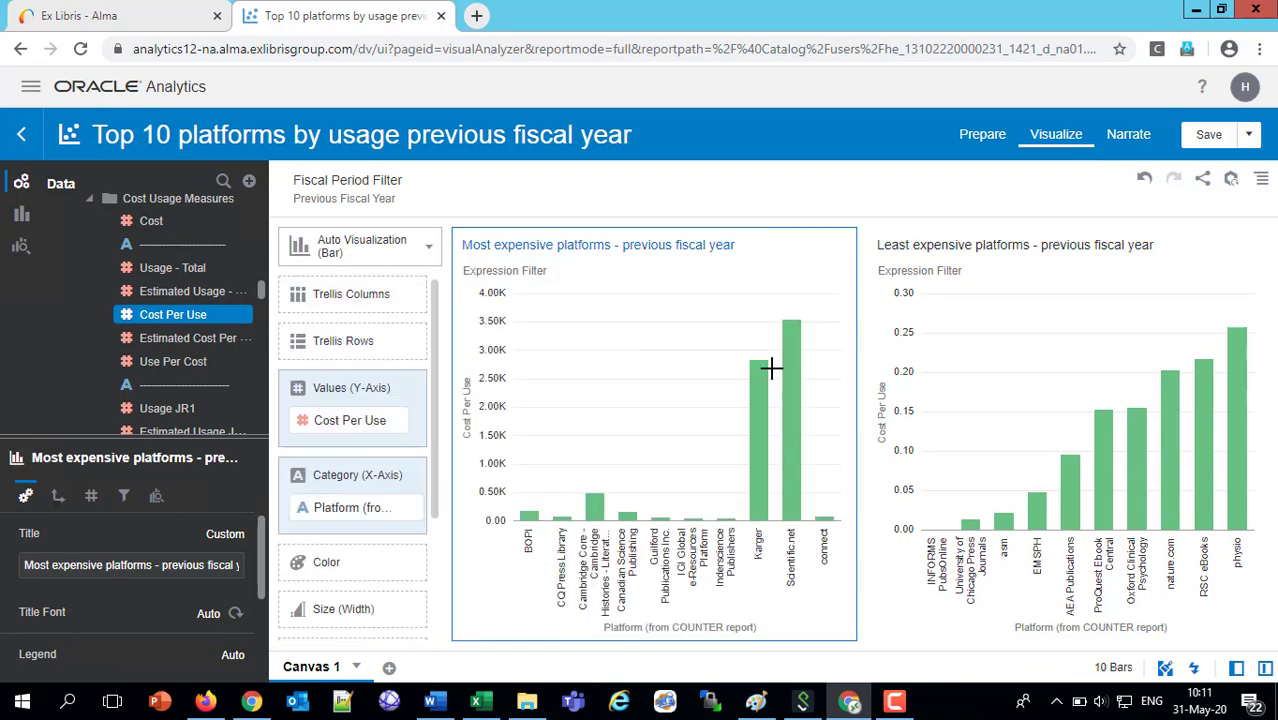
right_click(760, 385)
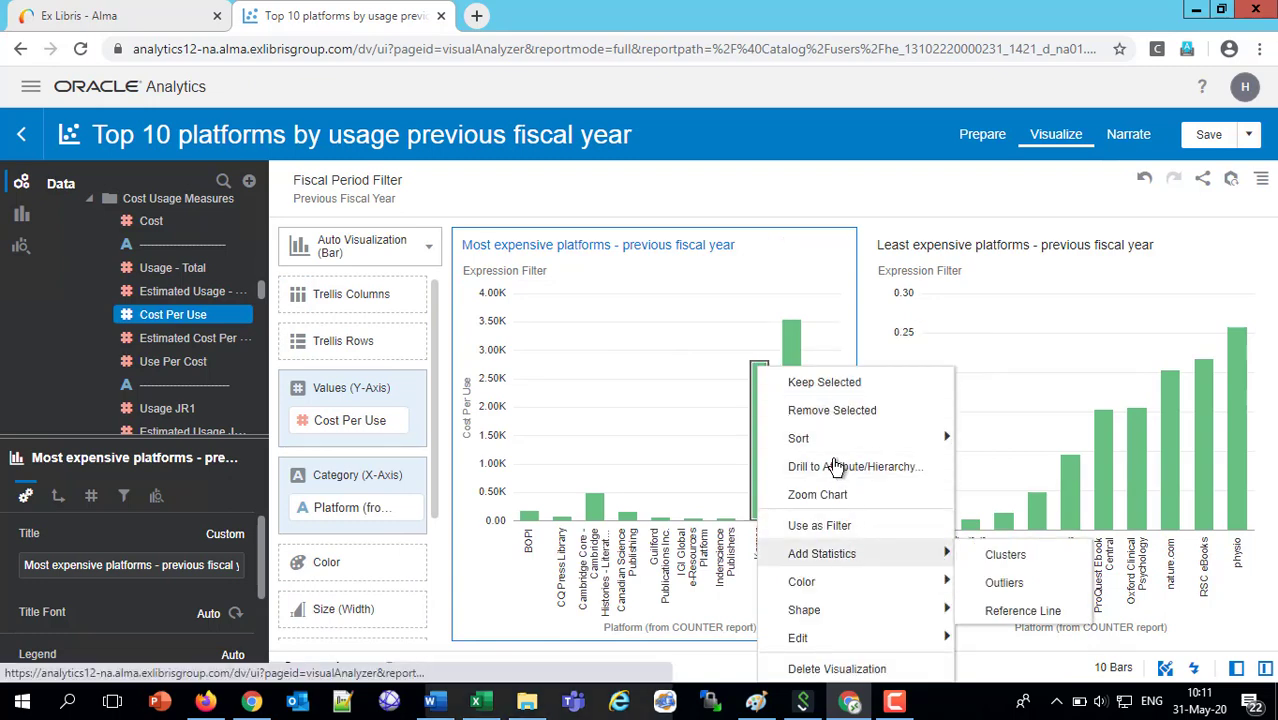
mouse_move(827, 440)
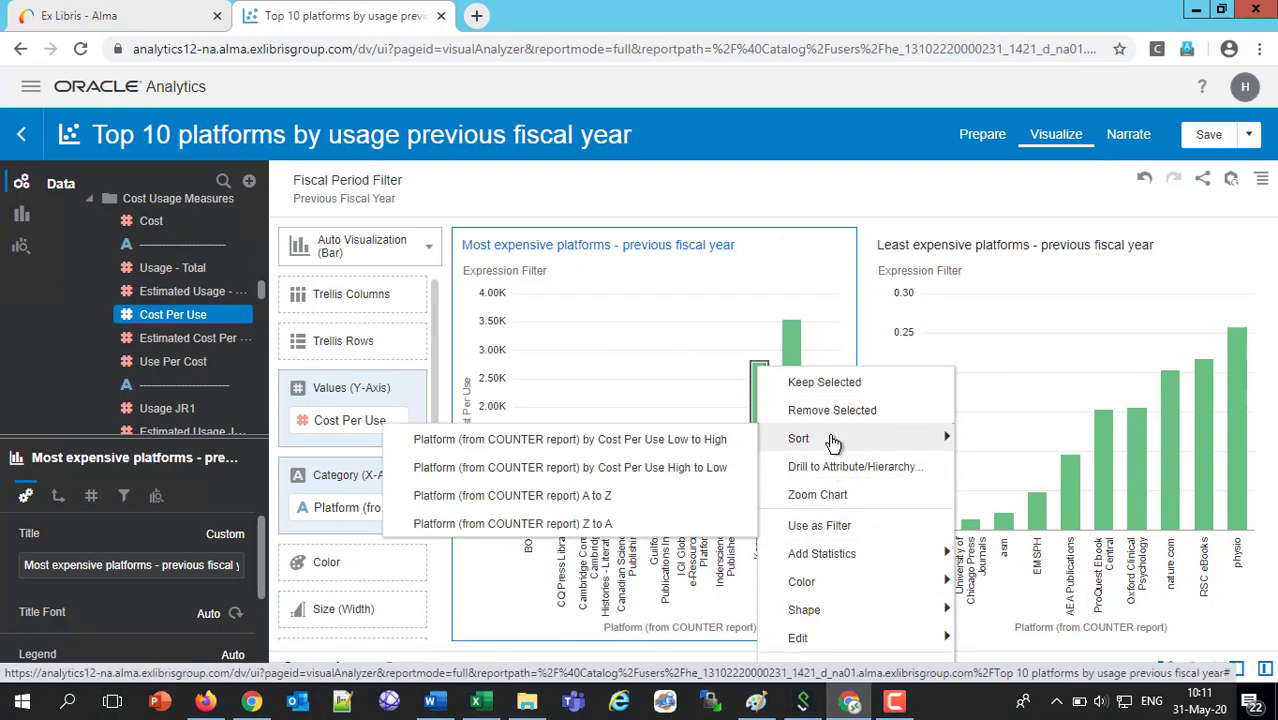
click(568, 470)
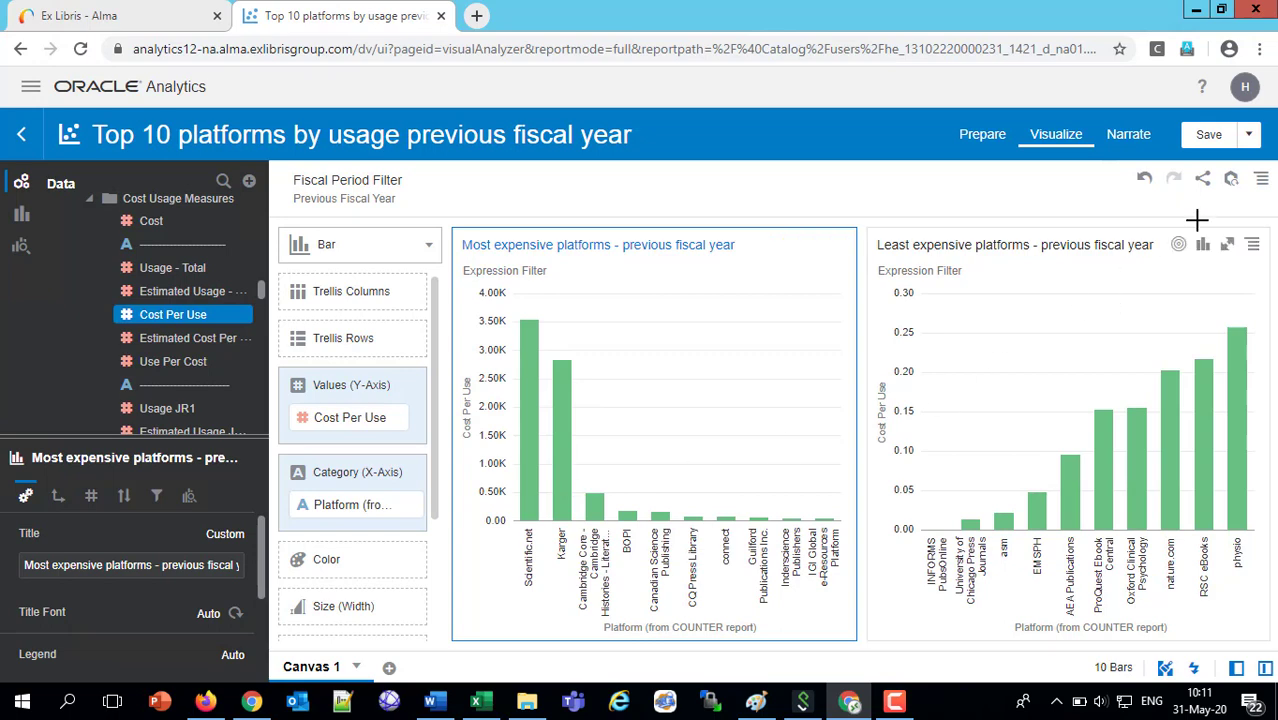
Save the project as a copy named "Most and least expensive platforms by cost usage - previous fiscal year" in My Folders
click(1248, 134)
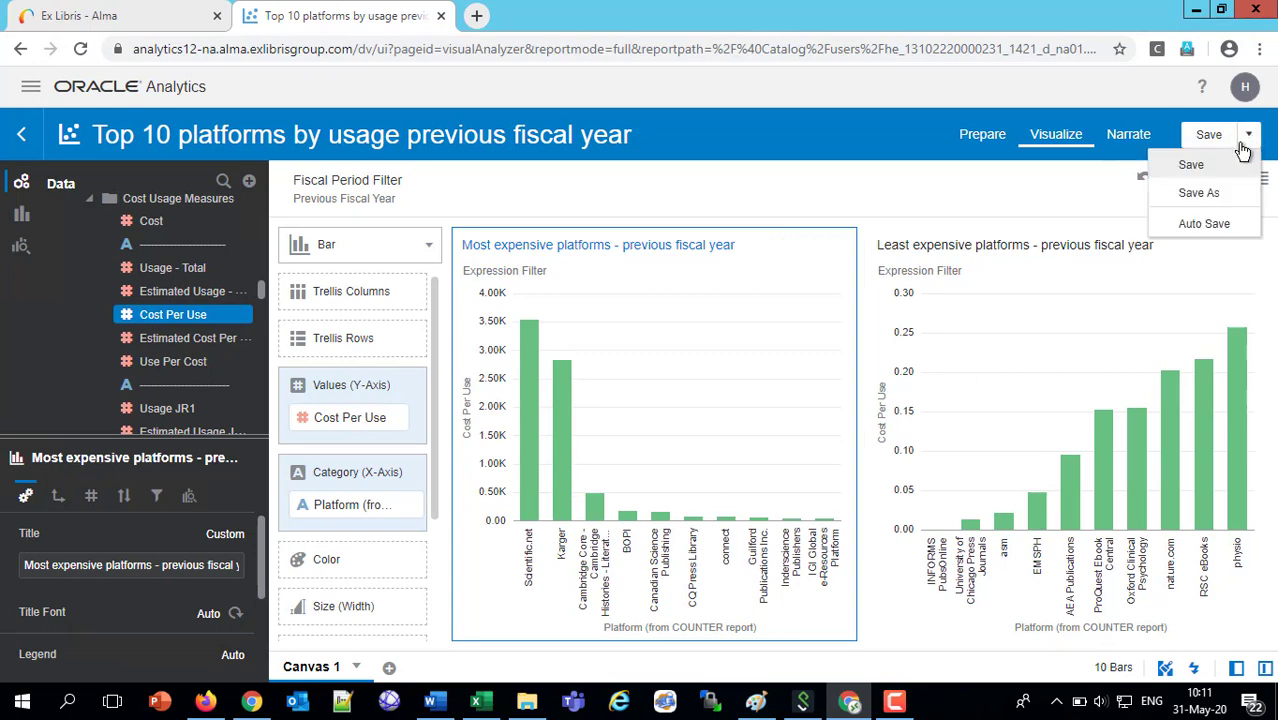
click(1199, 194)
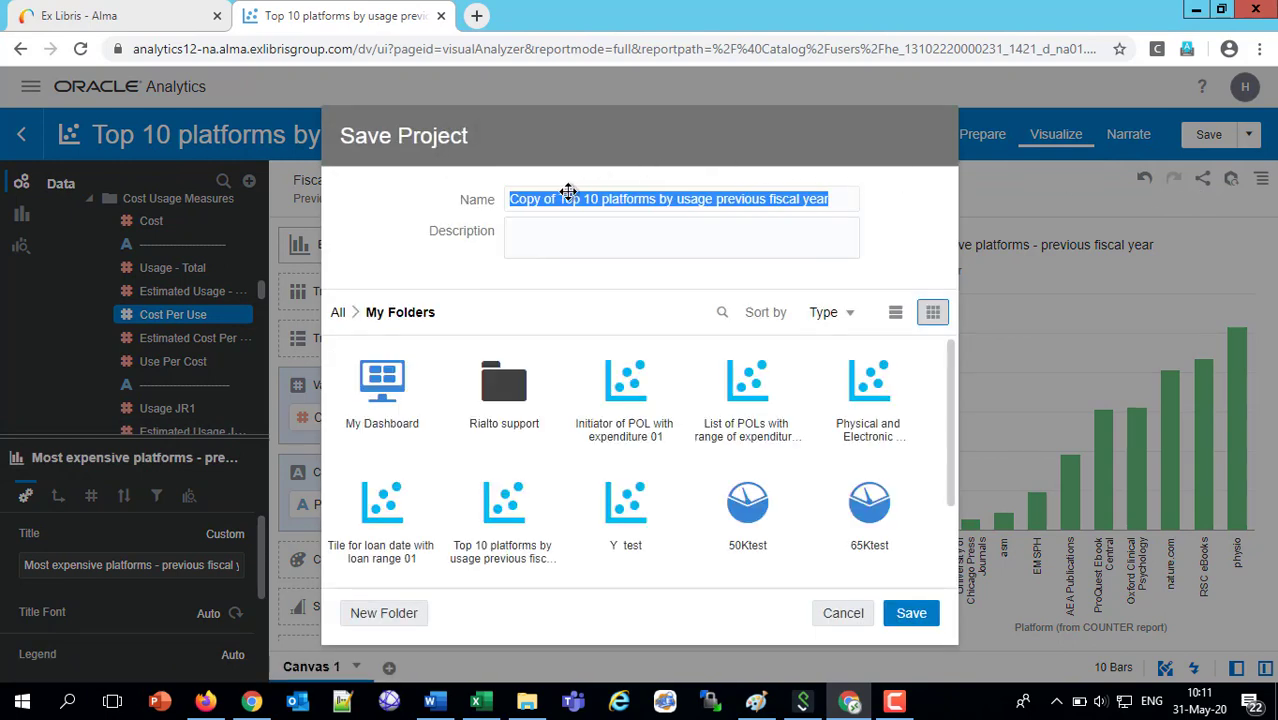
click(562, 201)
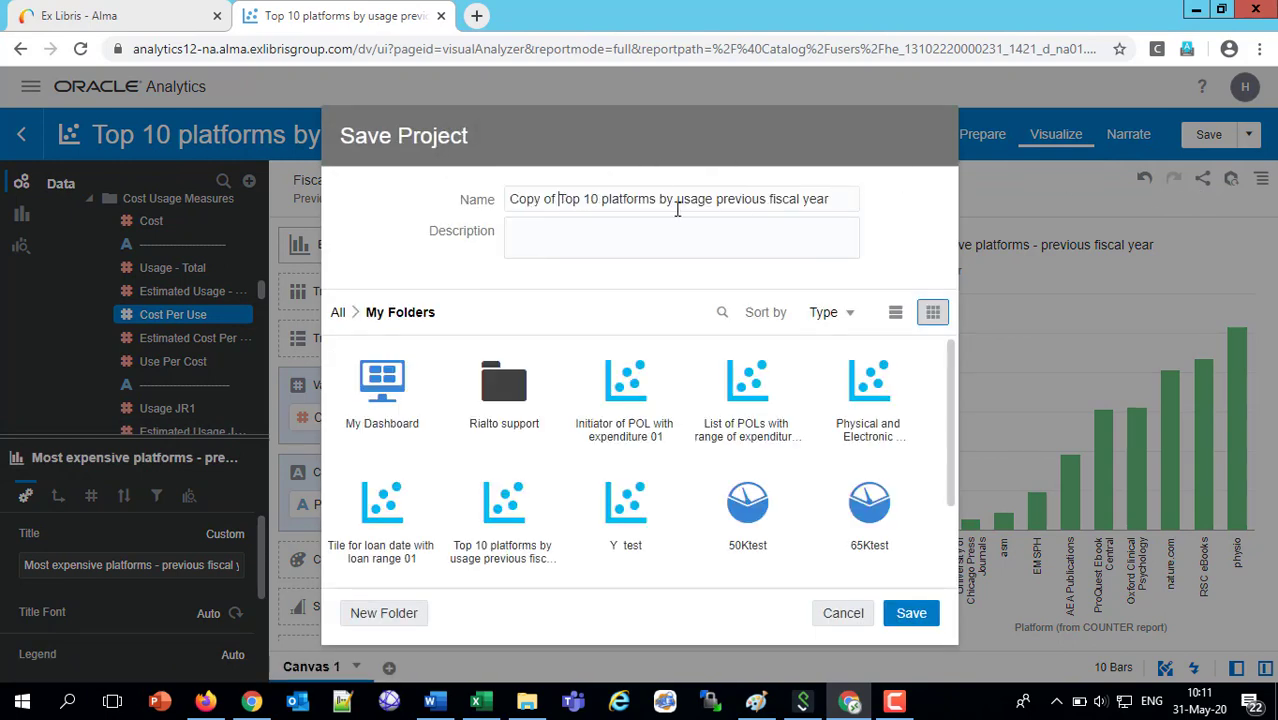
drag(713, 199, 422, 200)
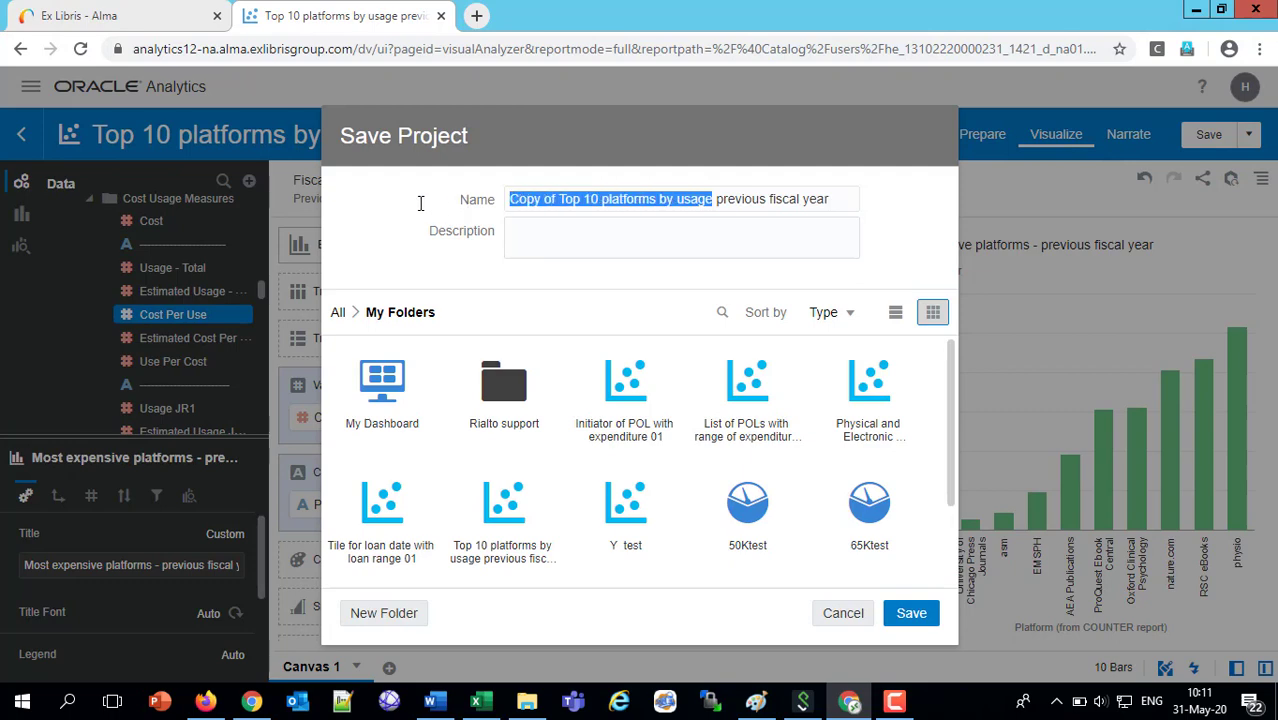
text(Most and le)
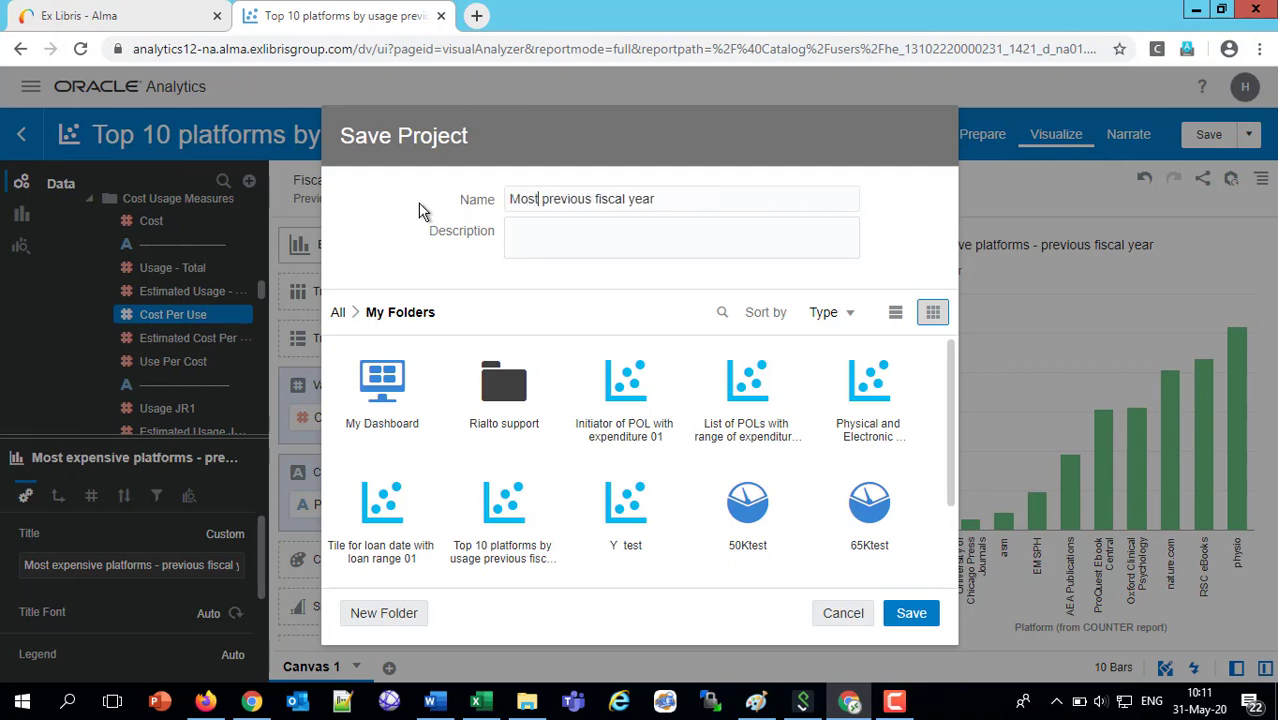
text(ast expe)
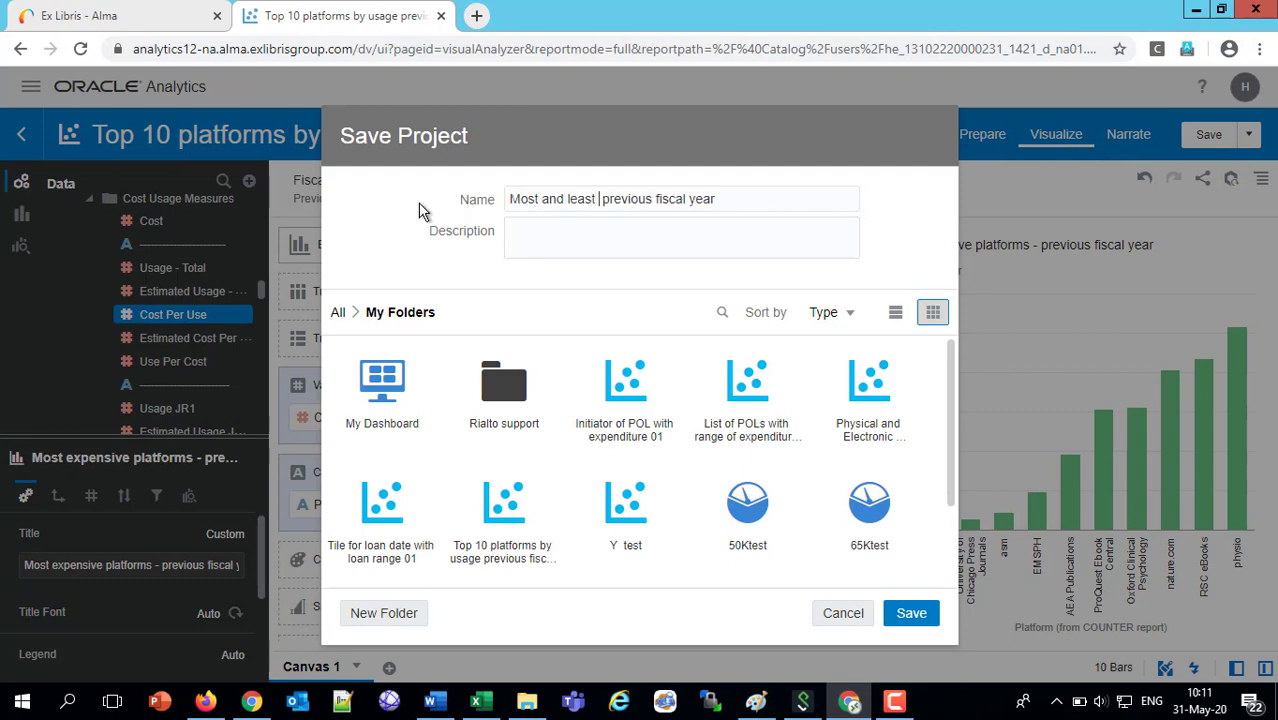
text(nsive )
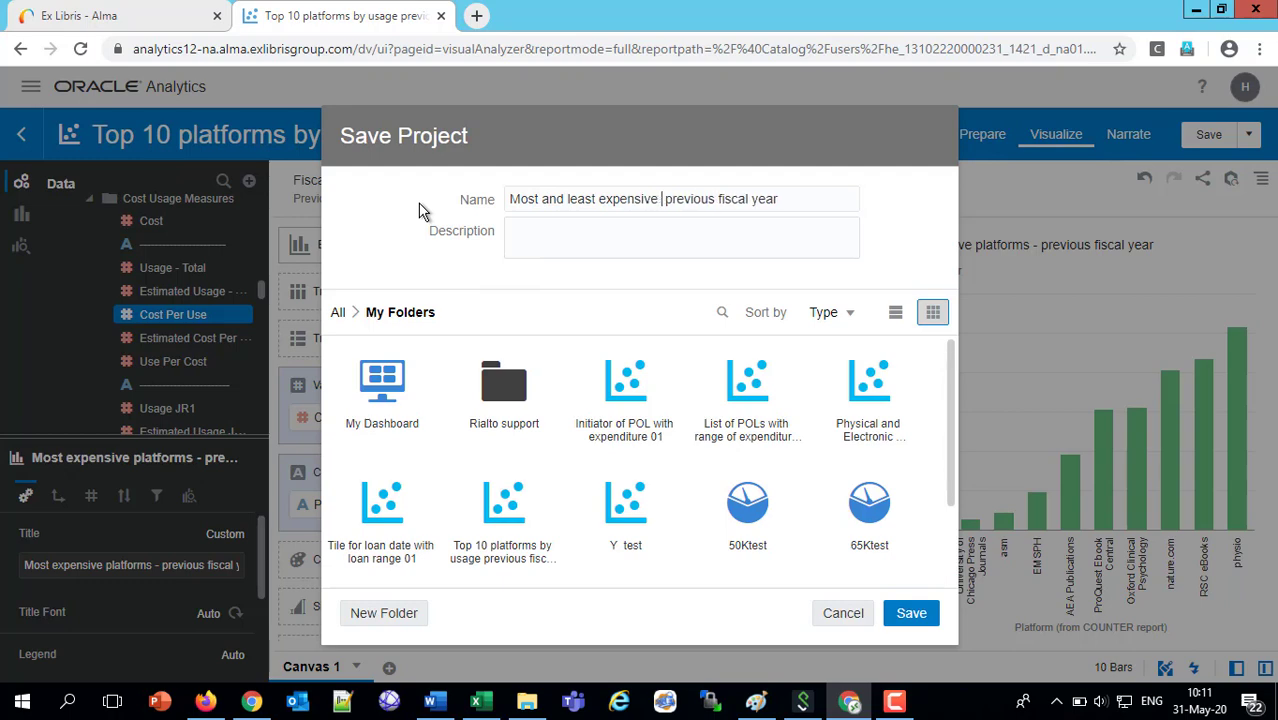
text(platfgorms)
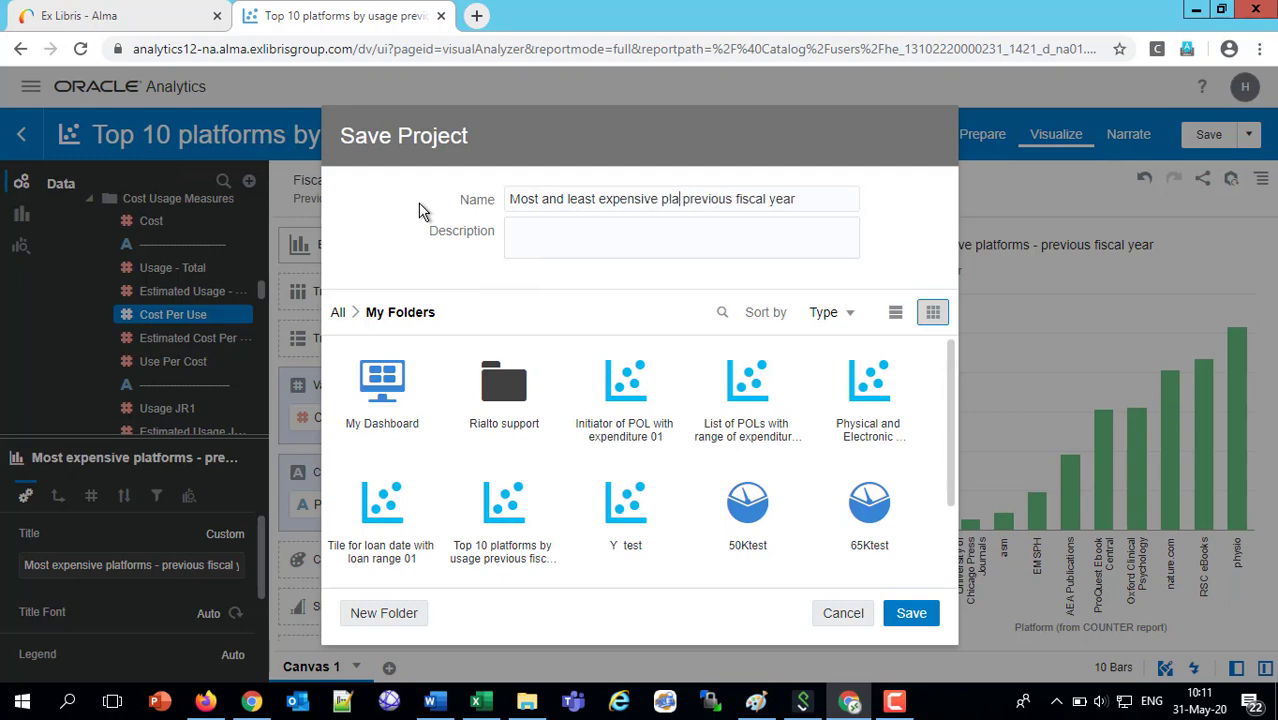
text( by cost )
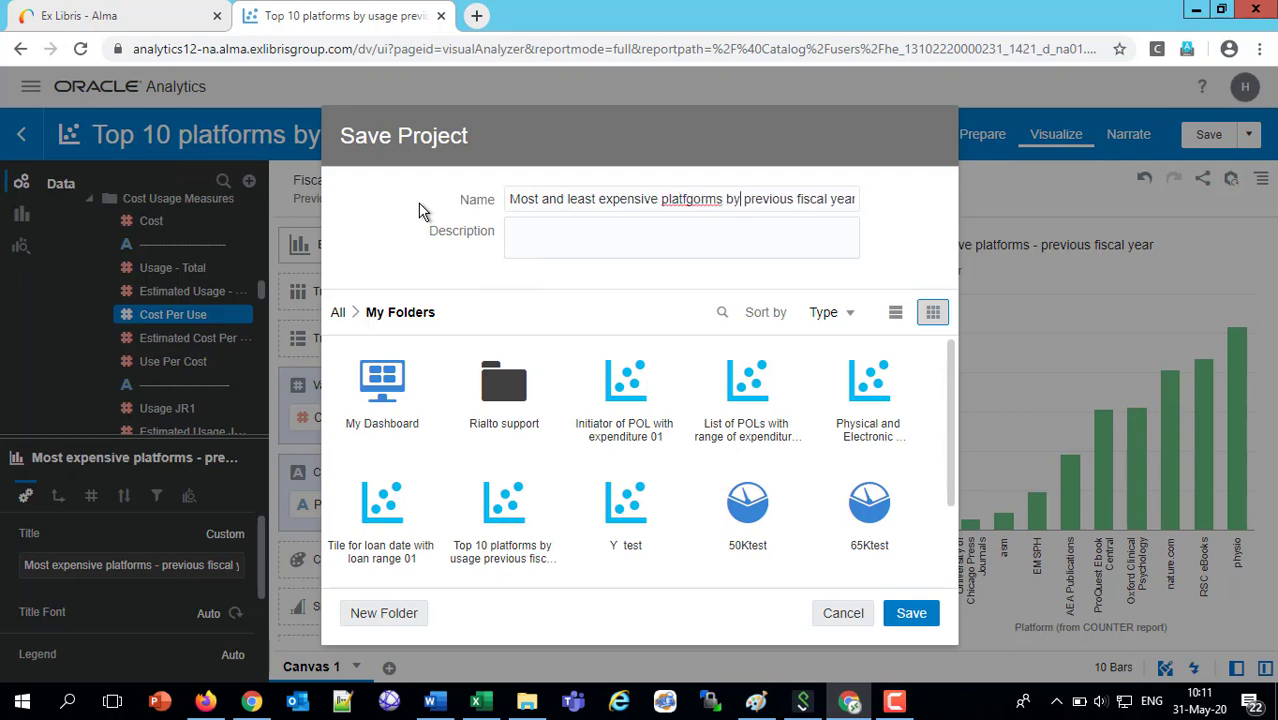
text(usage )
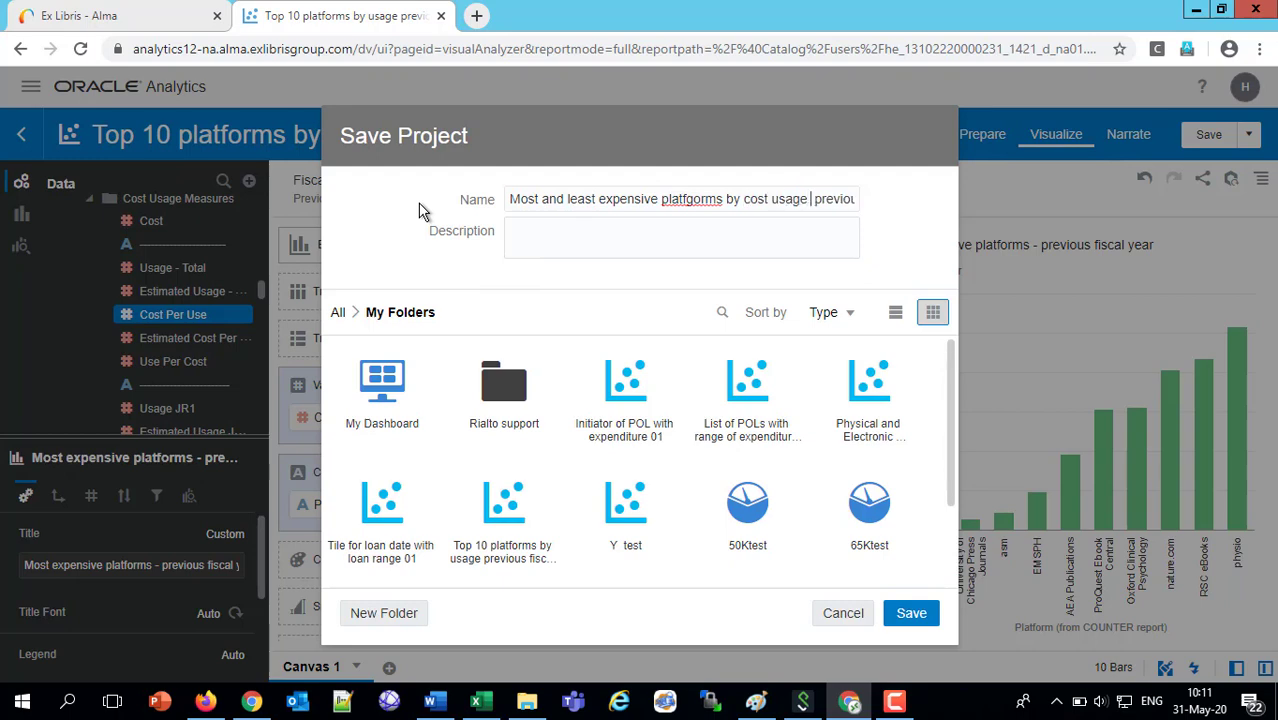
text(-)
drag(685, 199, 693, 199)
key(BackSpace)
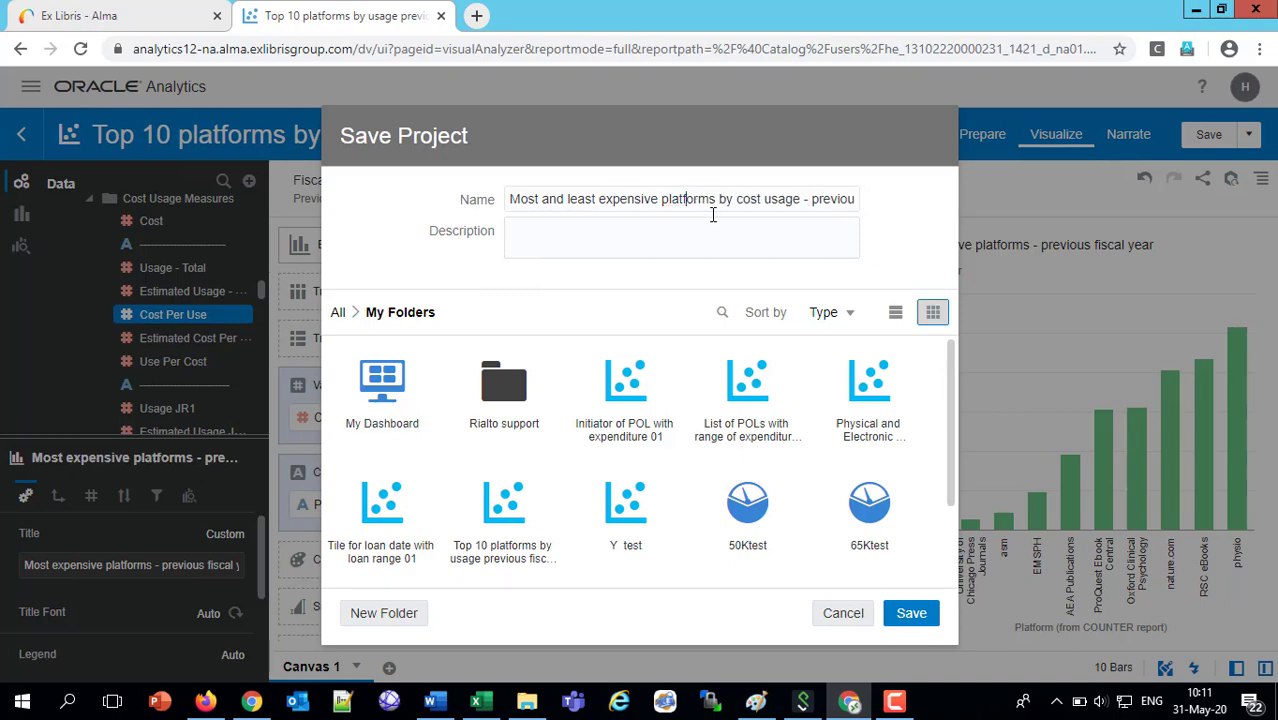
click(911, 619)
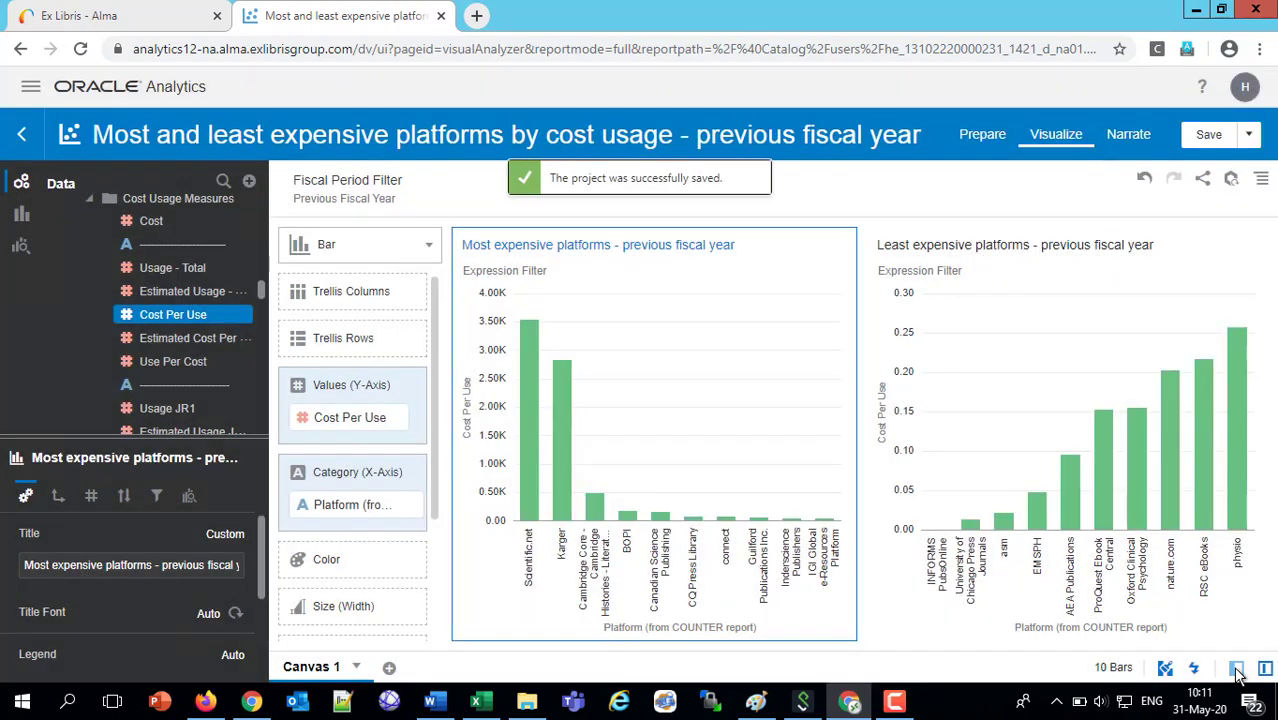
Hide the data pane and export the active canvas as an Acrobat (pdf) file in A4 (210mm x 297mm) size
click(1237, 670)
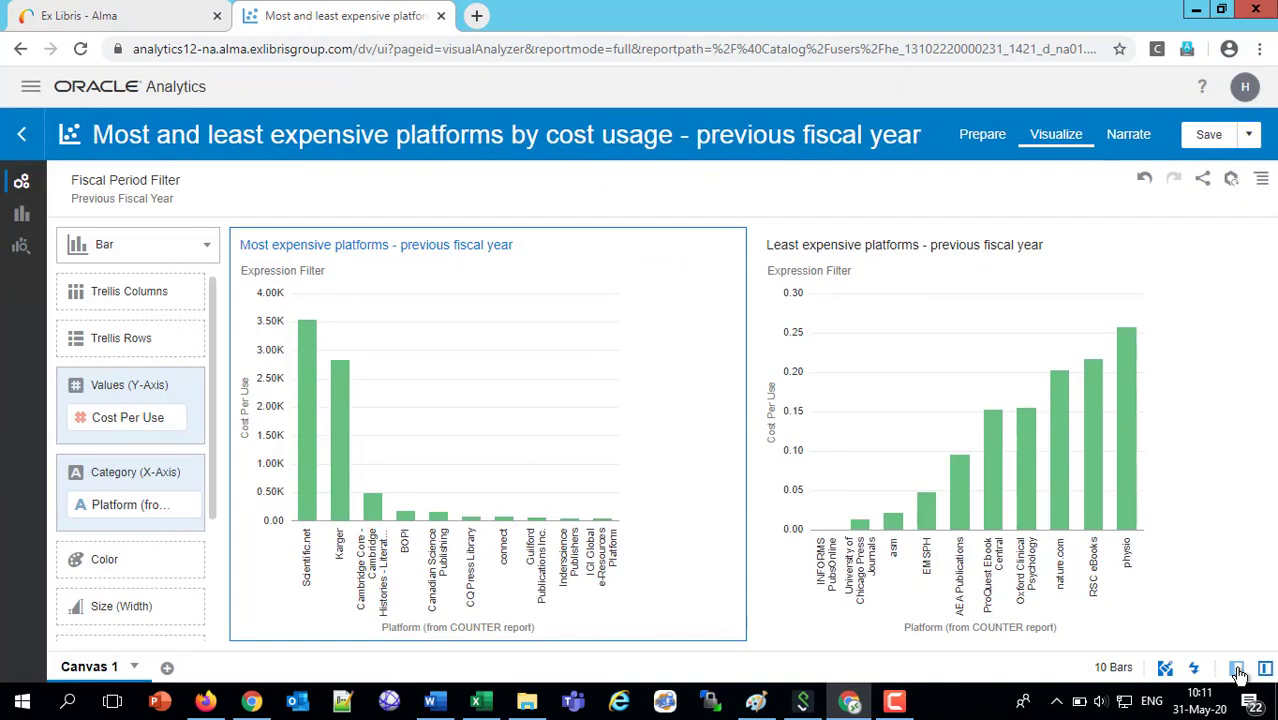
mouse_move(1094, 488)
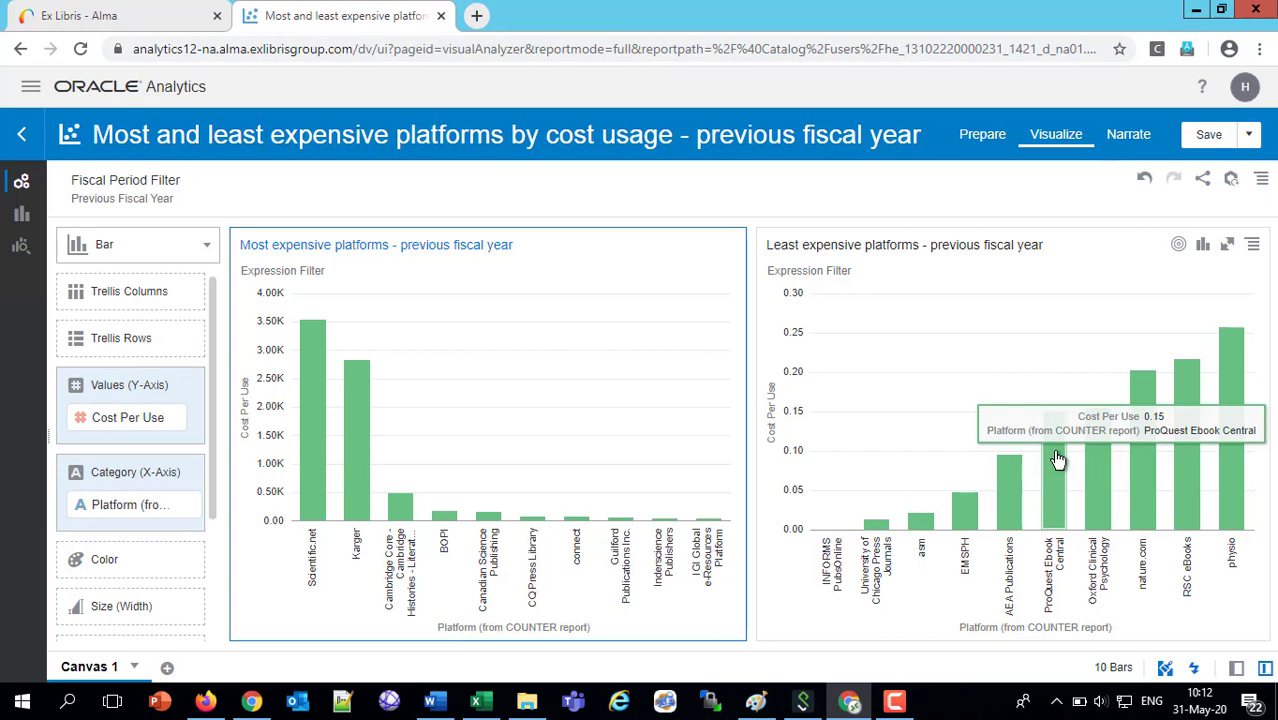
click(1203, 182)
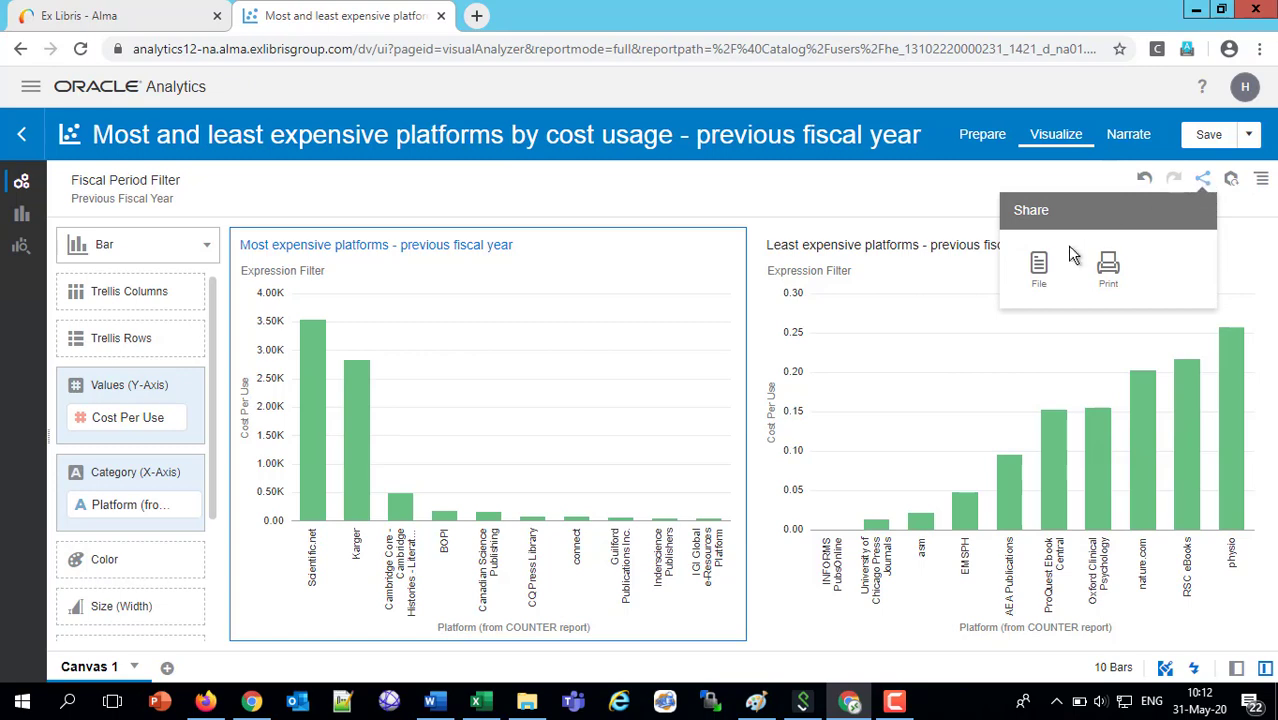
click(1039, 266)
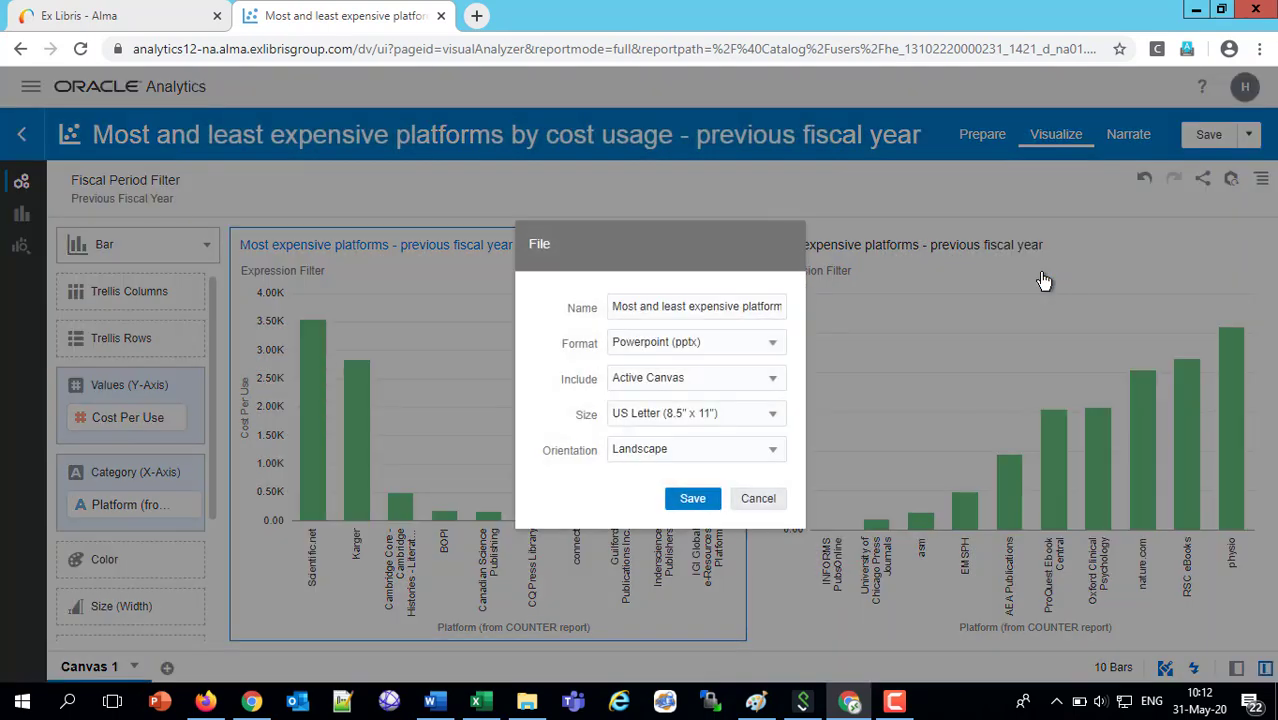
click(690, 345)
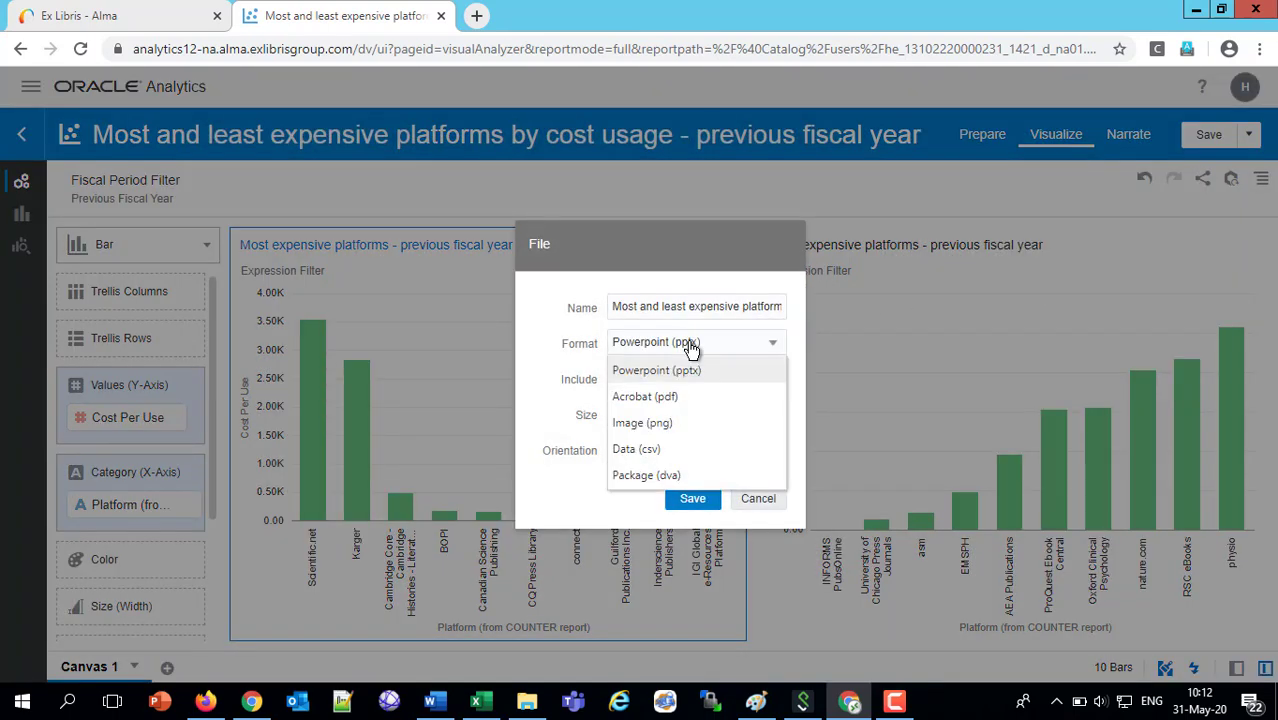
click(668, 400)
click(692, 418)
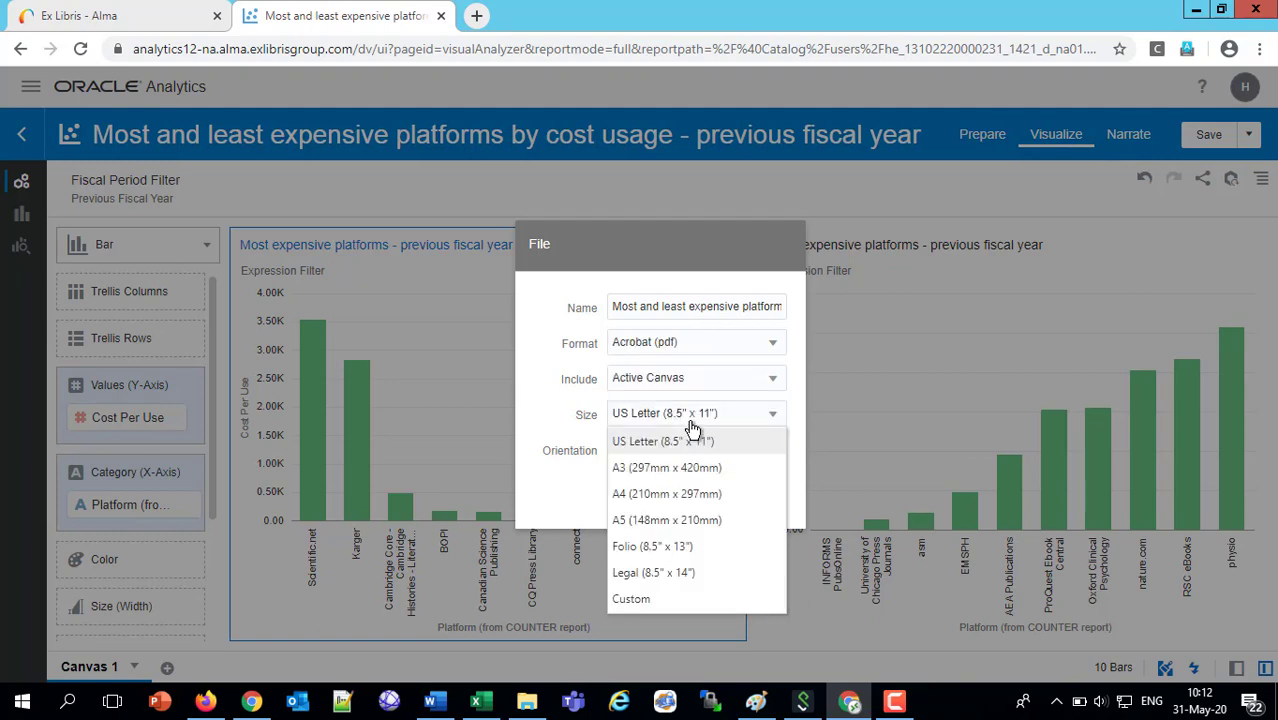
click(670, 494)
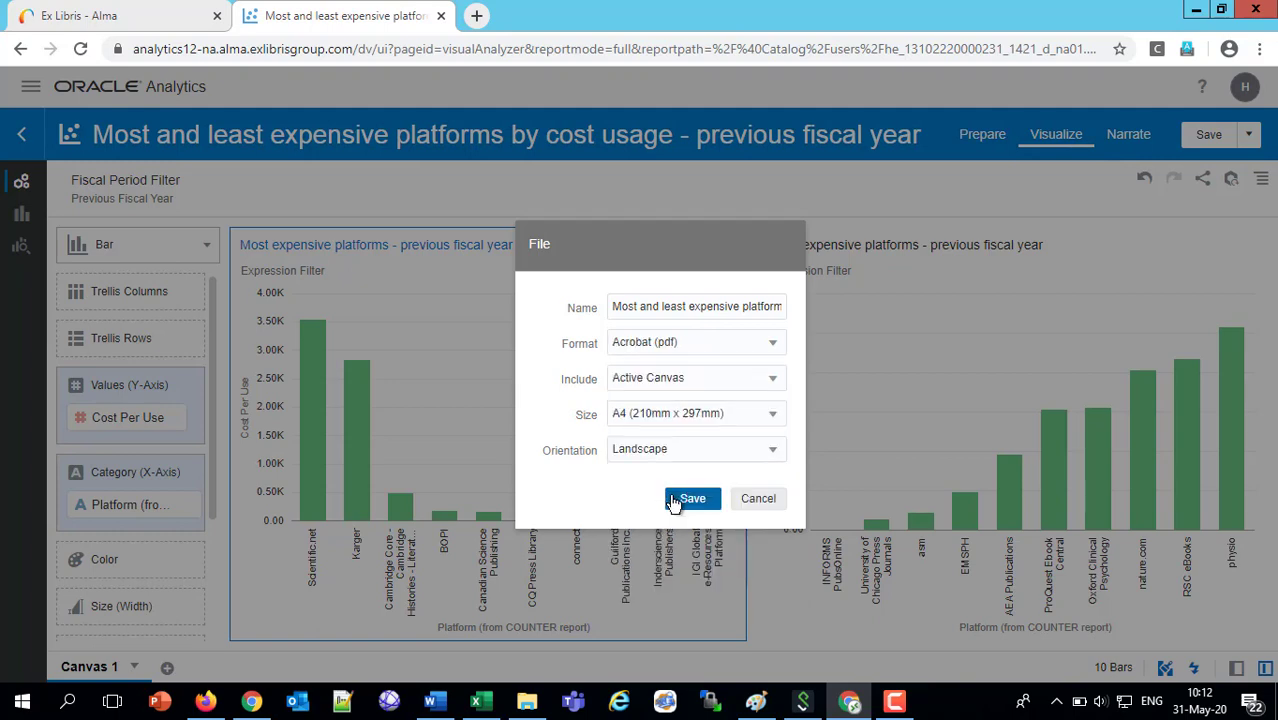
click(684, 500)
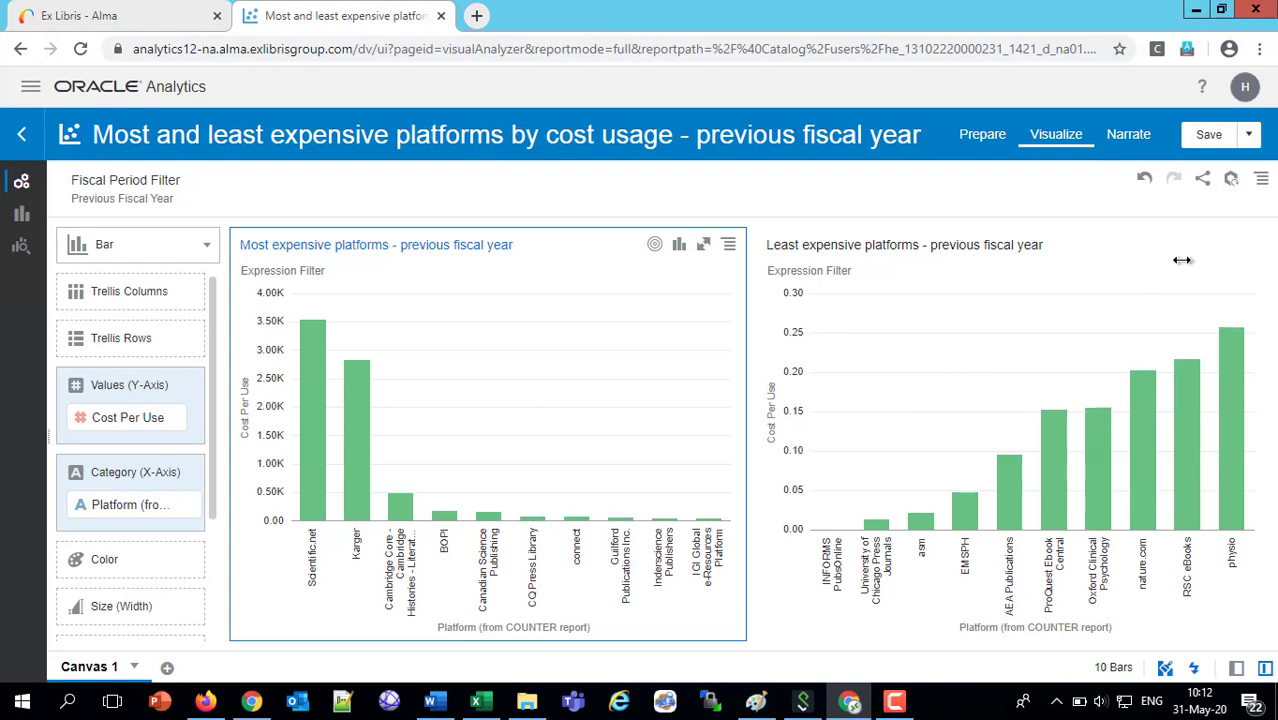
Save the exported PDF as "Most and least expensive platforms by cost usage - previous fiscal year" in C_Output and dismiss the download bar
click(1204, 186)
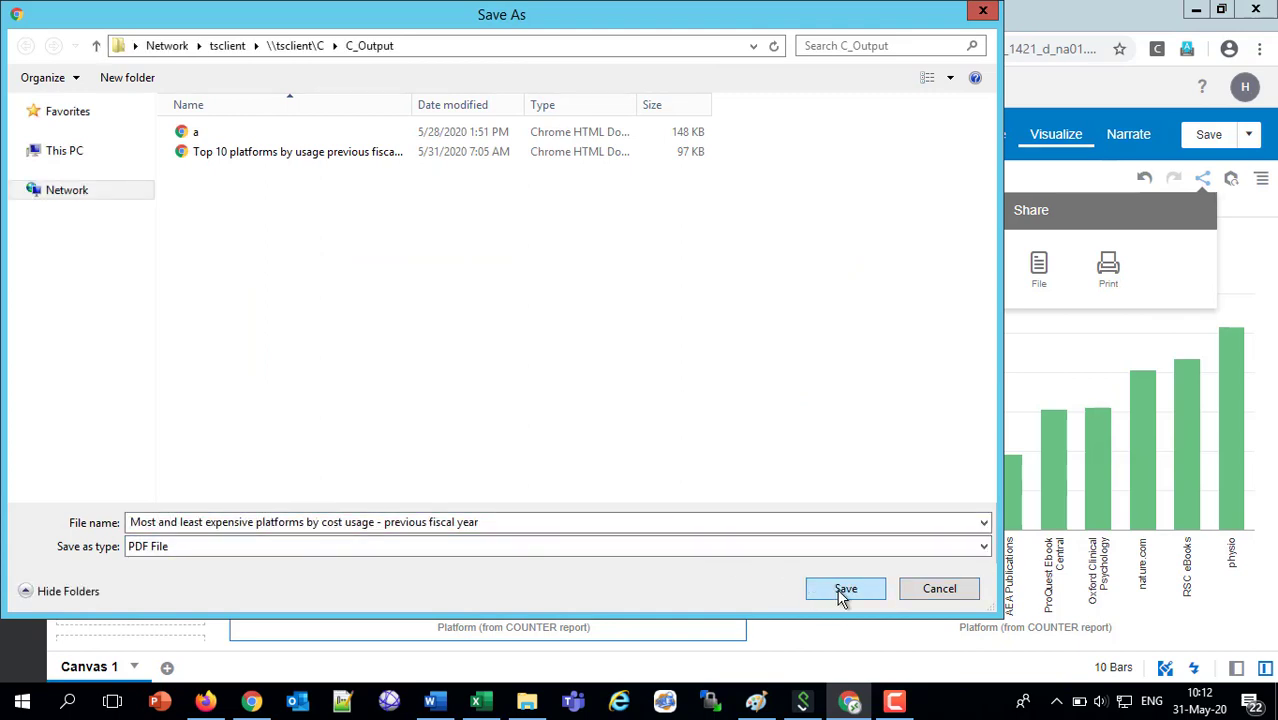
click(845, 590)
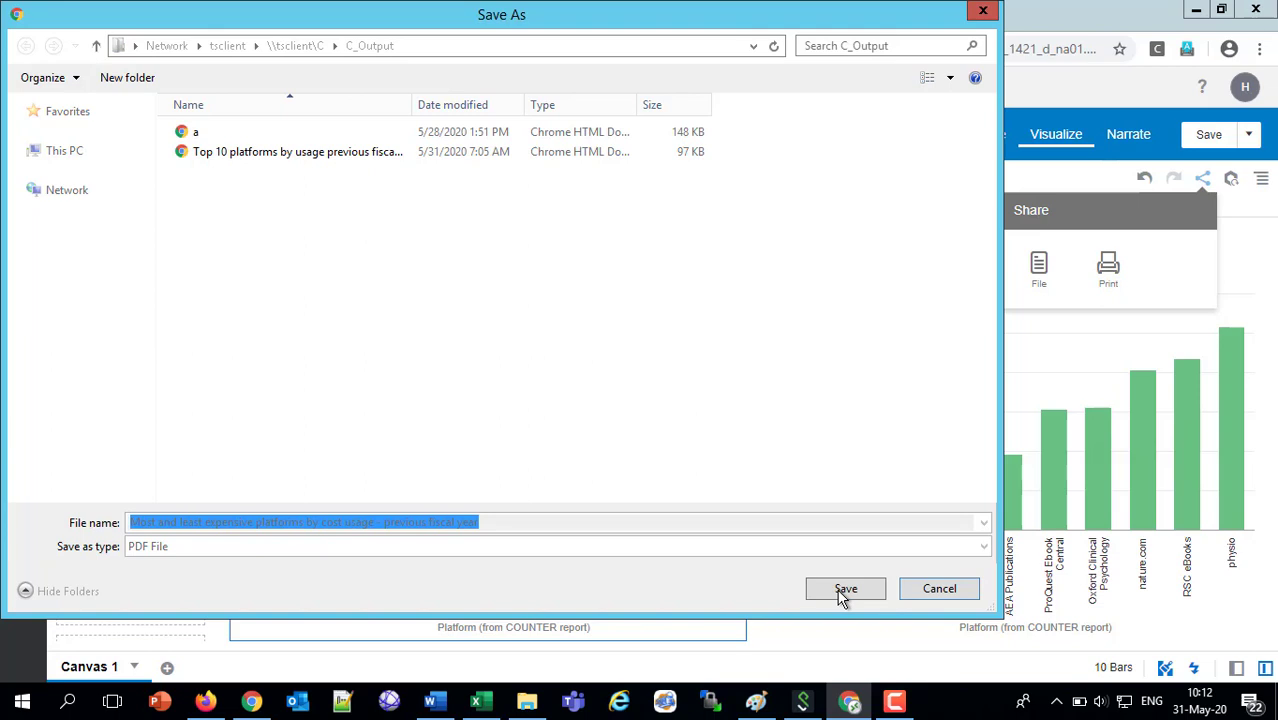
click(845, 590)
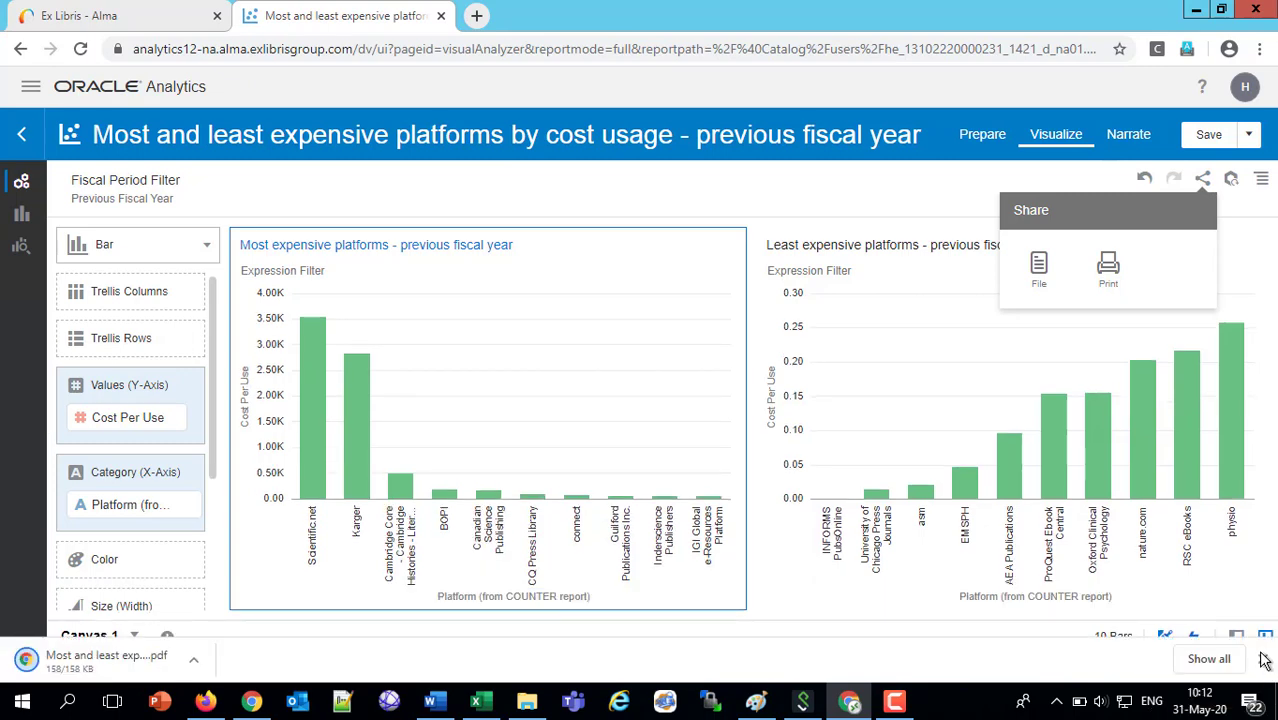
click(1263, 662)
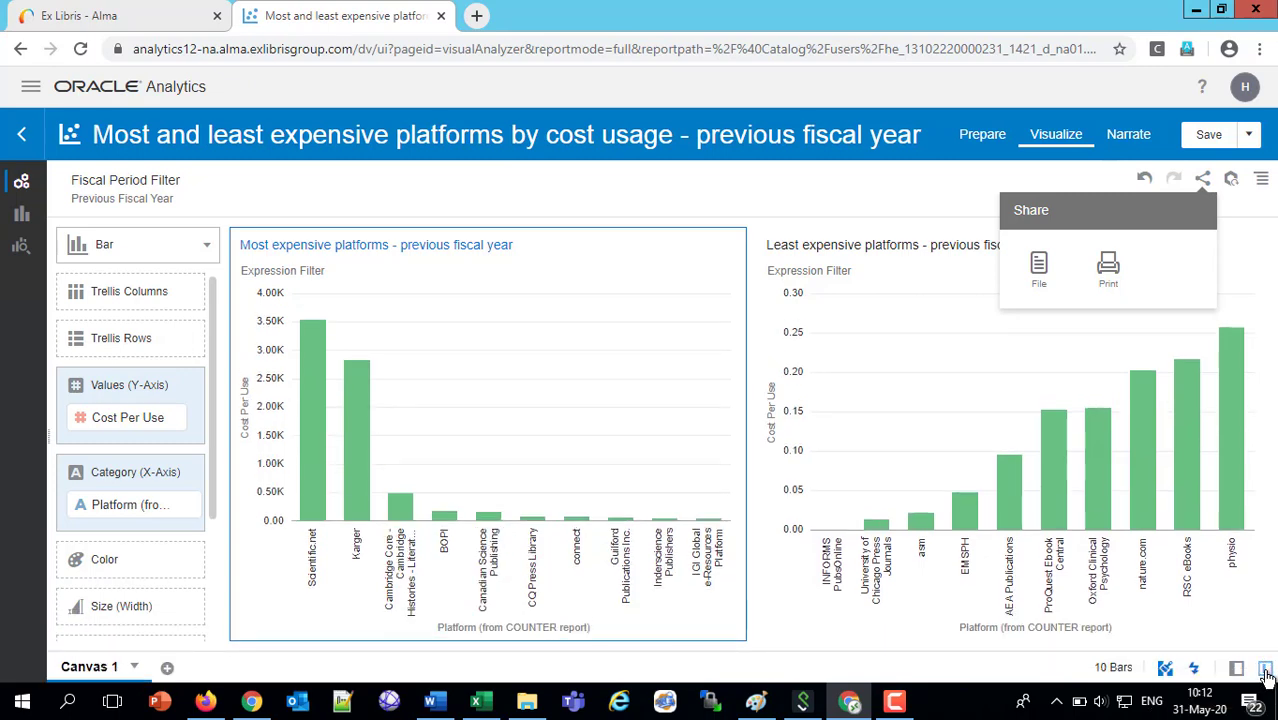
Toggle the data pane and the visualization grammar pane, ending with both hidden beside the two charts
click(1265, 669)
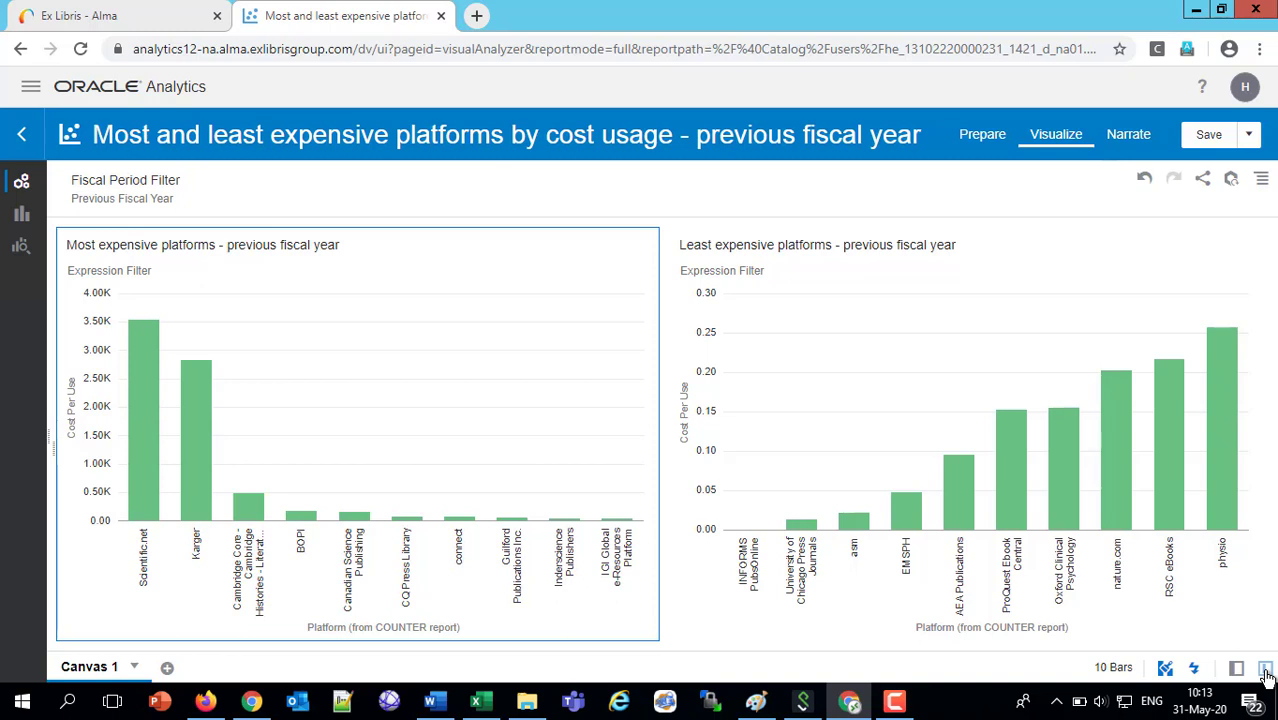
click(1265, 669)
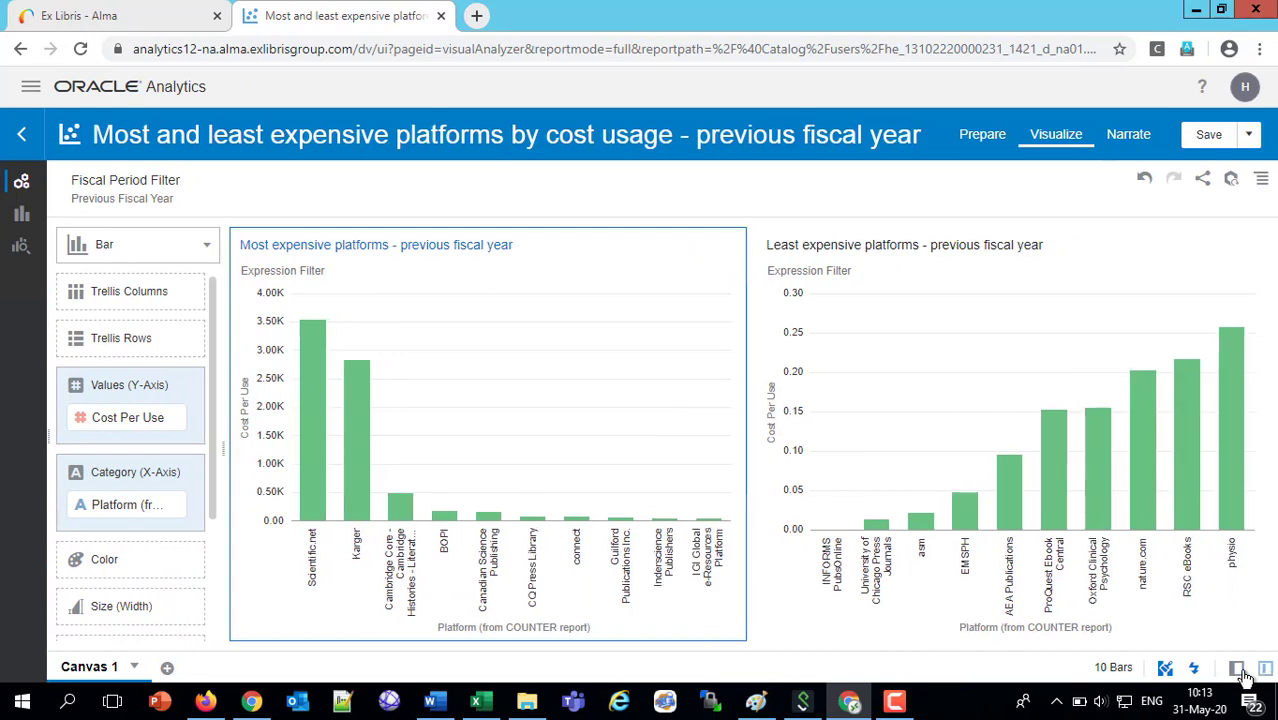
click(1241, 672)
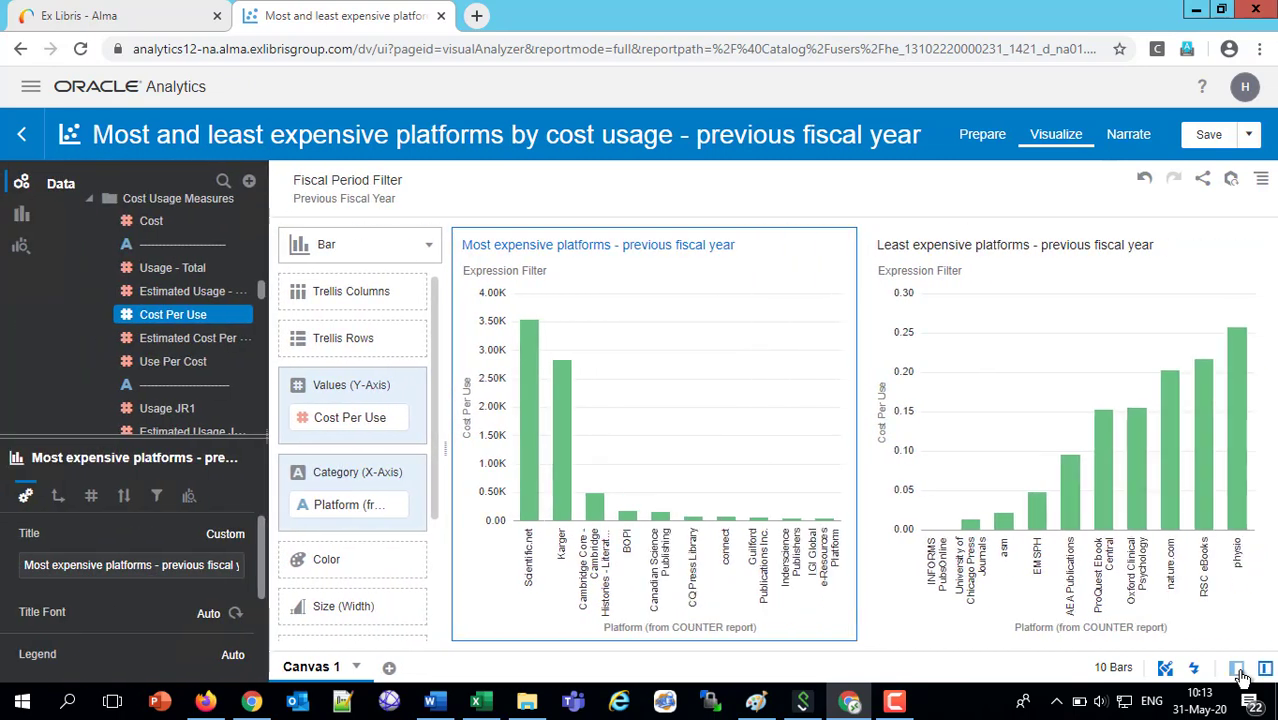
click(1265, 669)
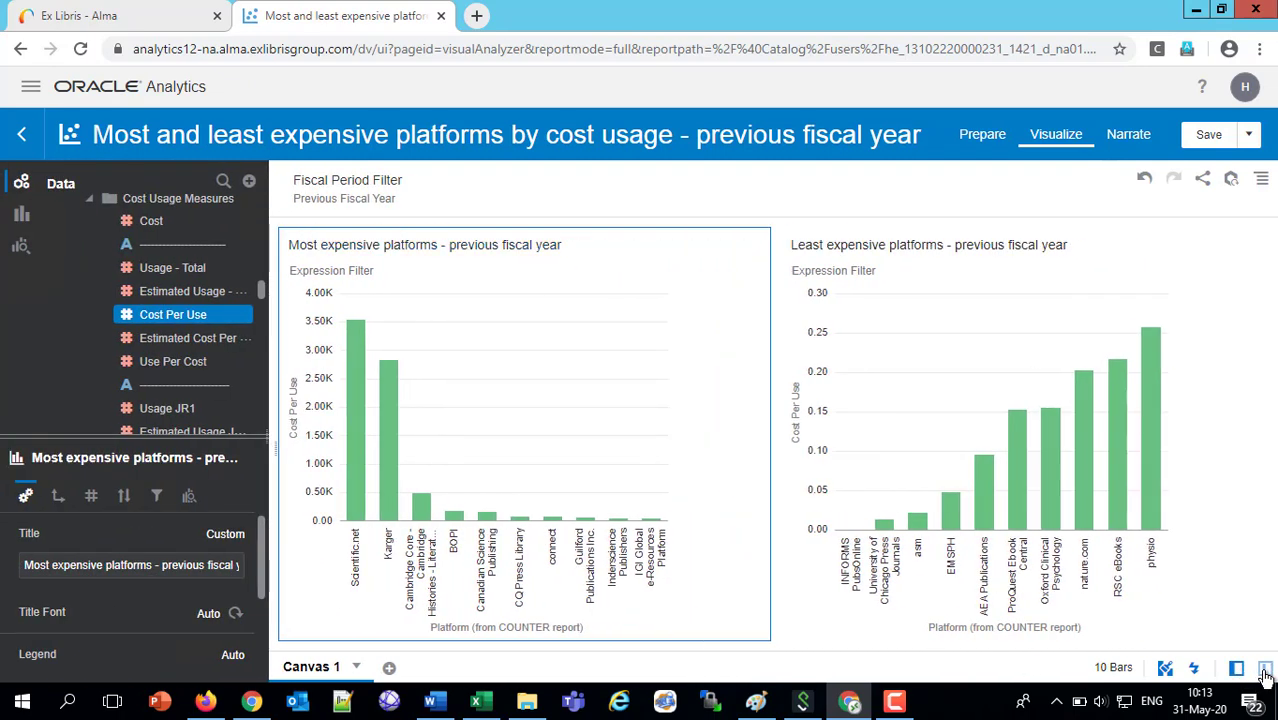
click(1239, 671)
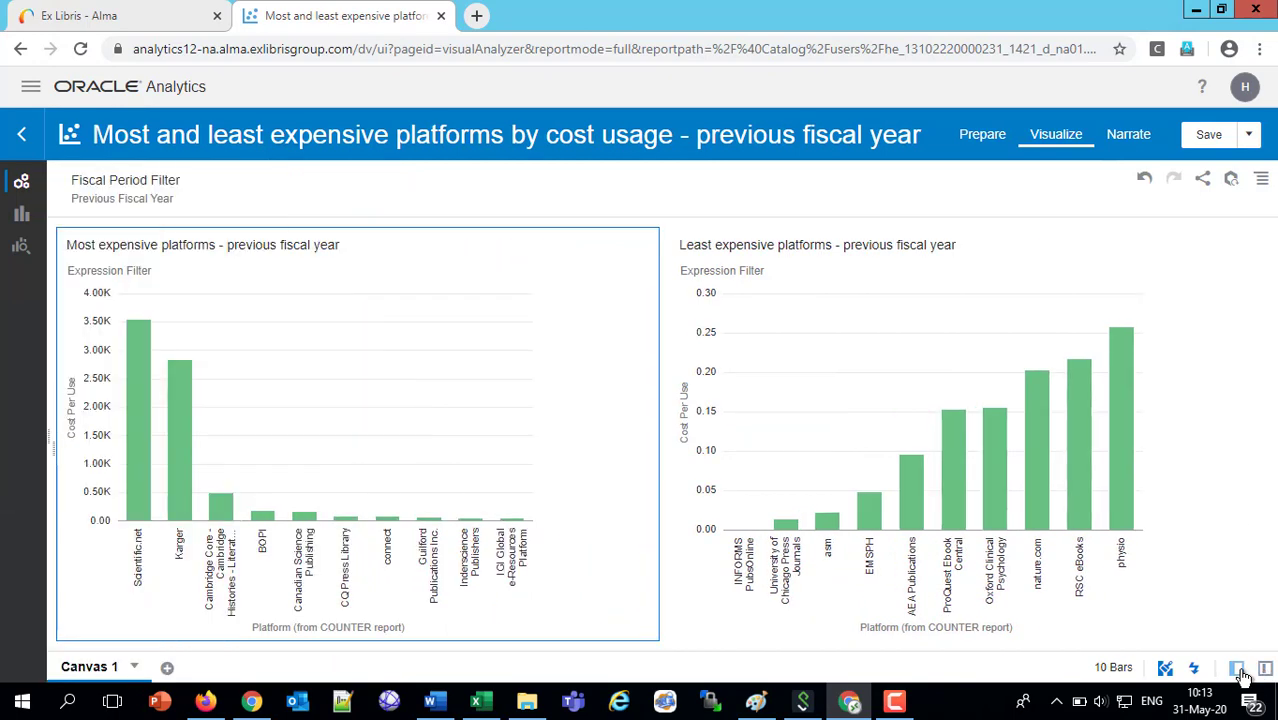
Switch to File Explorer, open the most and least expensive platforms PDF from C_Output, and review its two charts with the tools pane collapsed
click(527, 703)
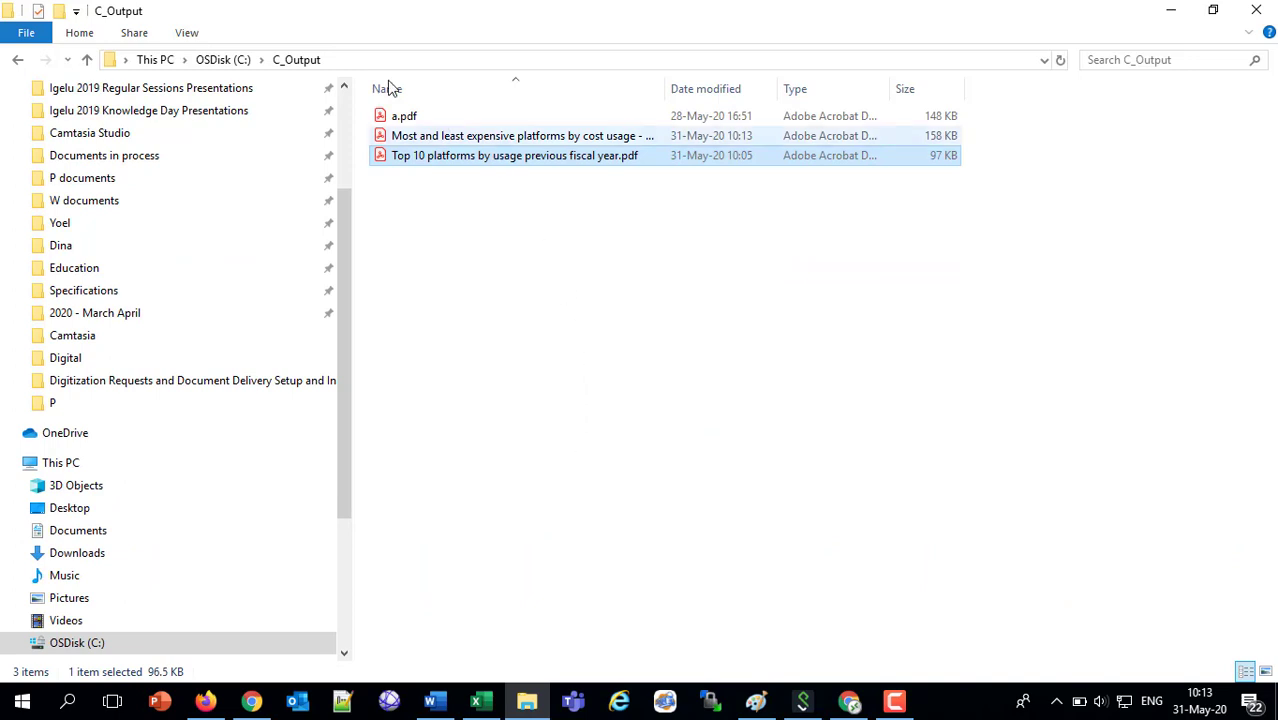
click(537, 142)
double_click(542, 137)
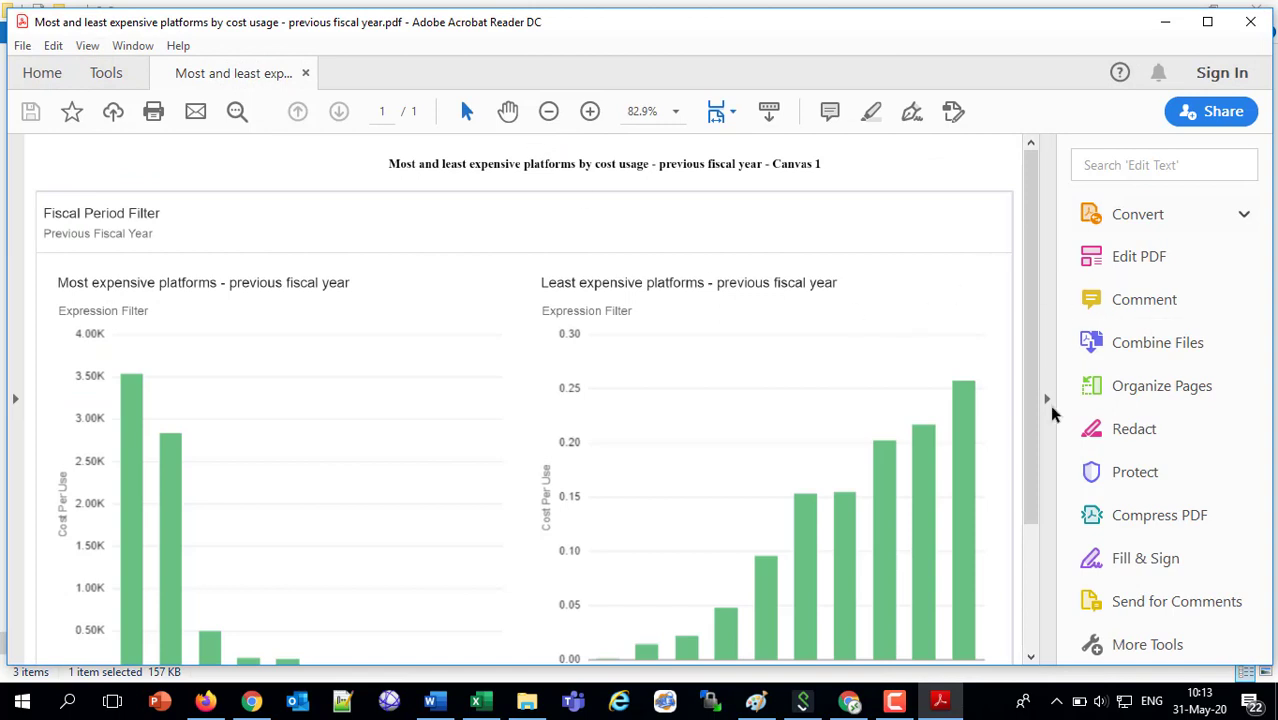
click(1048, 400)
scroll(1047, 402, down, 5)
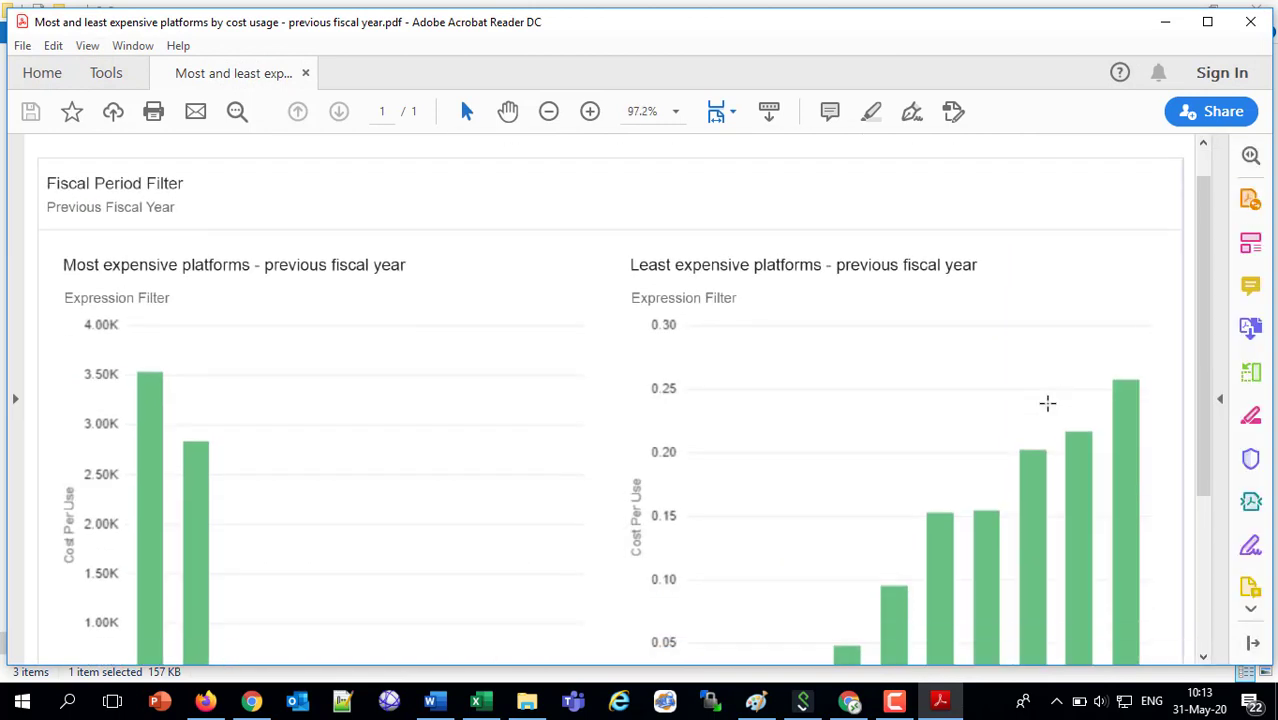
scroll(1047, 402, up, 3)
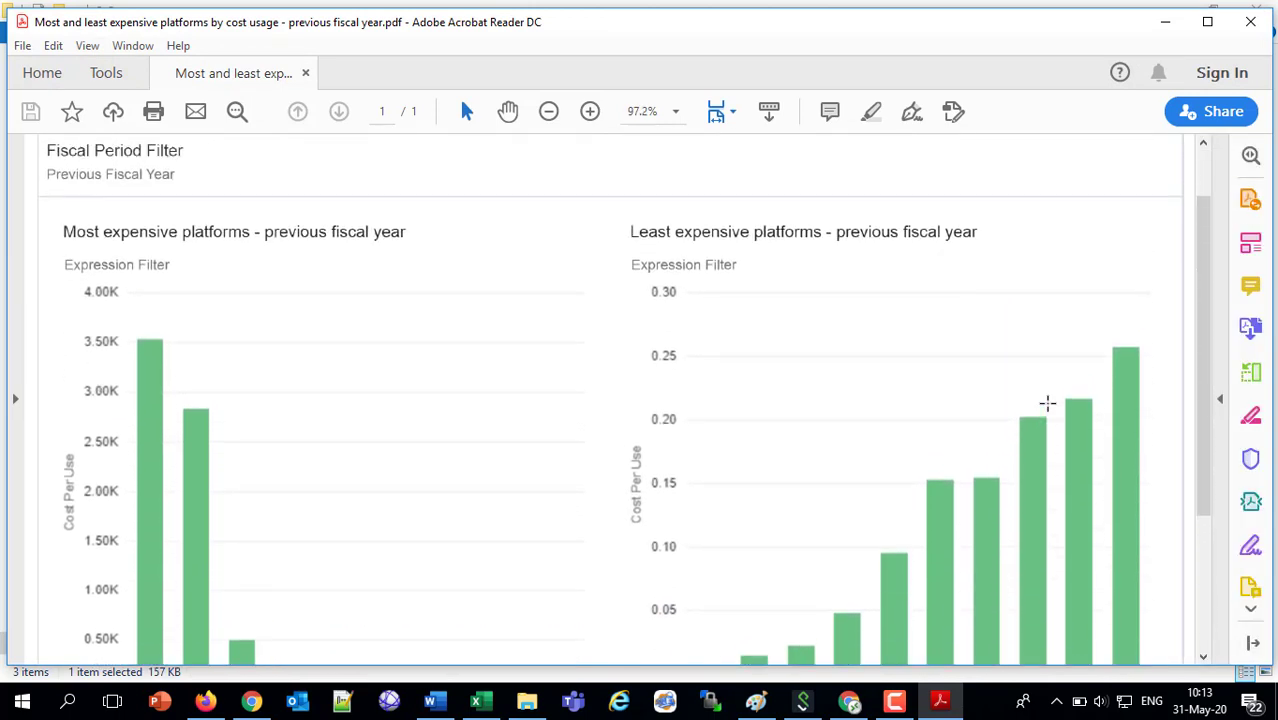